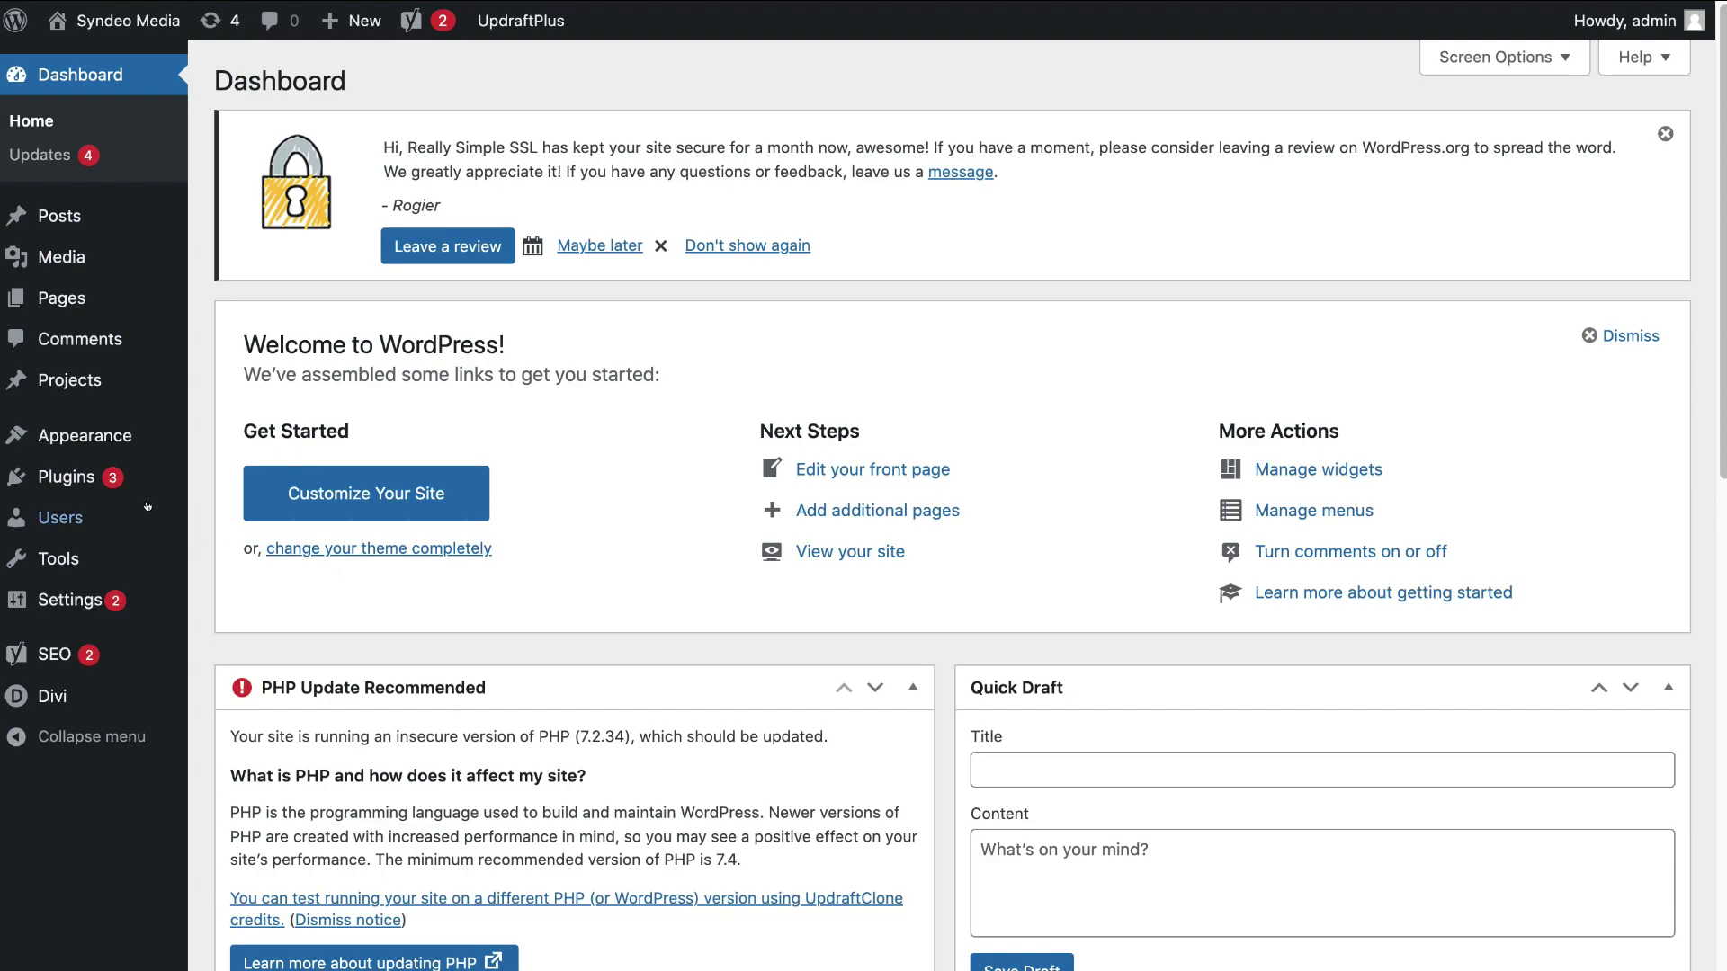
# - Find the Smash Balloon Social Photo Feed plugin by searching for "smash balloon", then install and activate it
pyautogui.moveTo(92, 478)
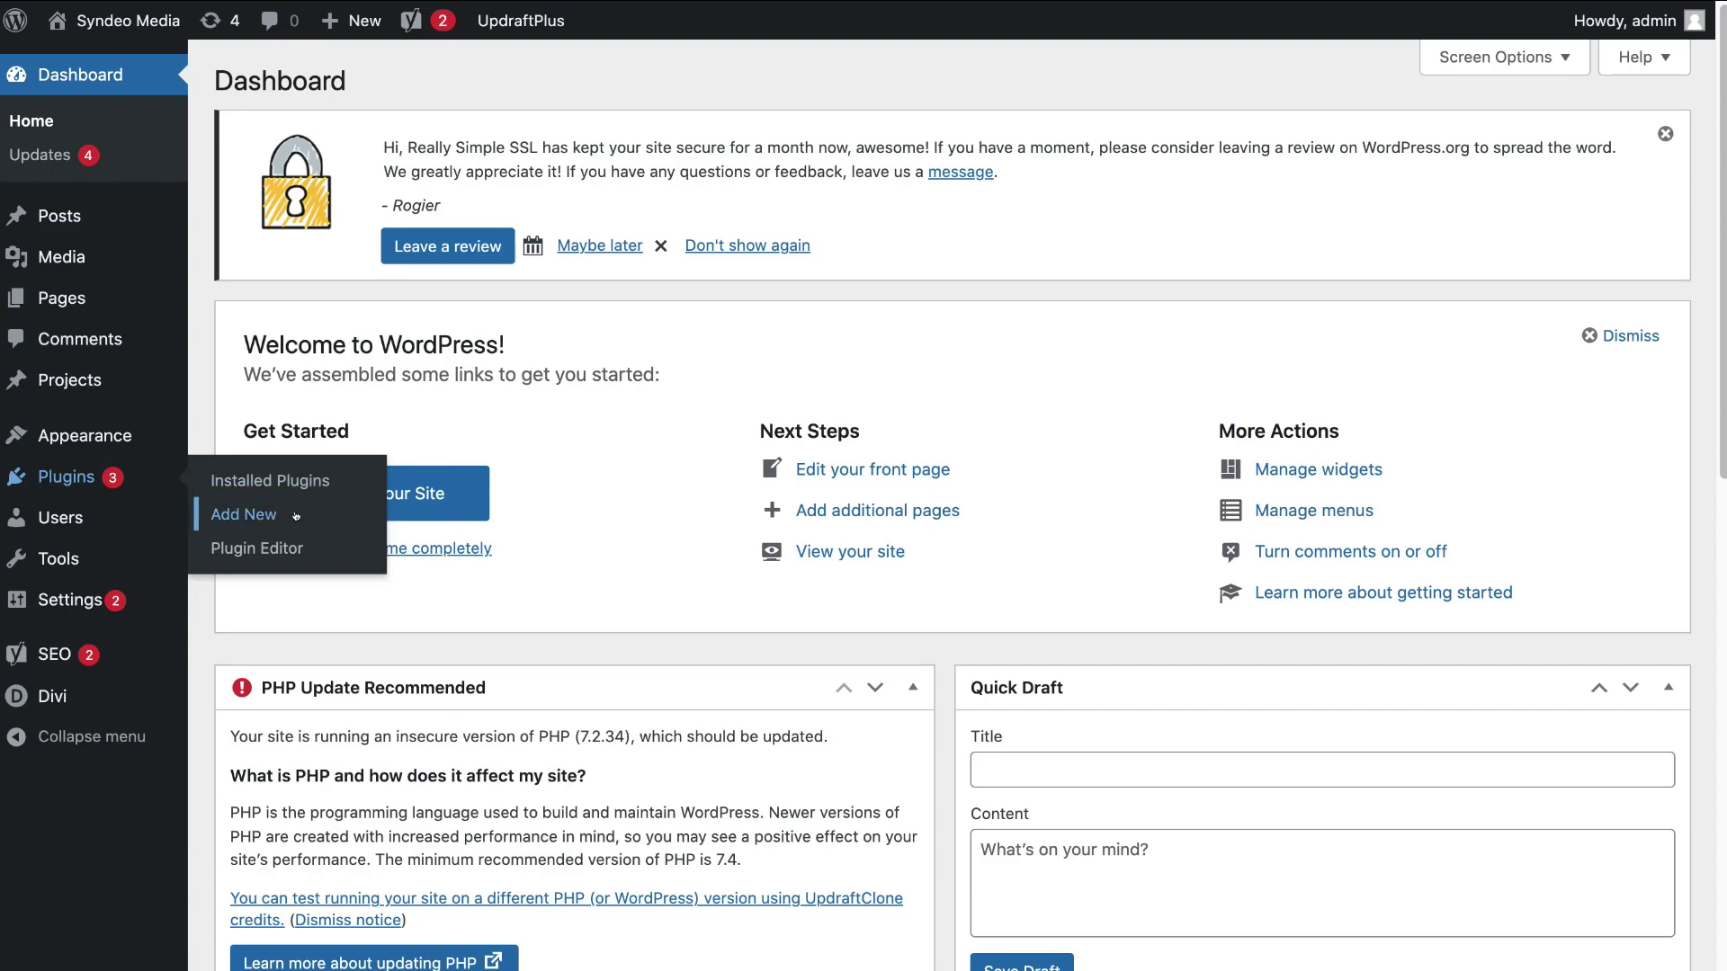
pyautogui.click(296, 515)
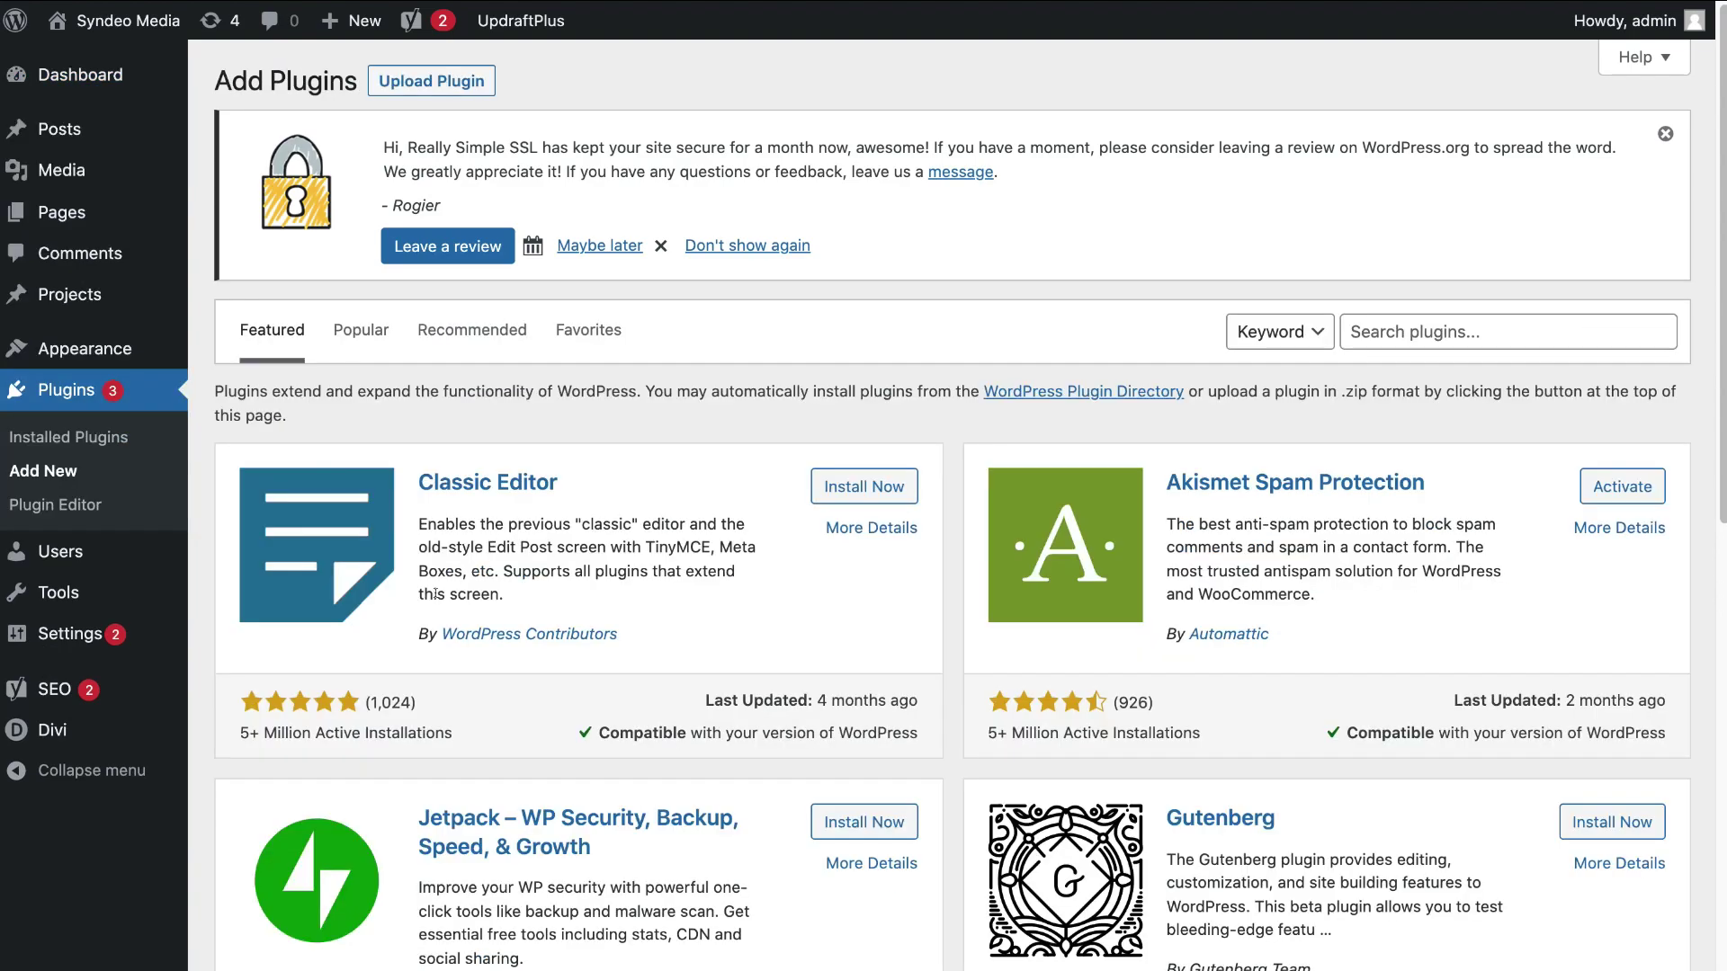
pyautogui.click(1380, 332)
pyautogui.write('smash balloon')
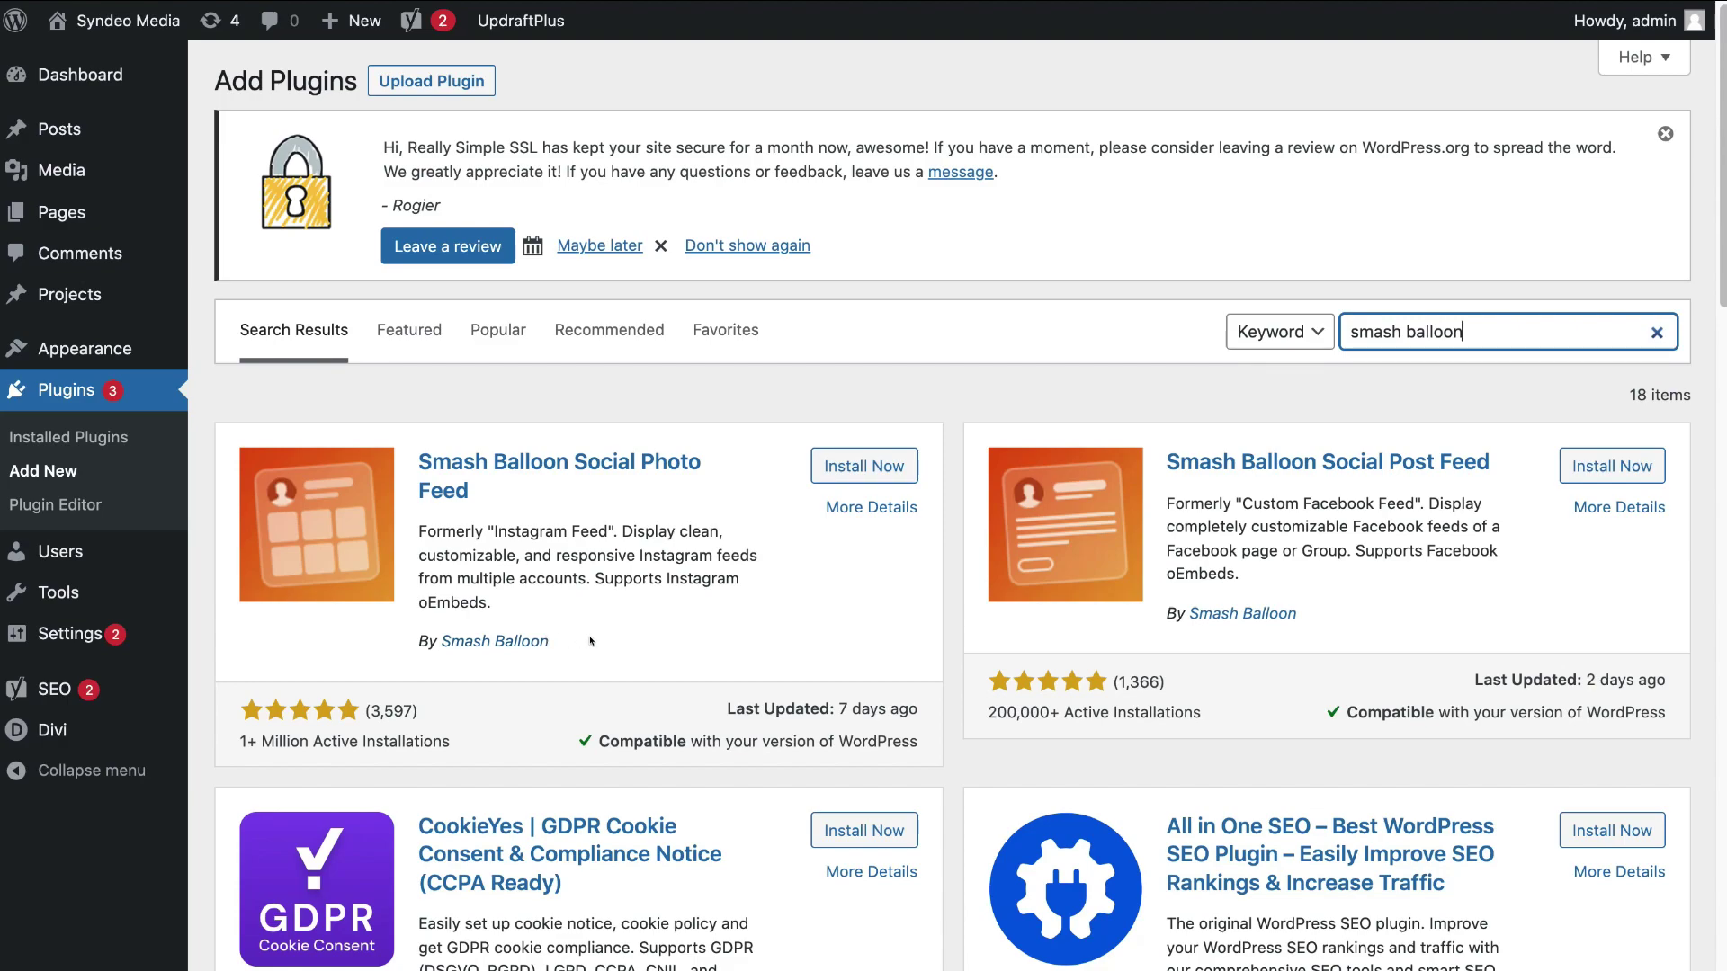
pyautogui.click(864, 474)
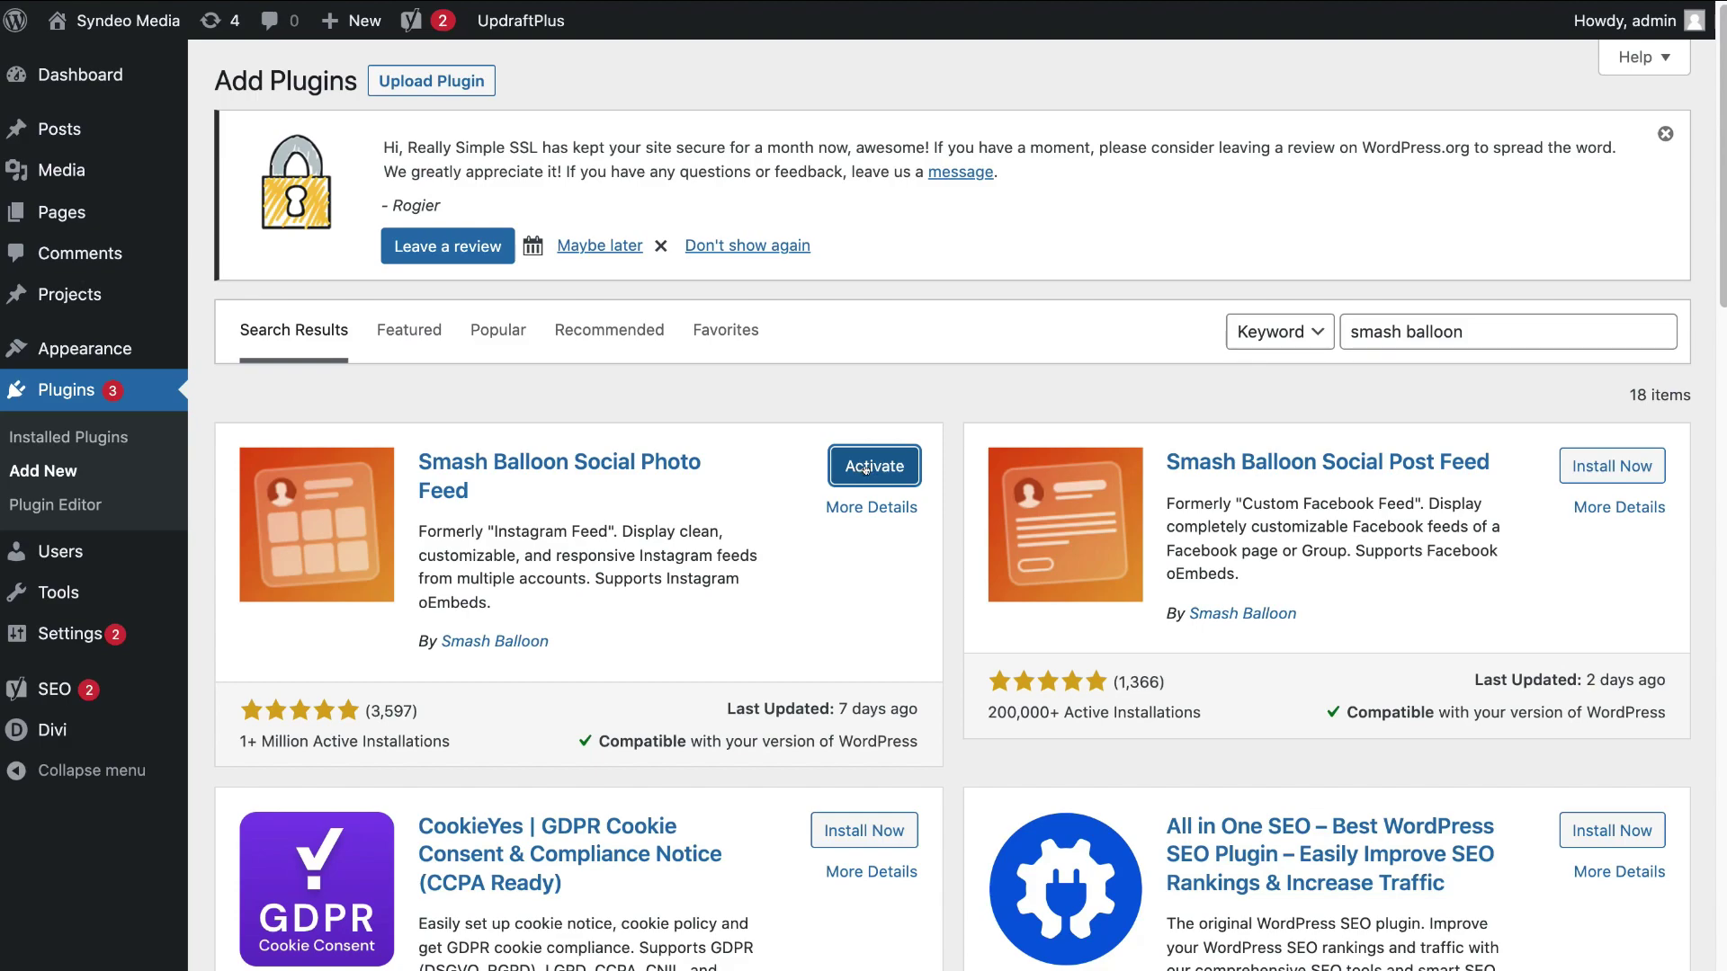
pyautogui.click(865, 466)
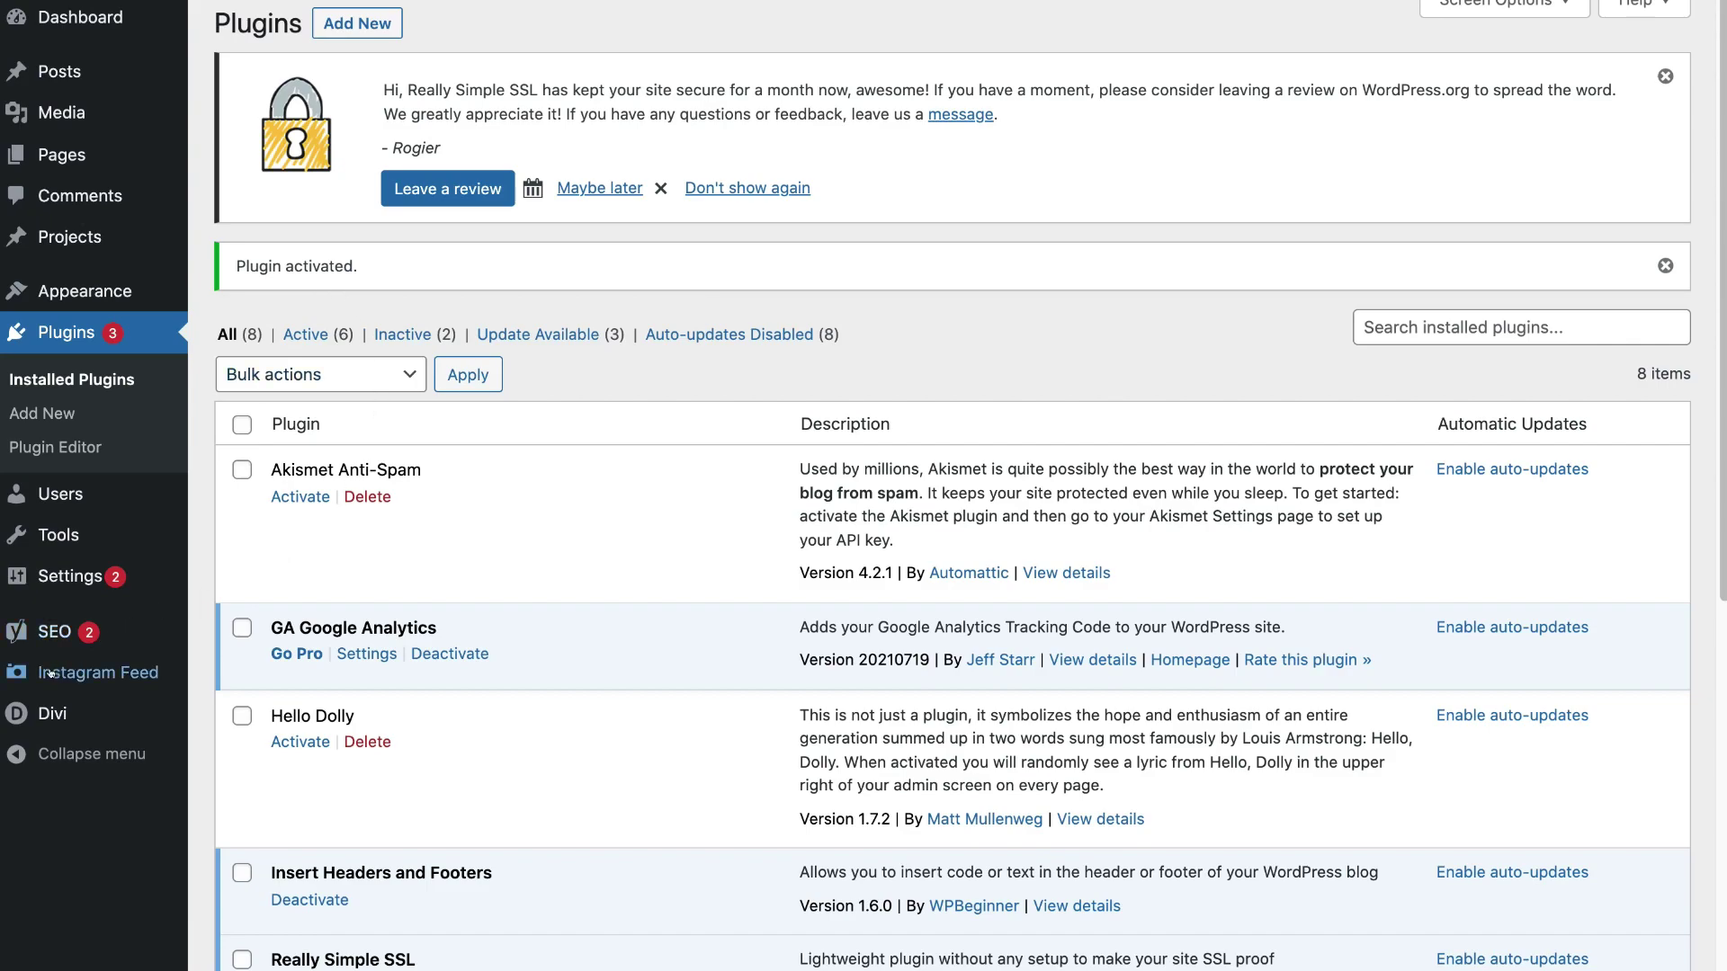
# - From the Instagram Feed settings, start connecting an Instagram account with the Personal account type and Instagram login
pyautogui.moveTo(99, 670)
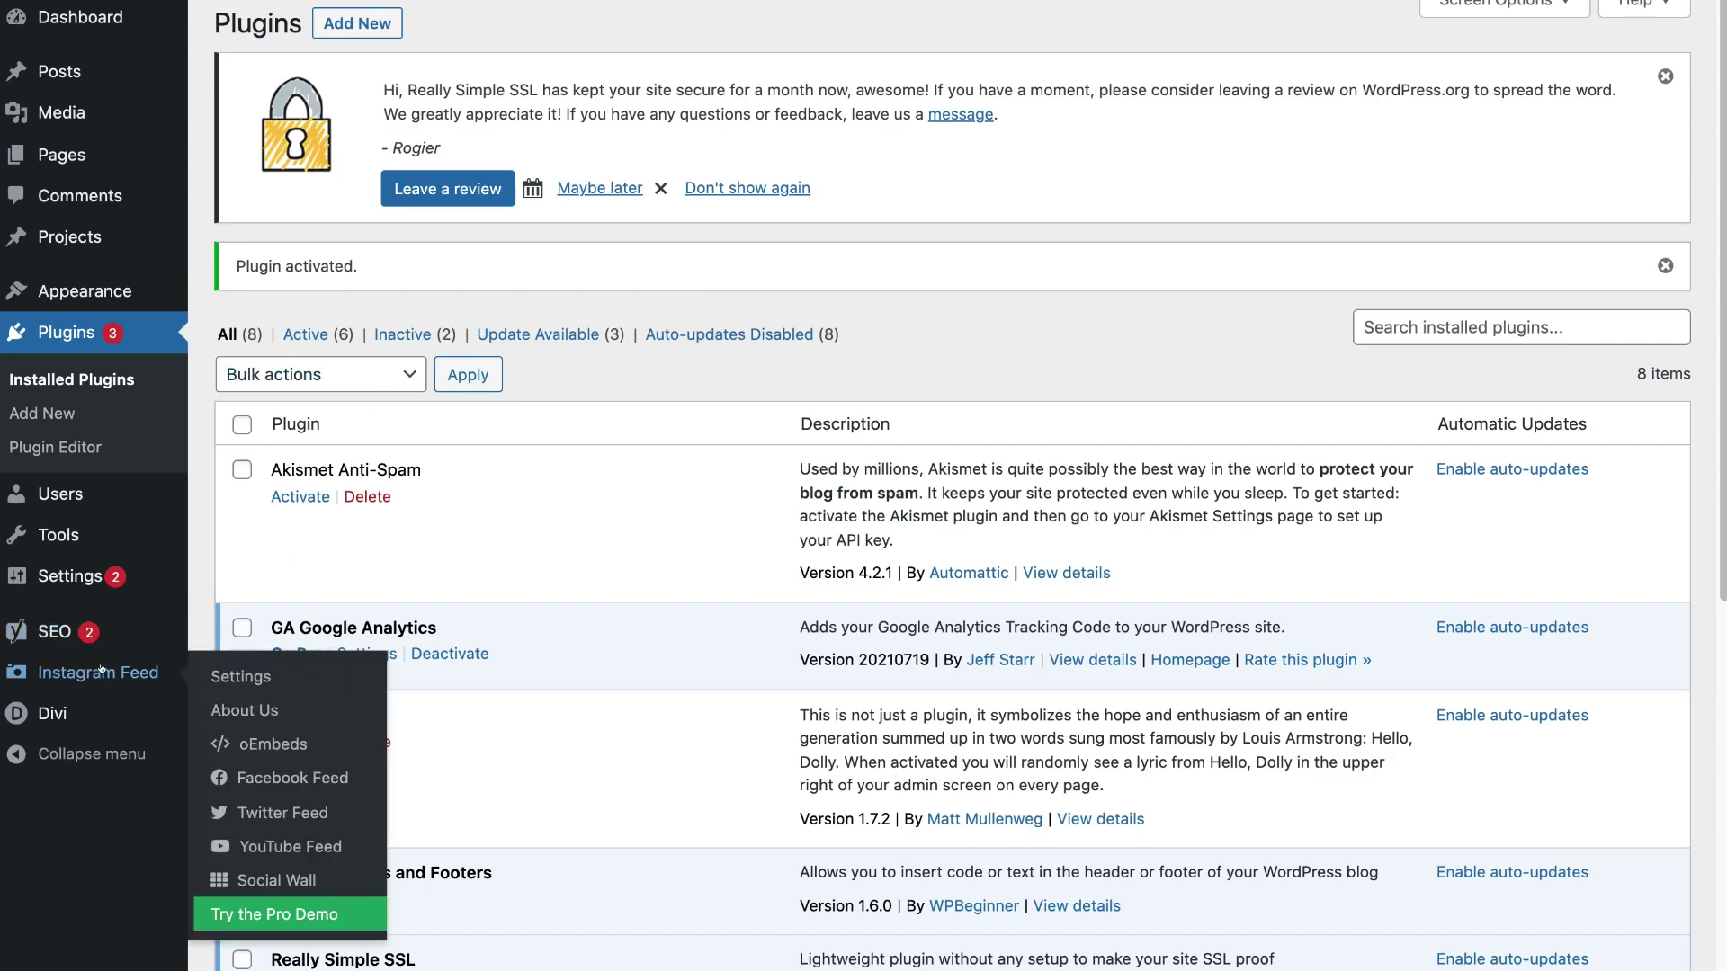
pyautogui.click(270, 675)
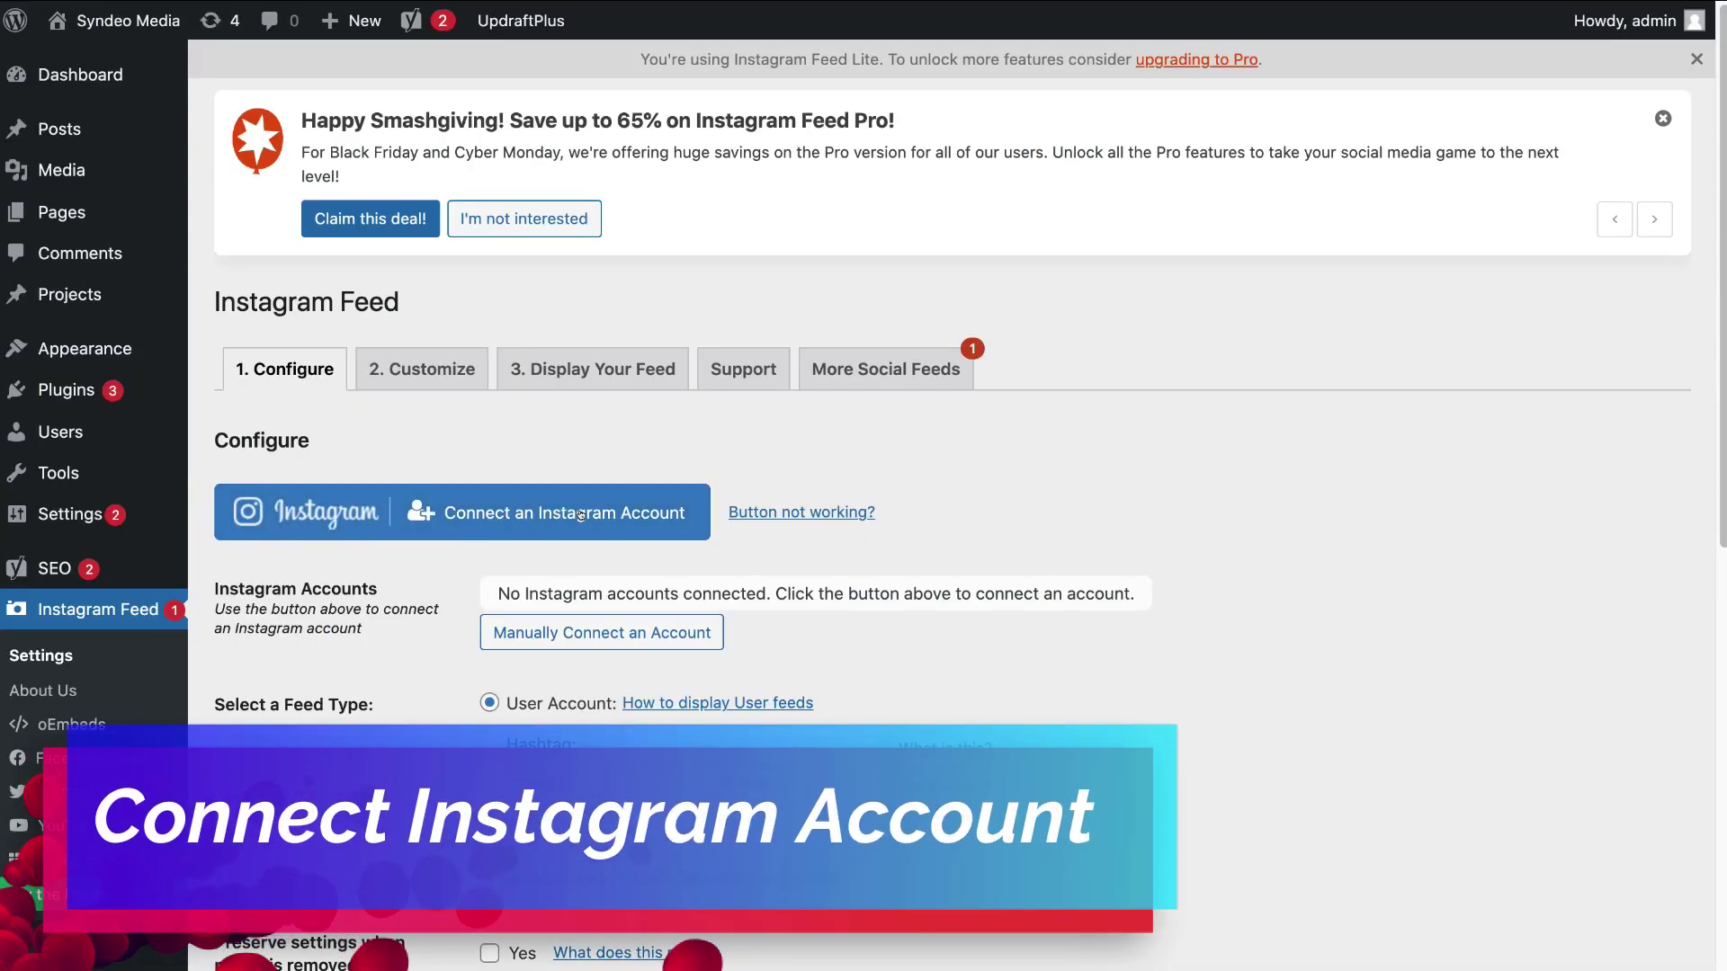
pyautogui.click(580, 515)
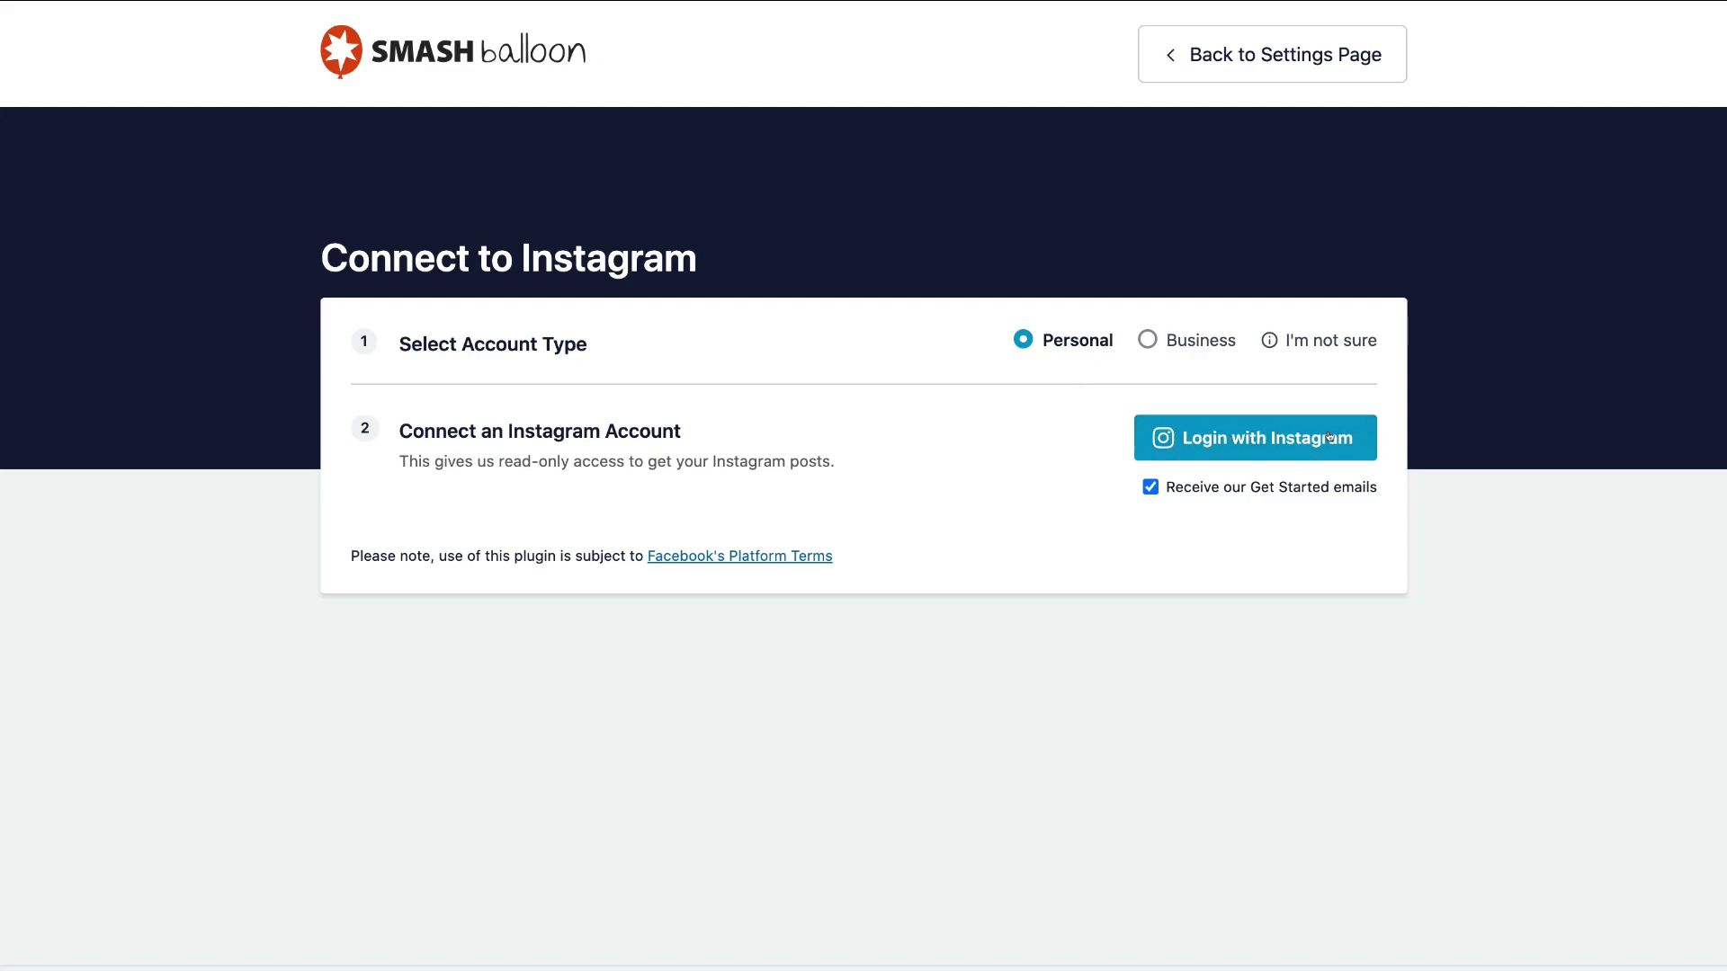
pyautogui.click(1145, 339)
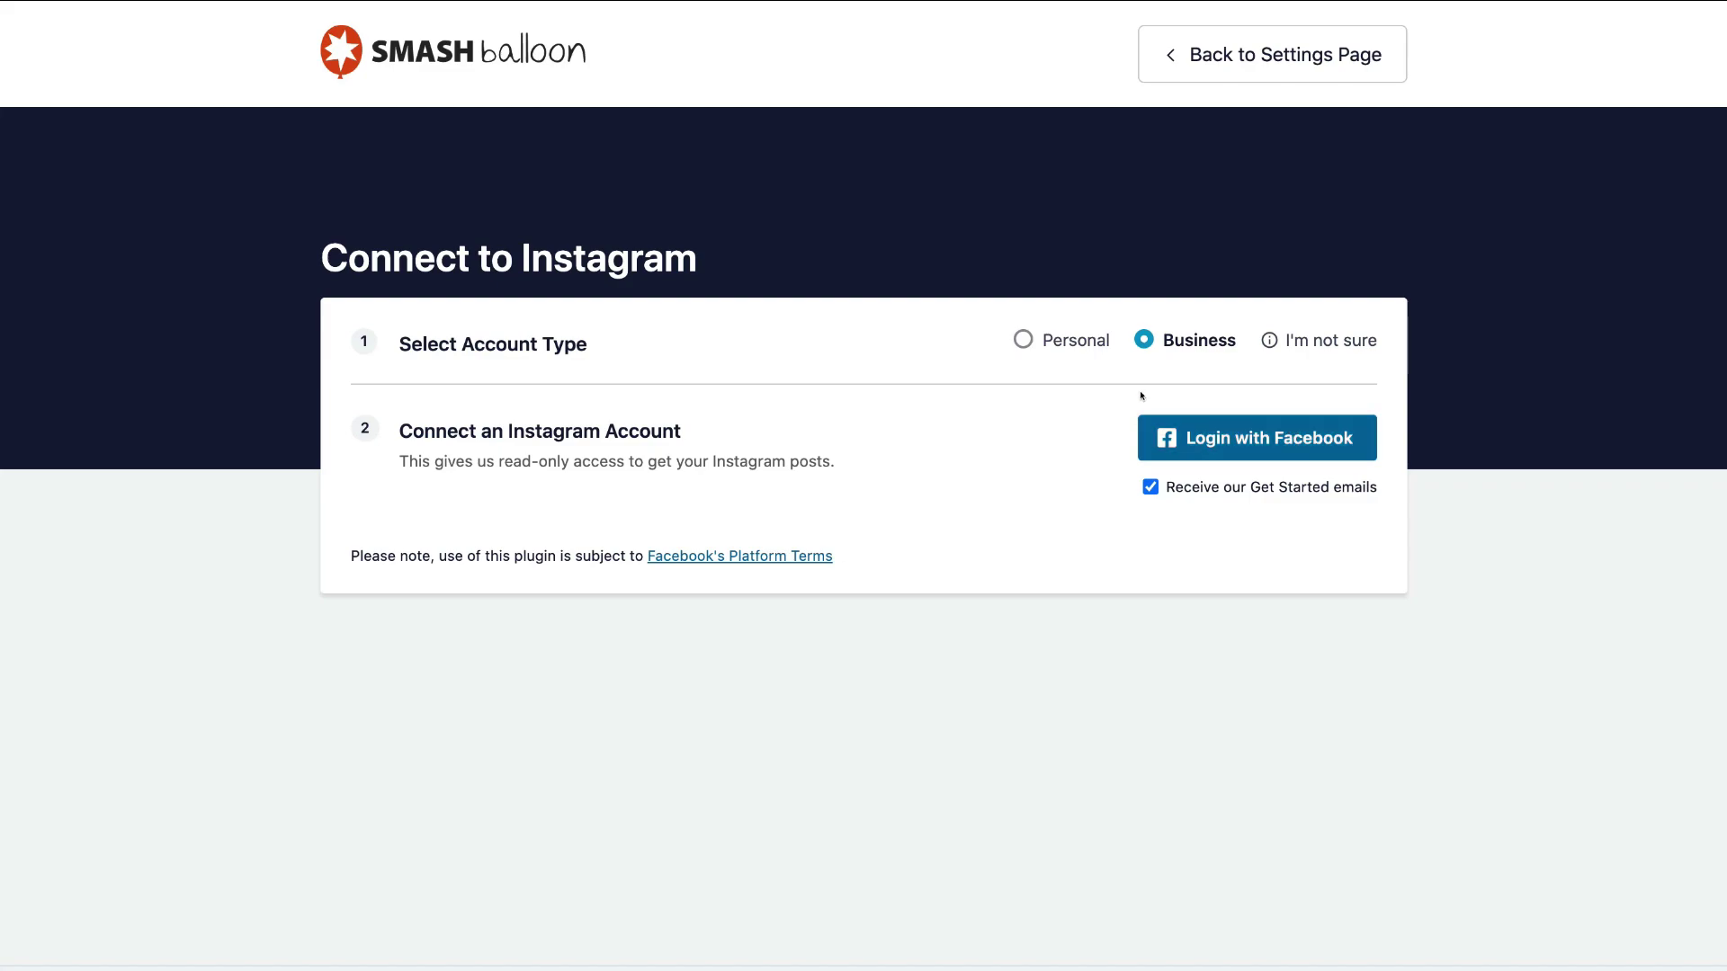
pyautogui.click(1025, 340)
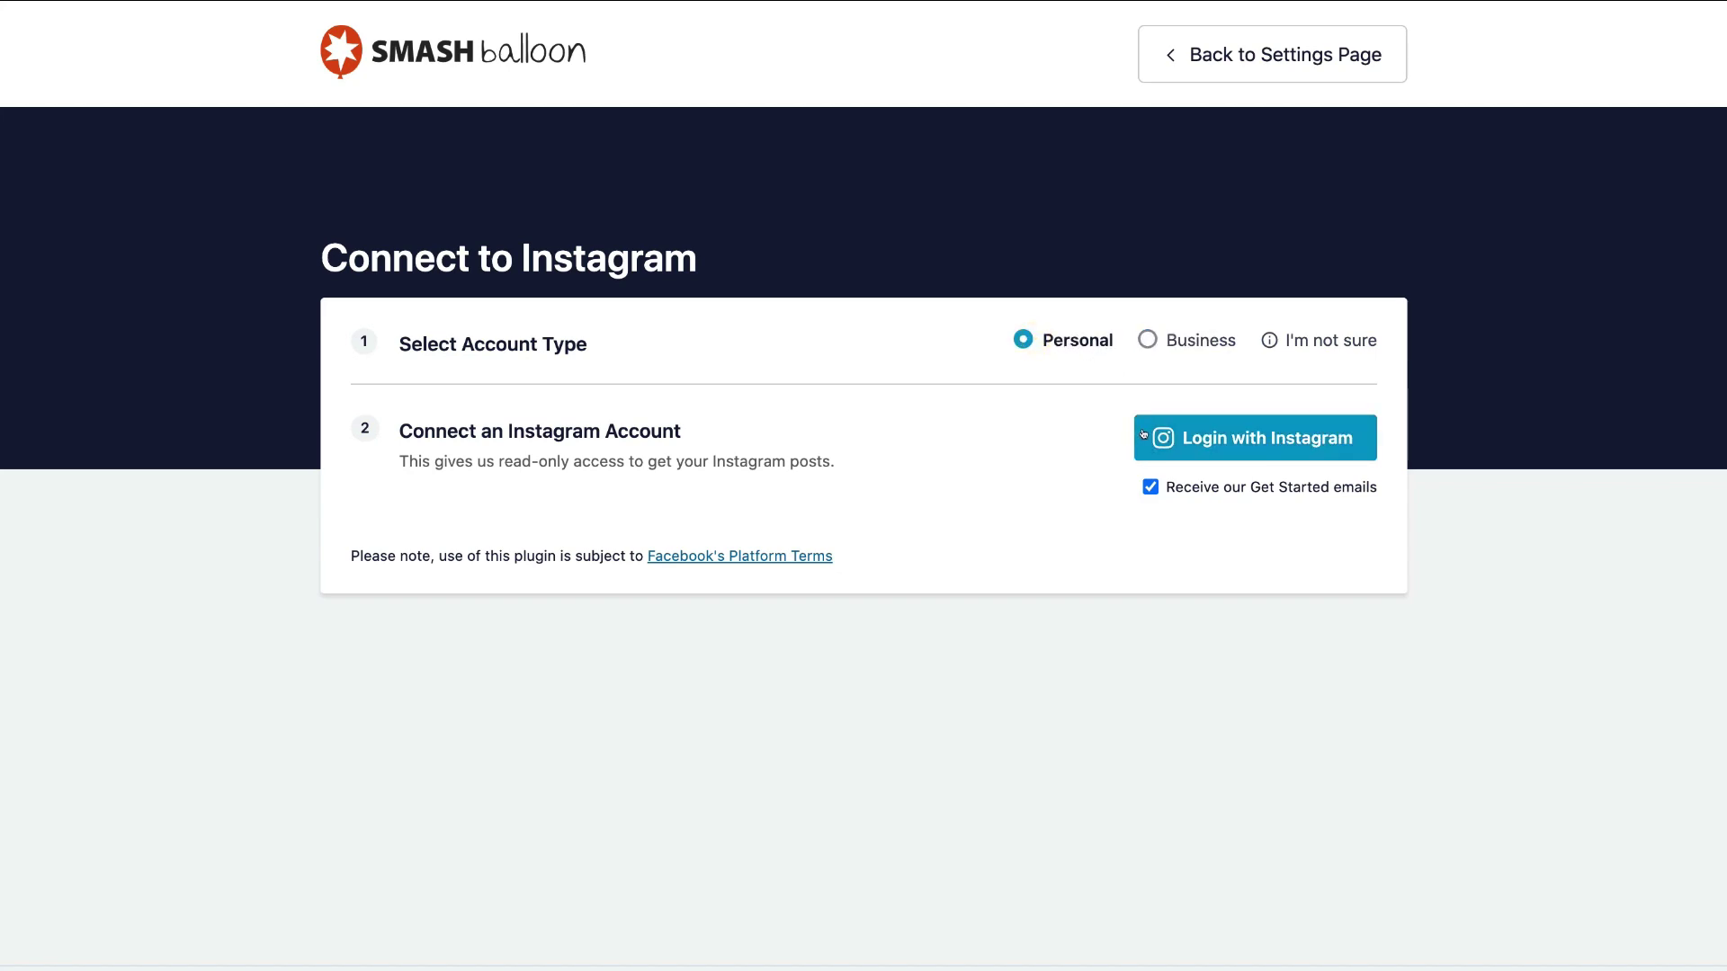
pyautogui.click(1290, 437)
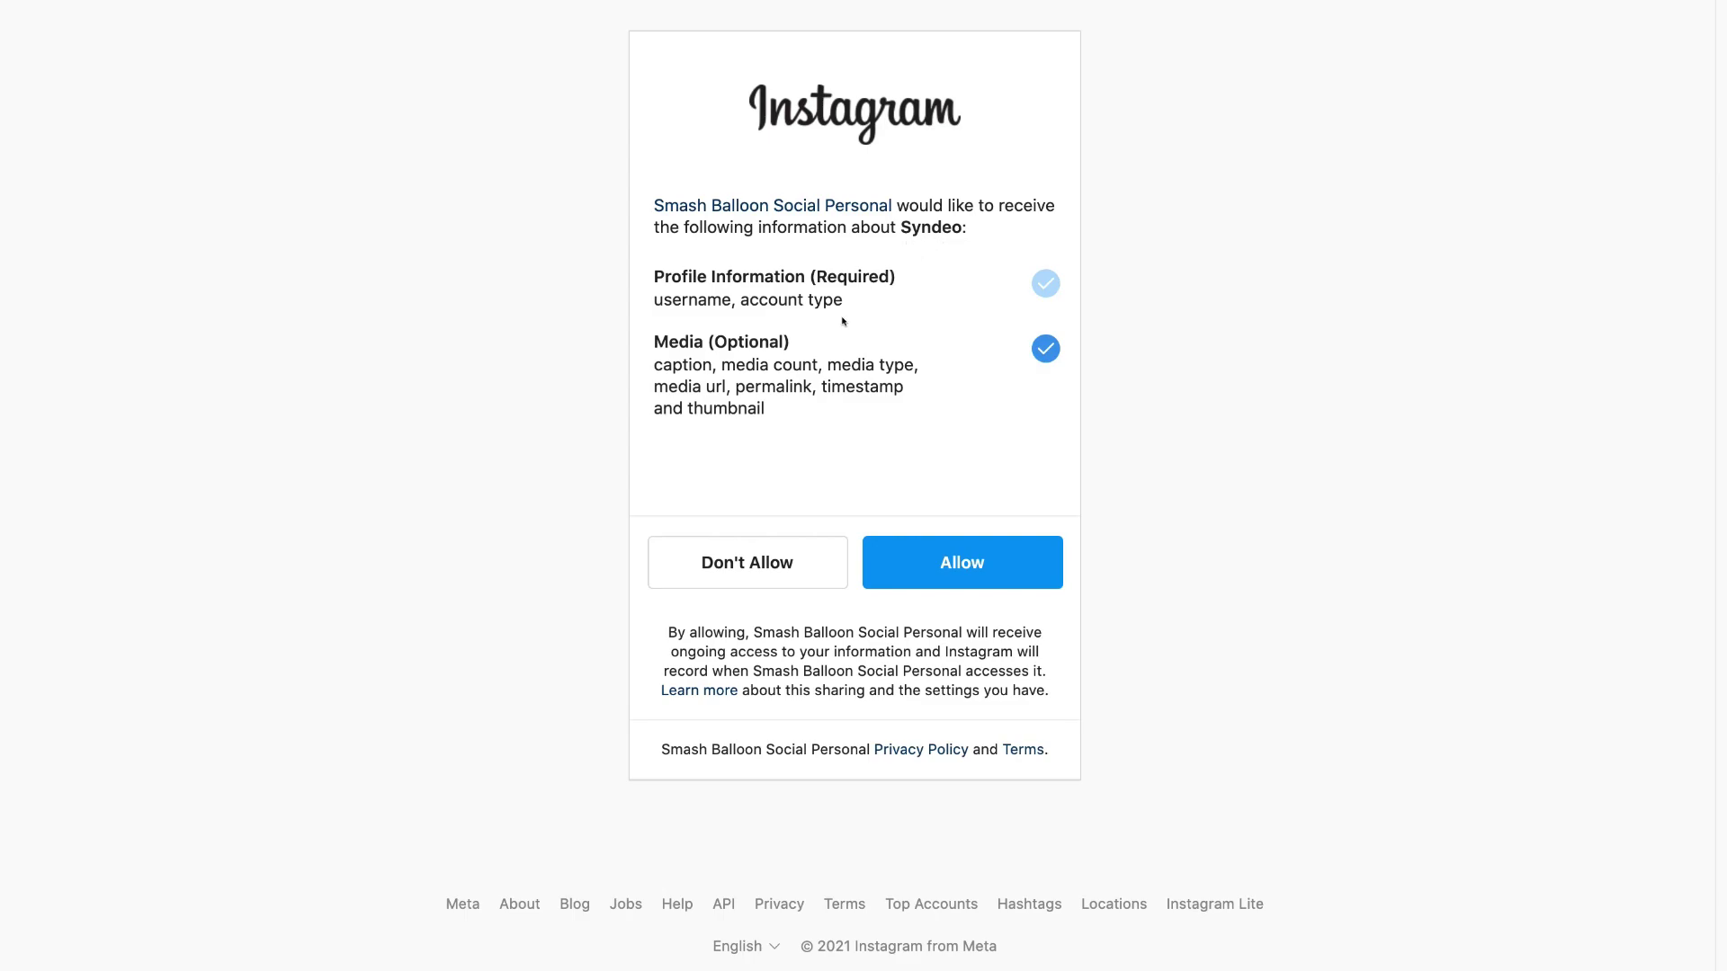
# - Allow Smash Balloon access to the Instagram profile and media, connect the account to the feed, and save the configuration
pyautogui.click(1014, 549)
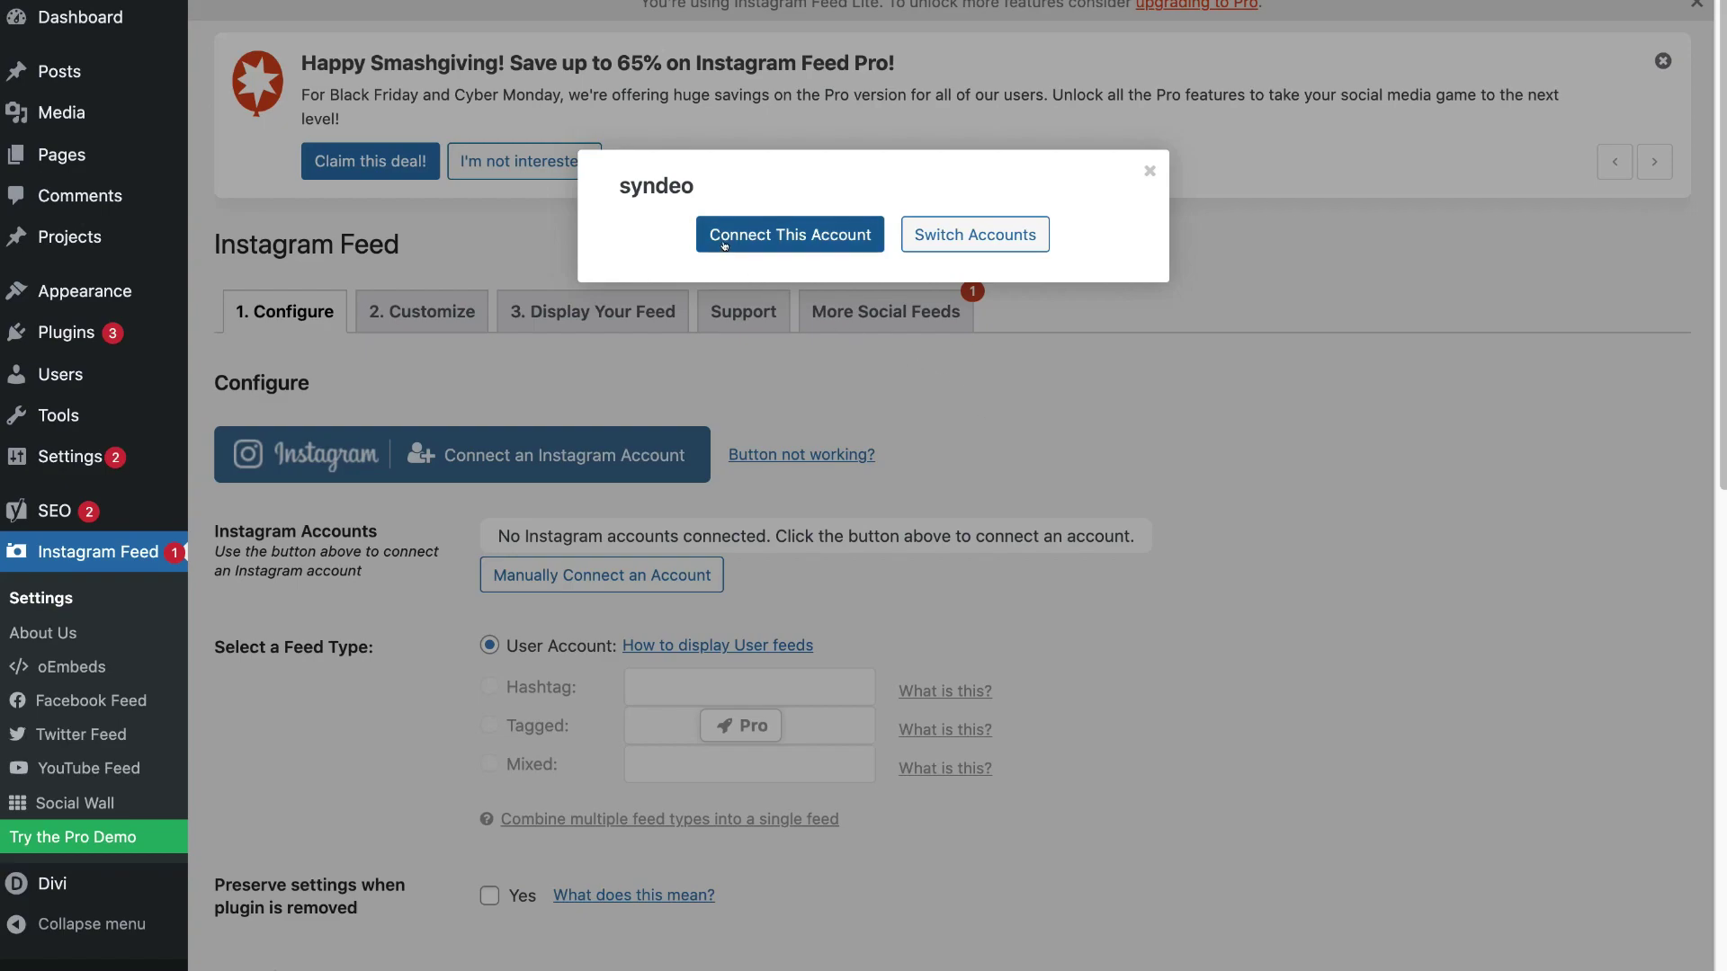
pyautogui.click(780, 238)
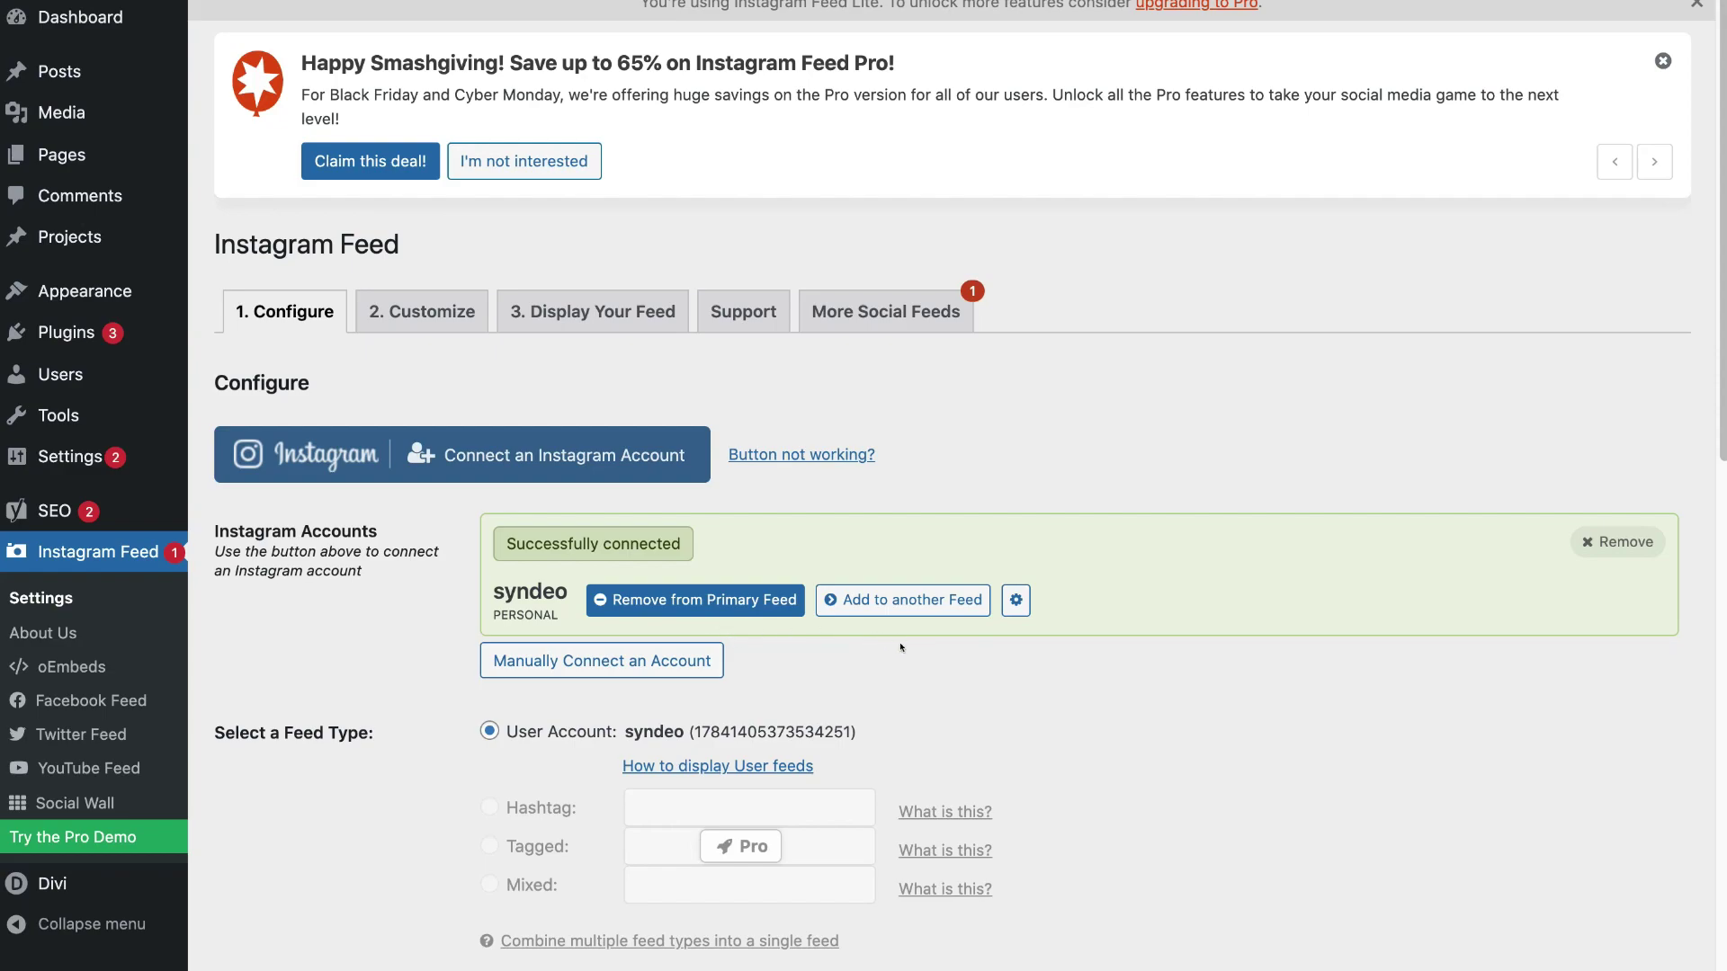
pyautogui.scroll(-9, 1057, 722)
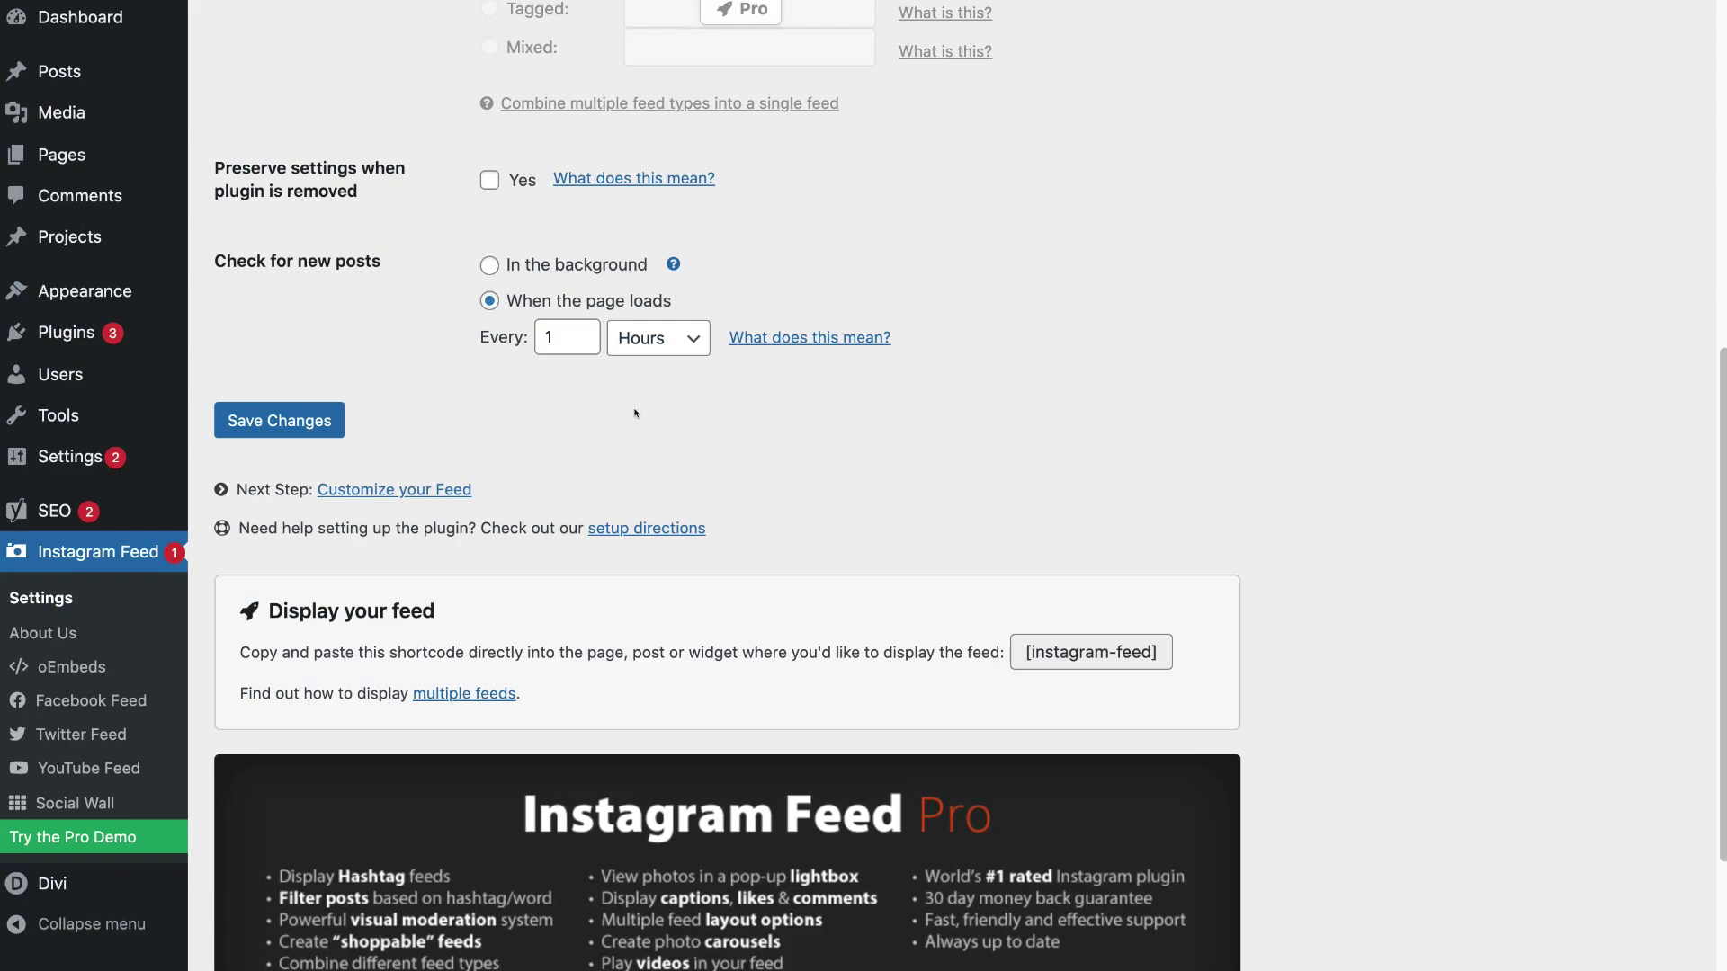
pyautogui.click(274, 421)
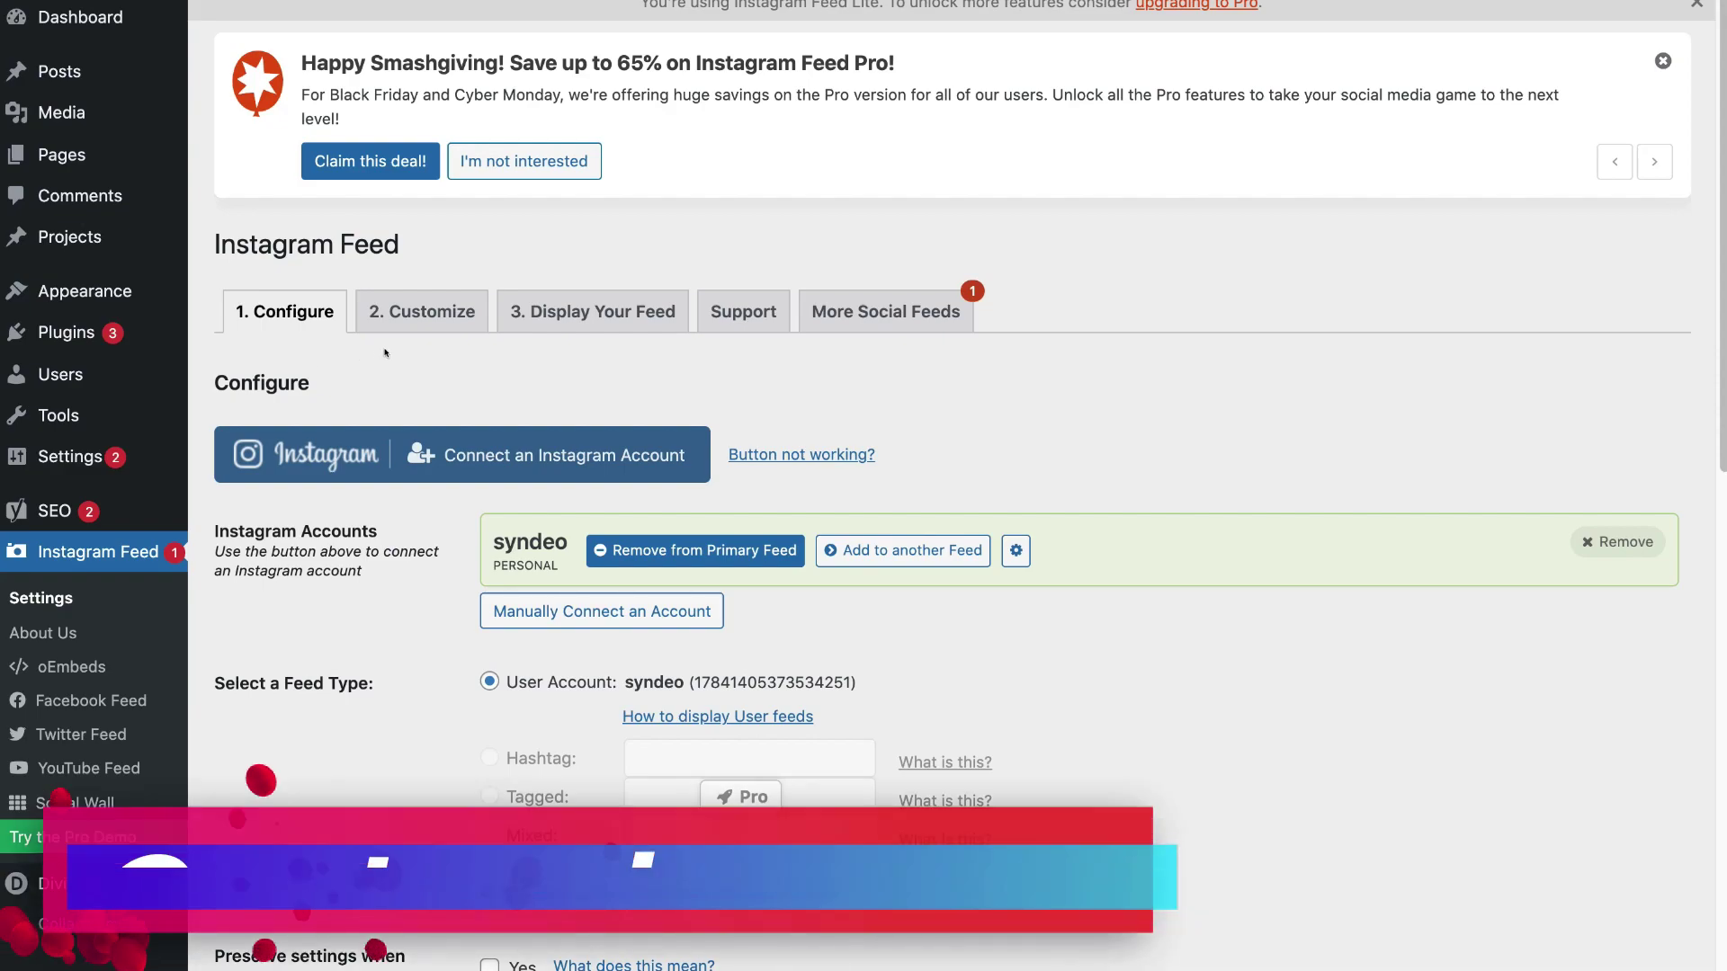
# - In the feed's layout customization, set the number of photos to 12 and the number of columns to 3
pyautogui.click(424, 318)
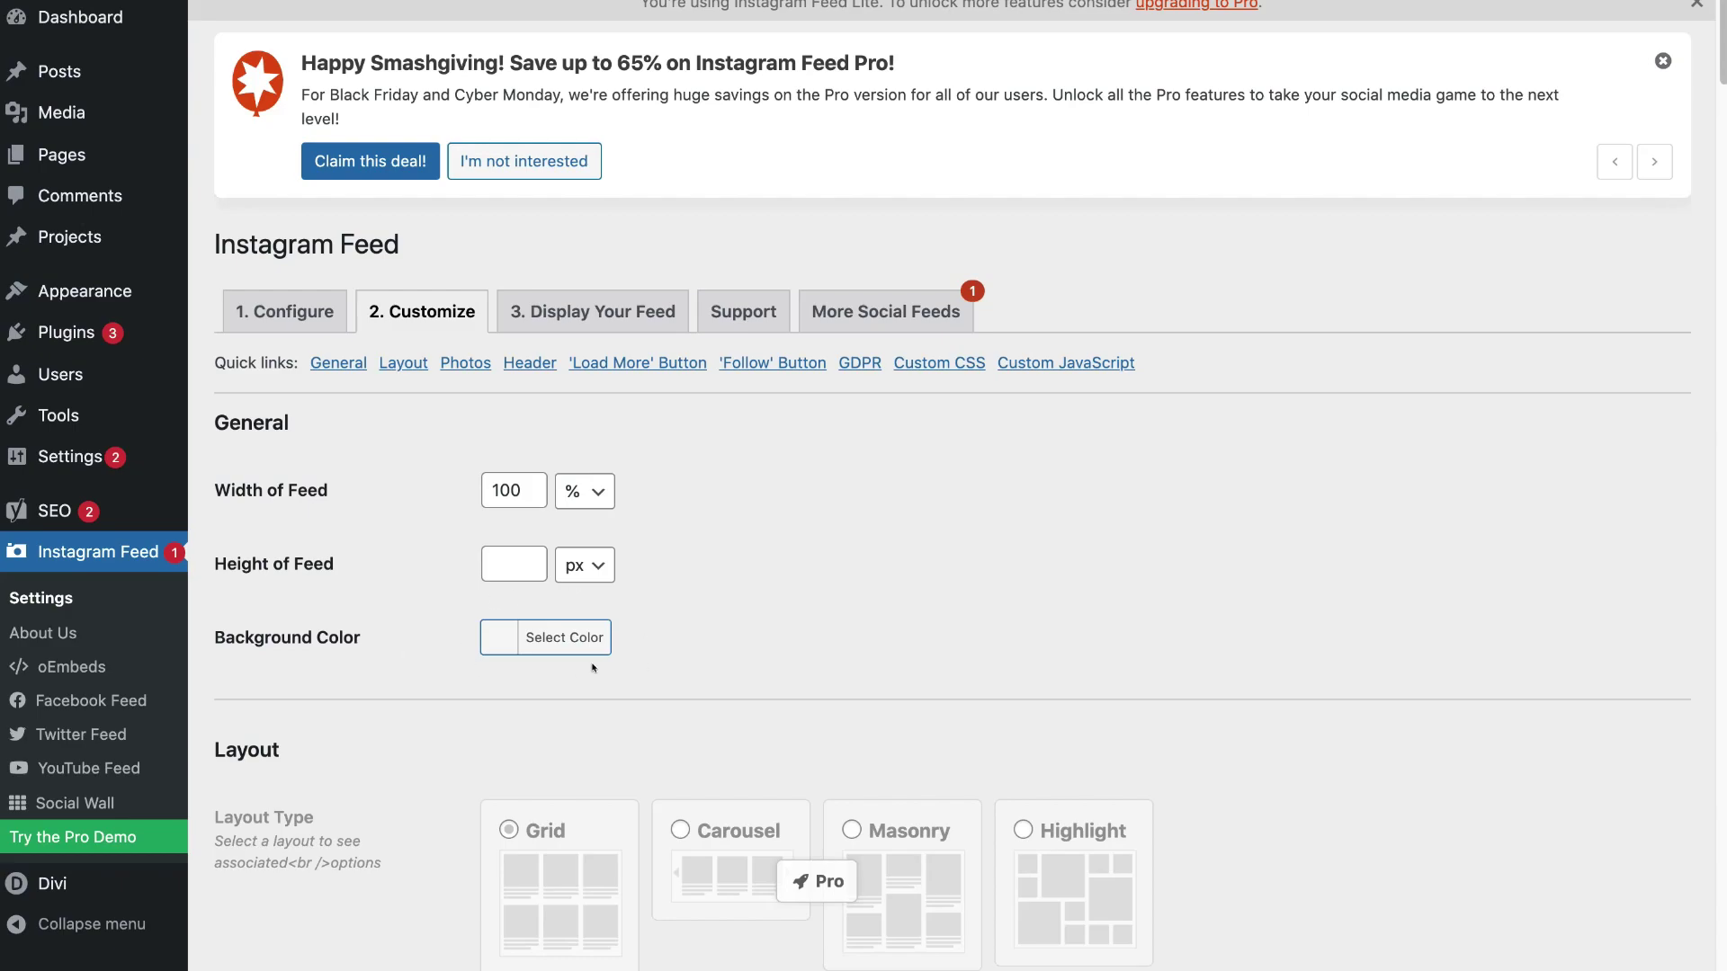
pyautogui.scroll(-7, 593, 667)
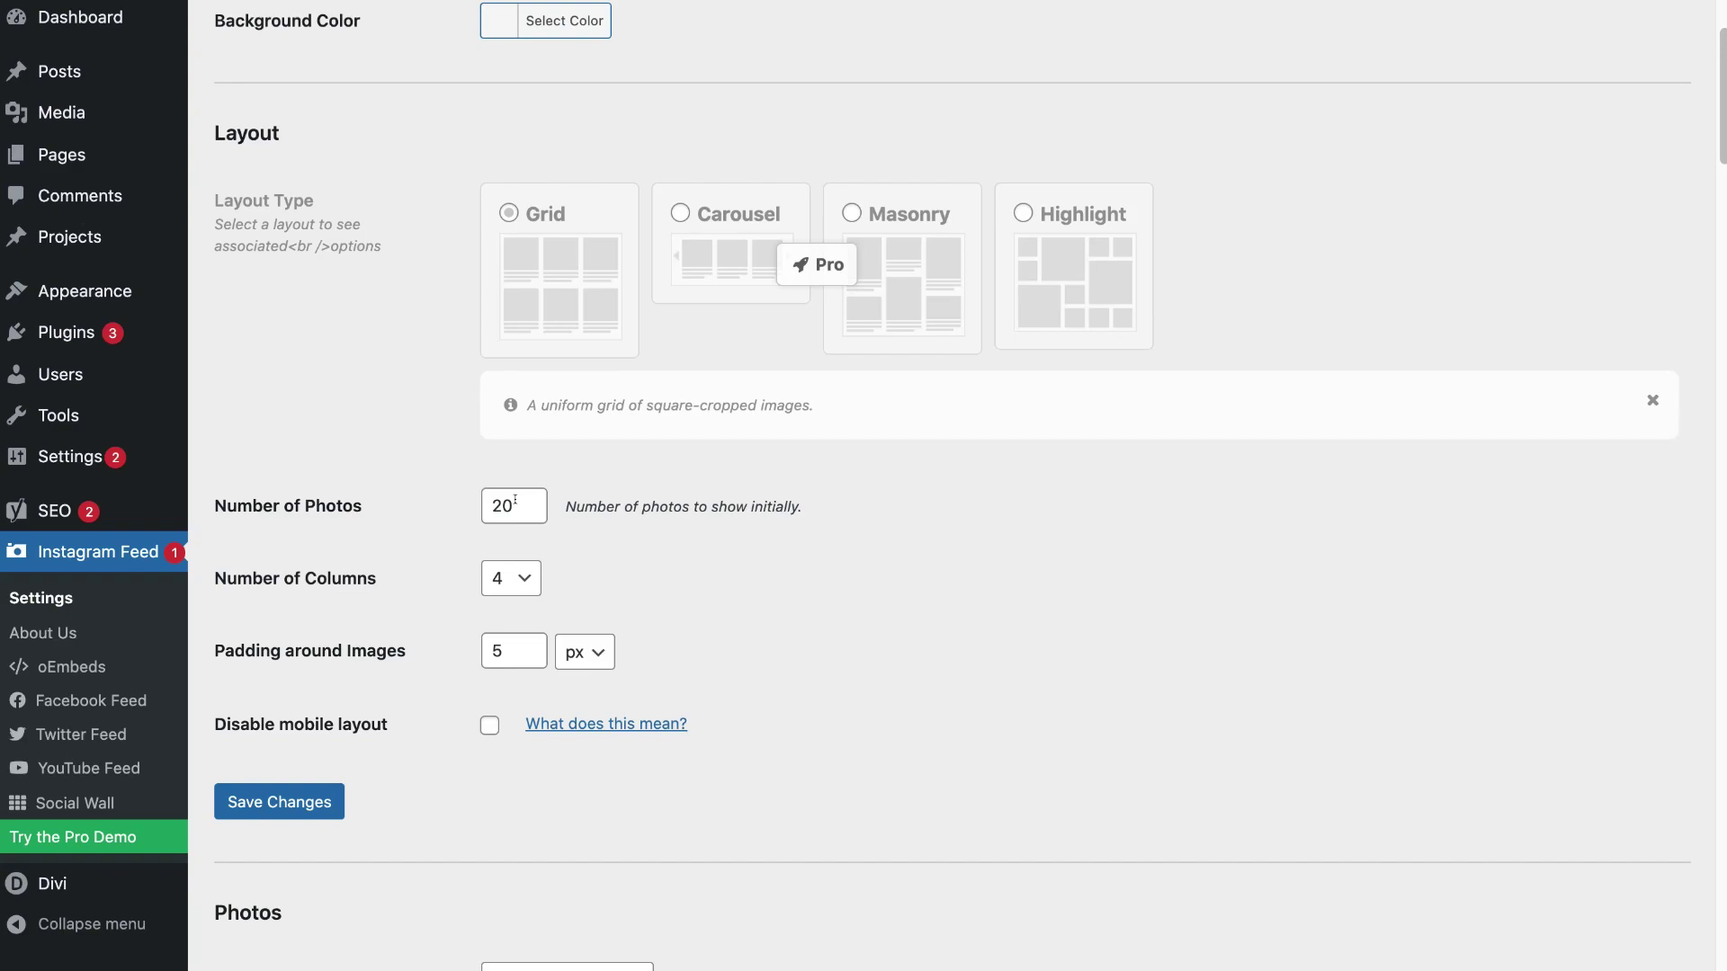
pyautogui.doubleClick(516, 500)
pyautogui.write('12')
pyautogui.click(500, 579)
pyautogui.click(504, 556)
pyautogui.scroll(2, 524, 504)
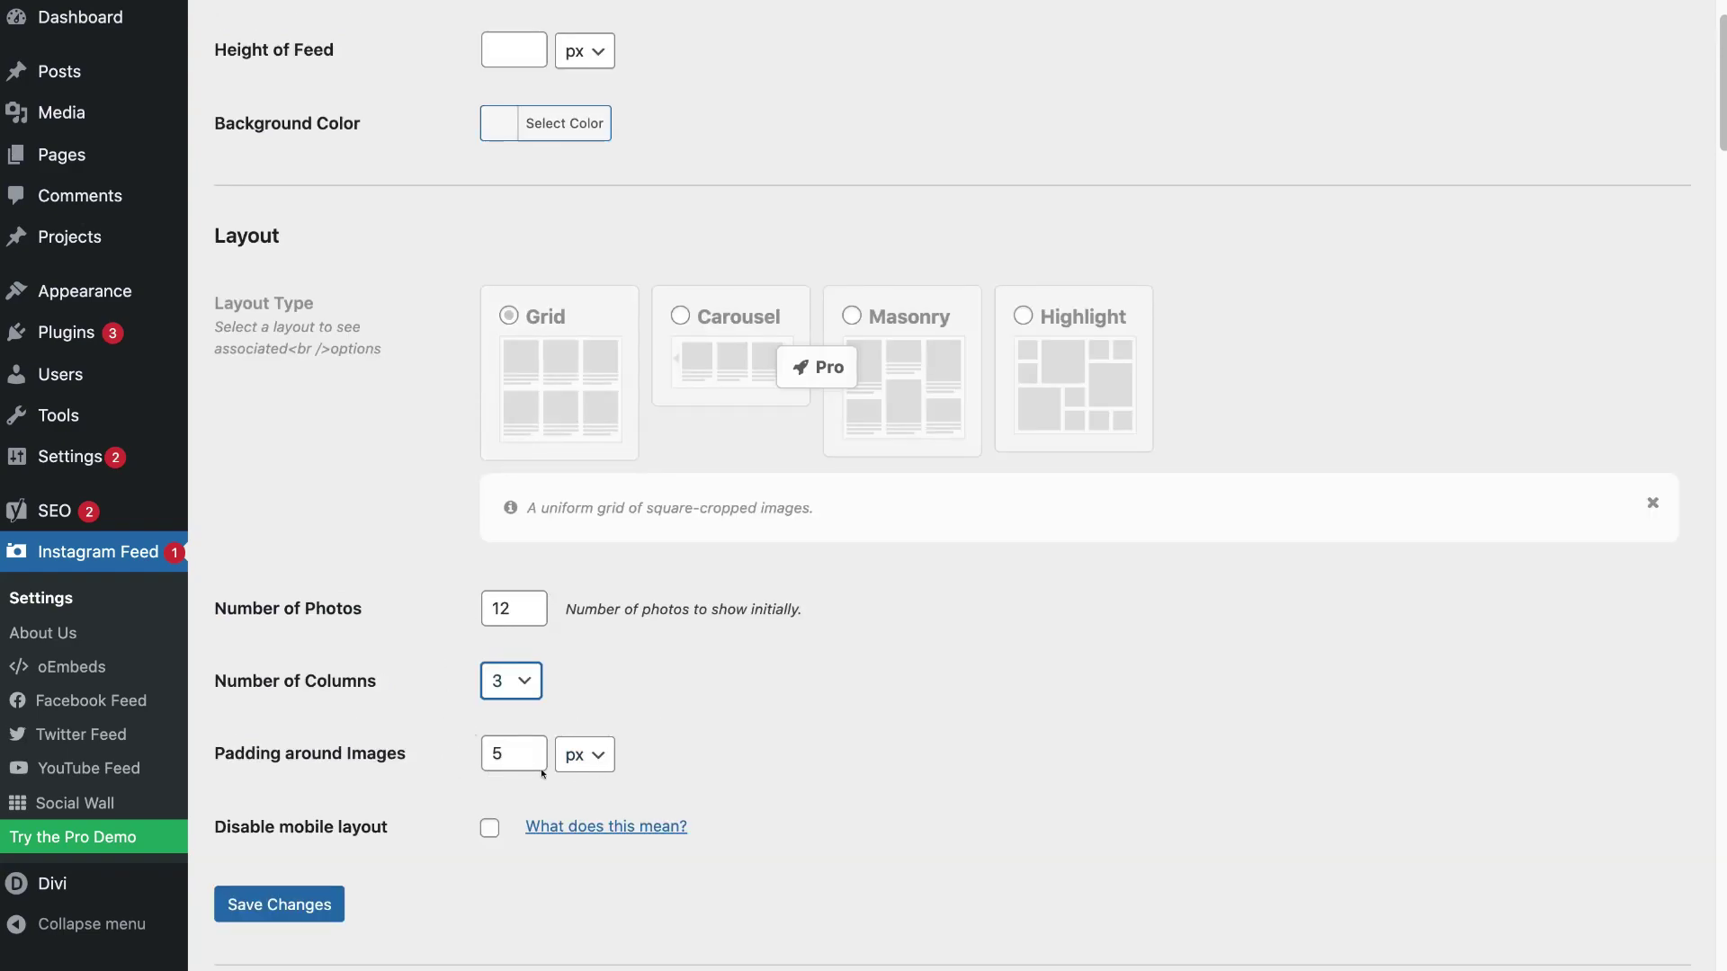
# - Keep photo sorting at Newest to oldest, set the header text color to #1e73be, and save the customization
pyautogui.scroll(-10, 543, 773)
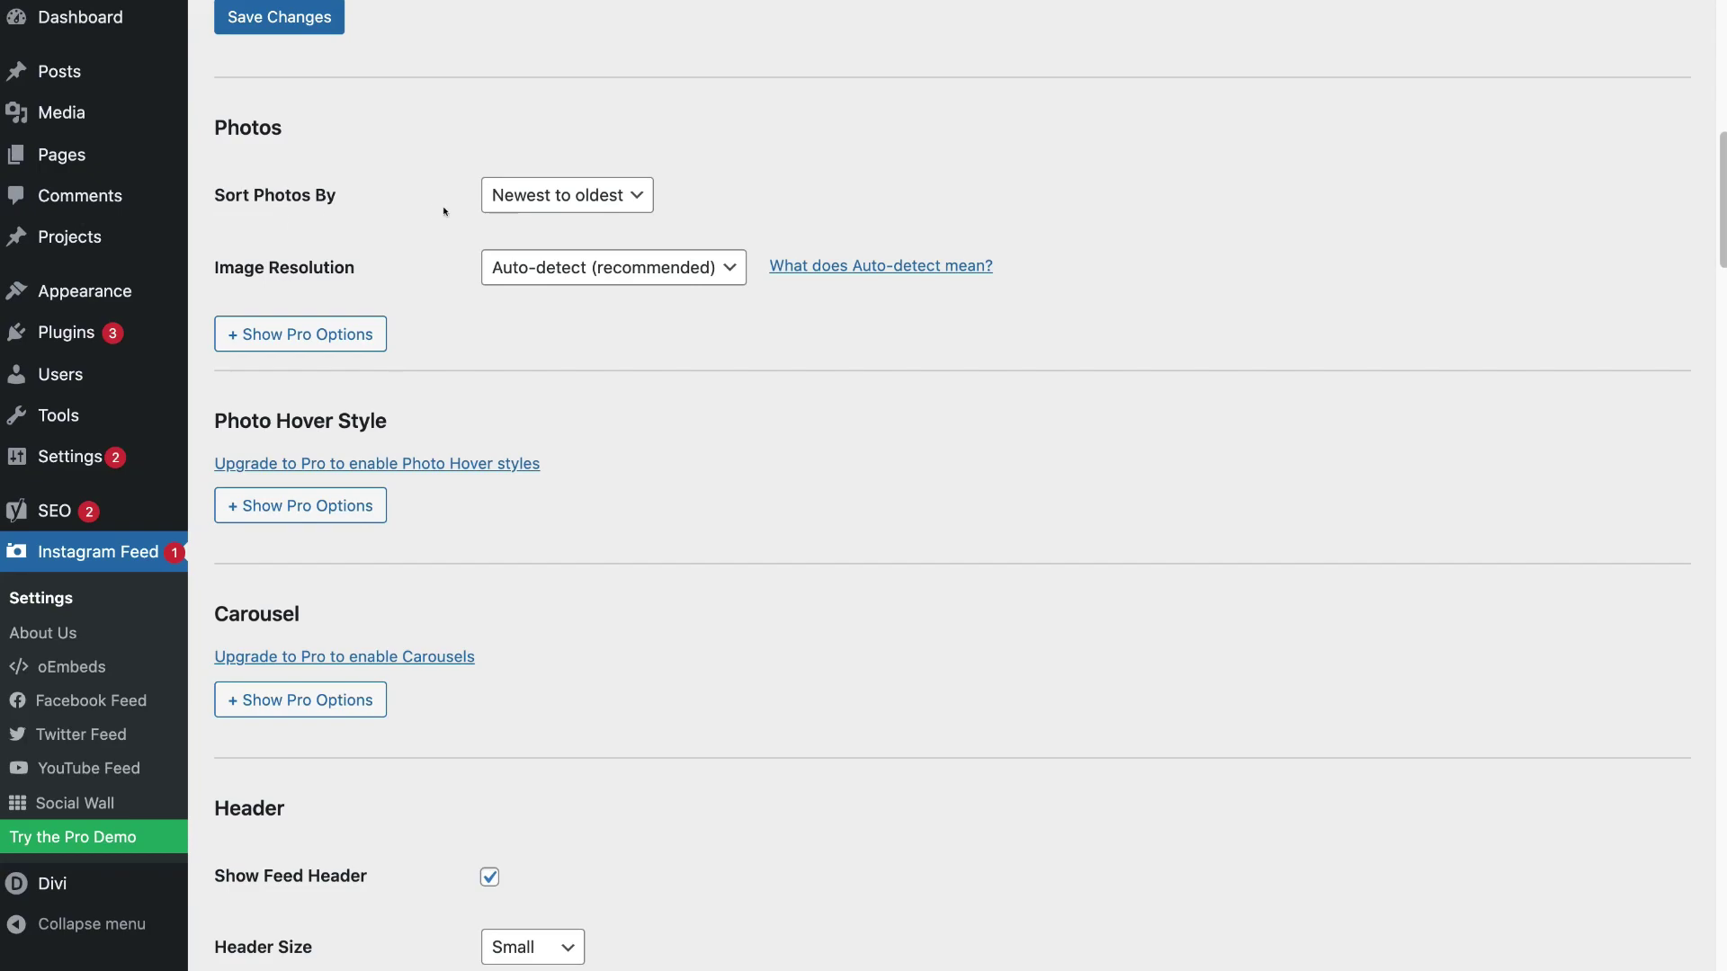
pyautogui.click(628, 196)
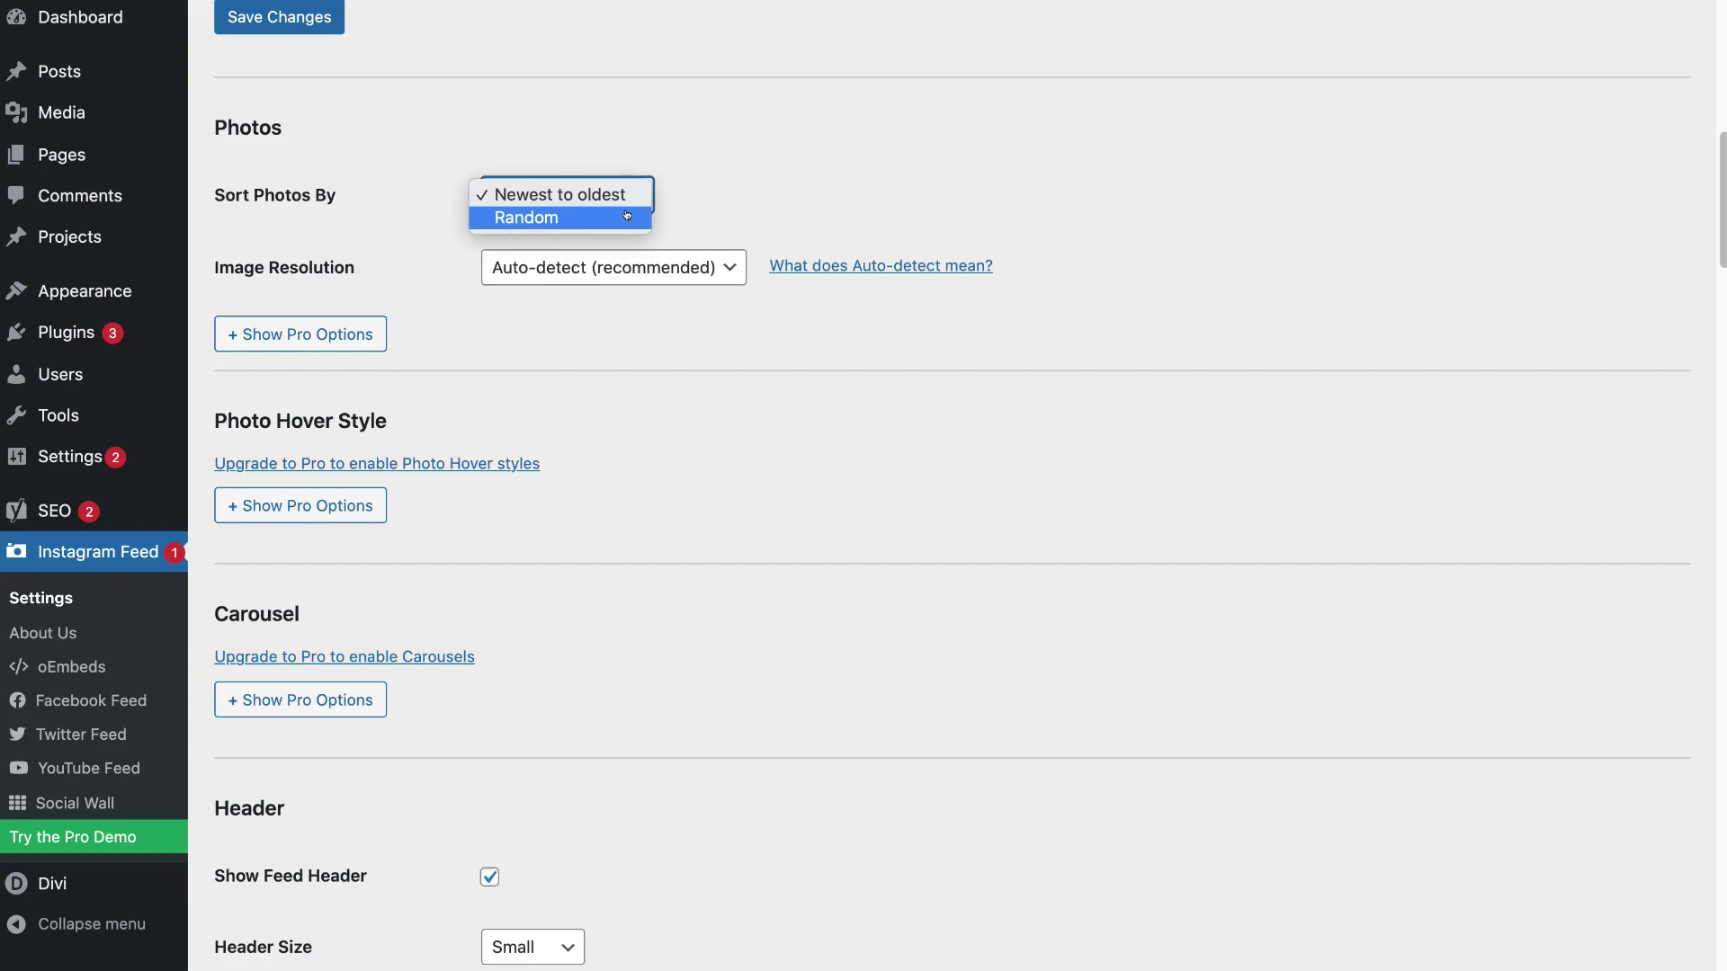
pyautogui.click(566, 193)
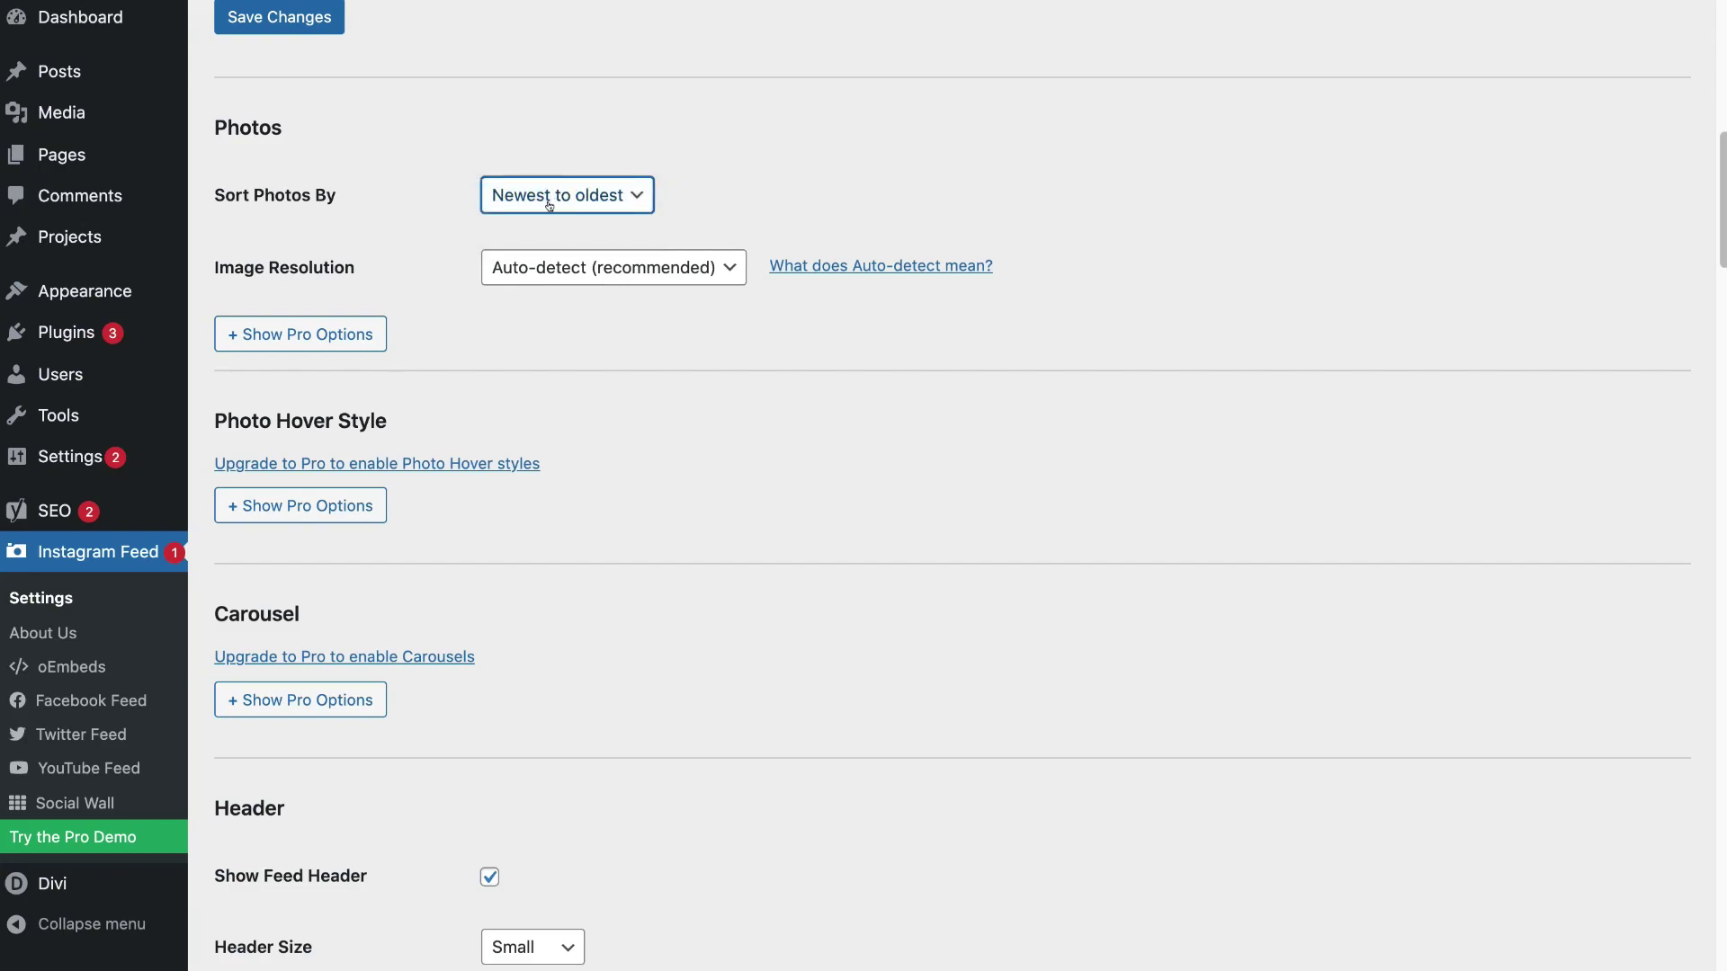
pyautogui.scroll(-5, 644, 490)
pyautogui.scroll(-3, 644, 490)
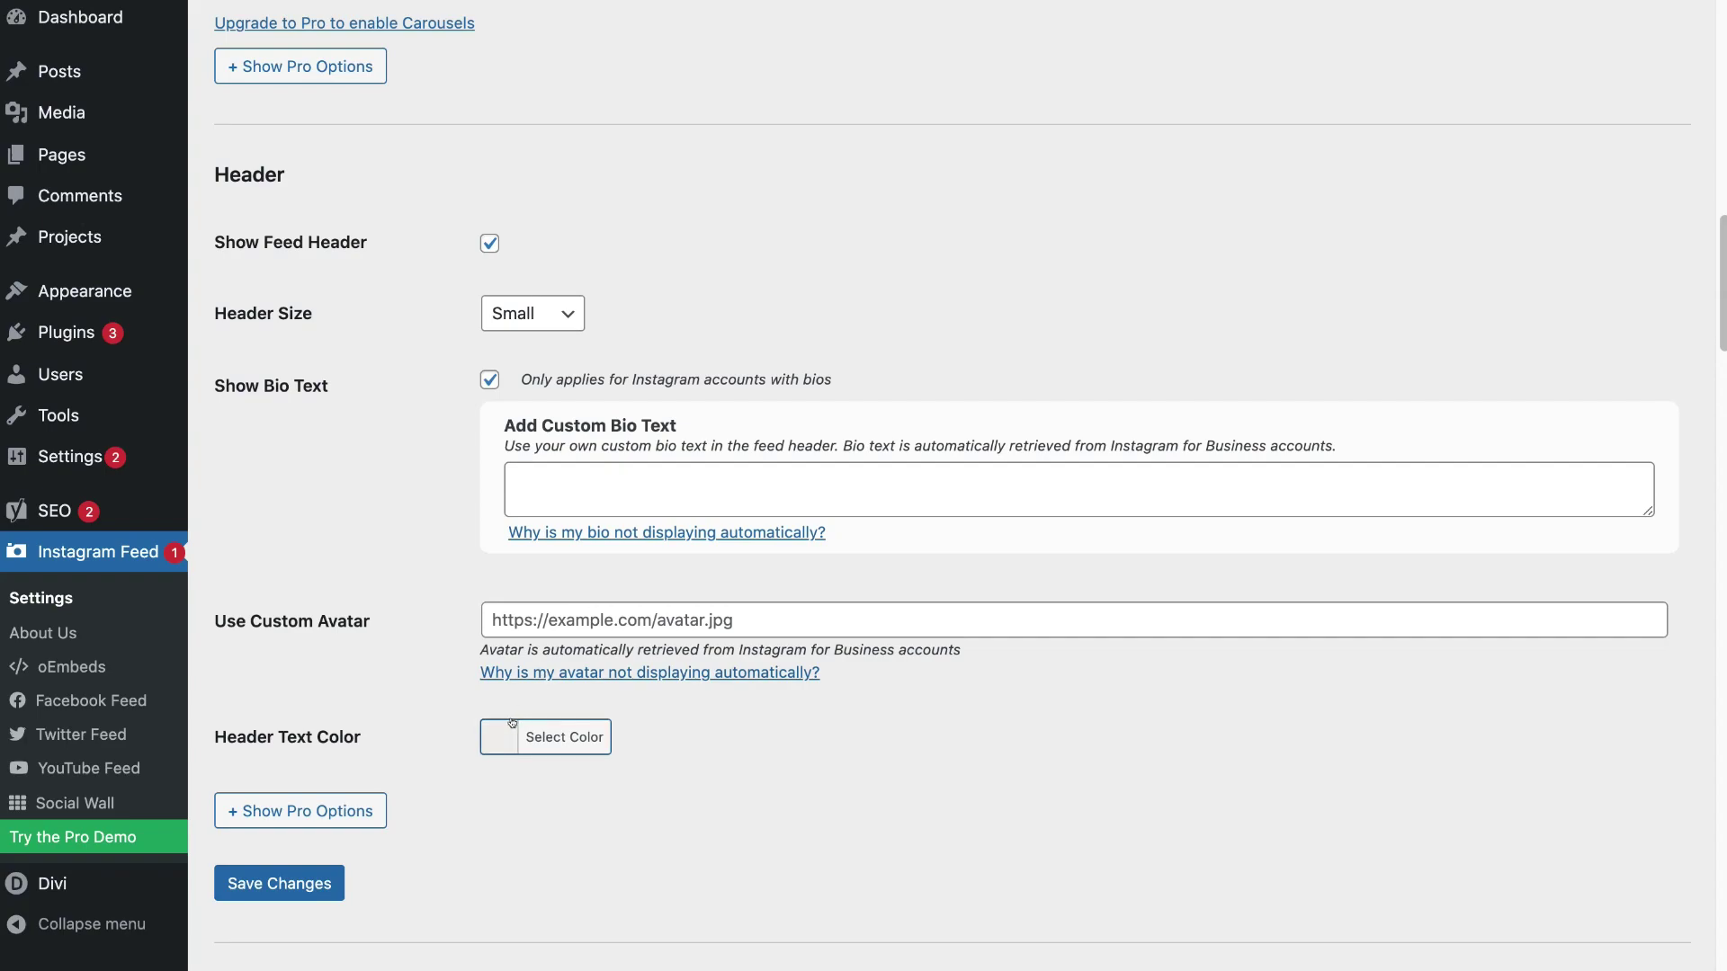
pyautogui.click(525, 746)
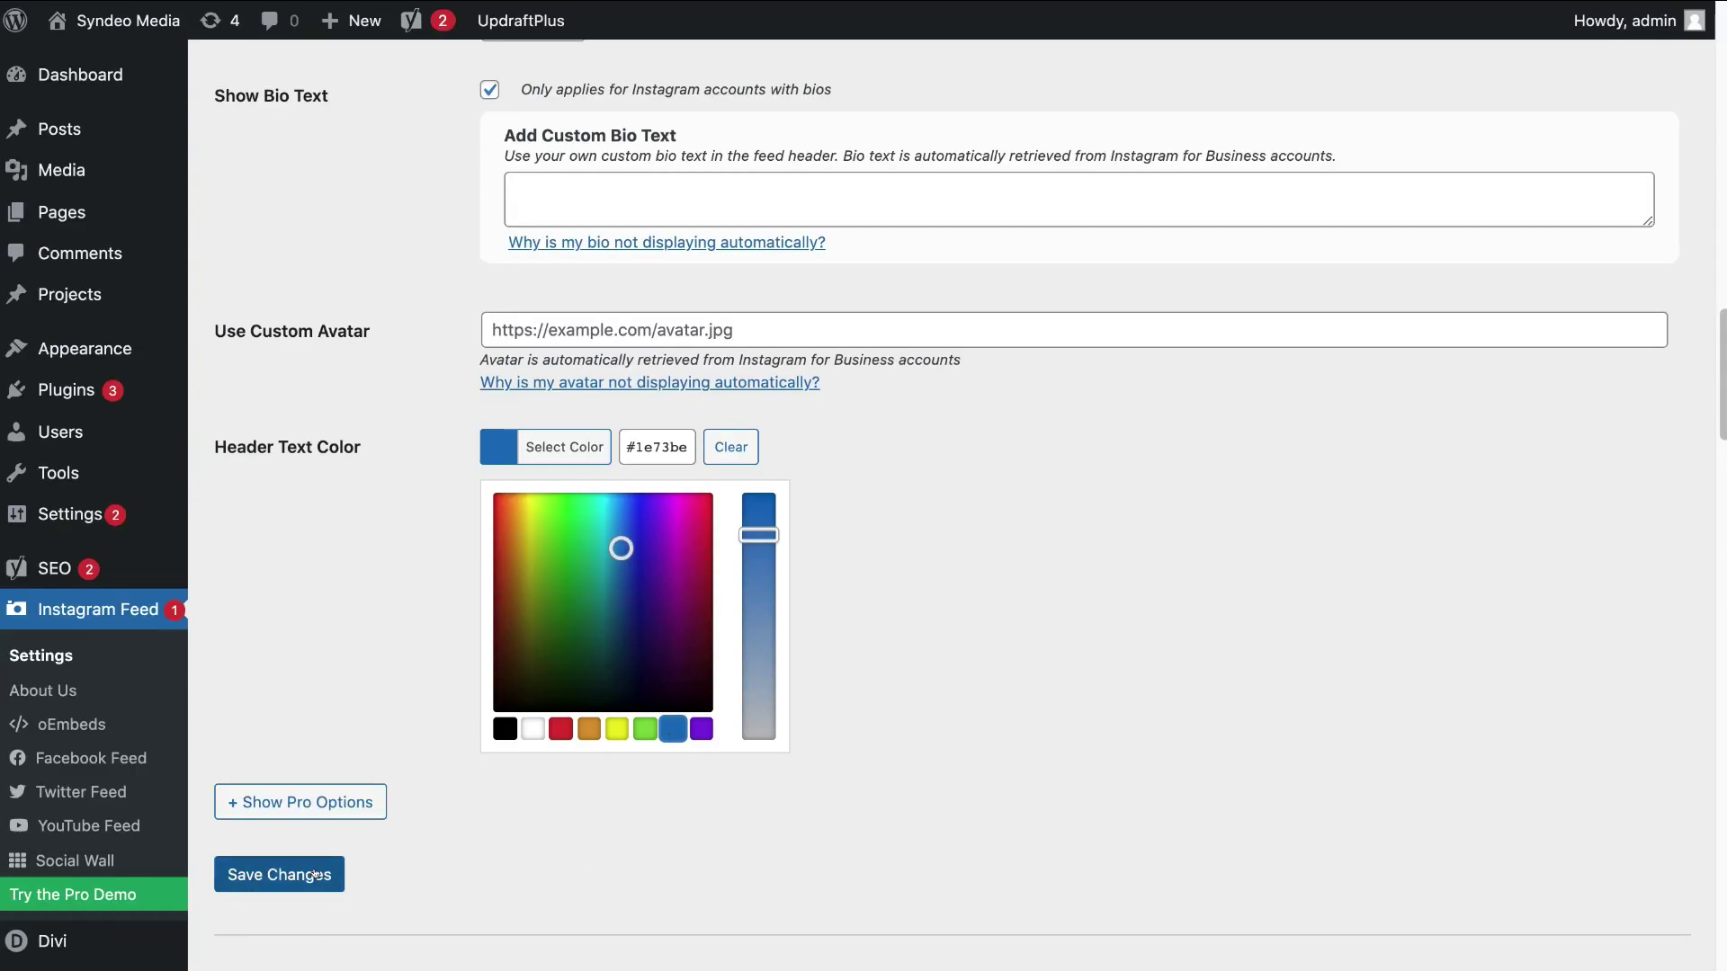
pyautogui.click(315, 875)
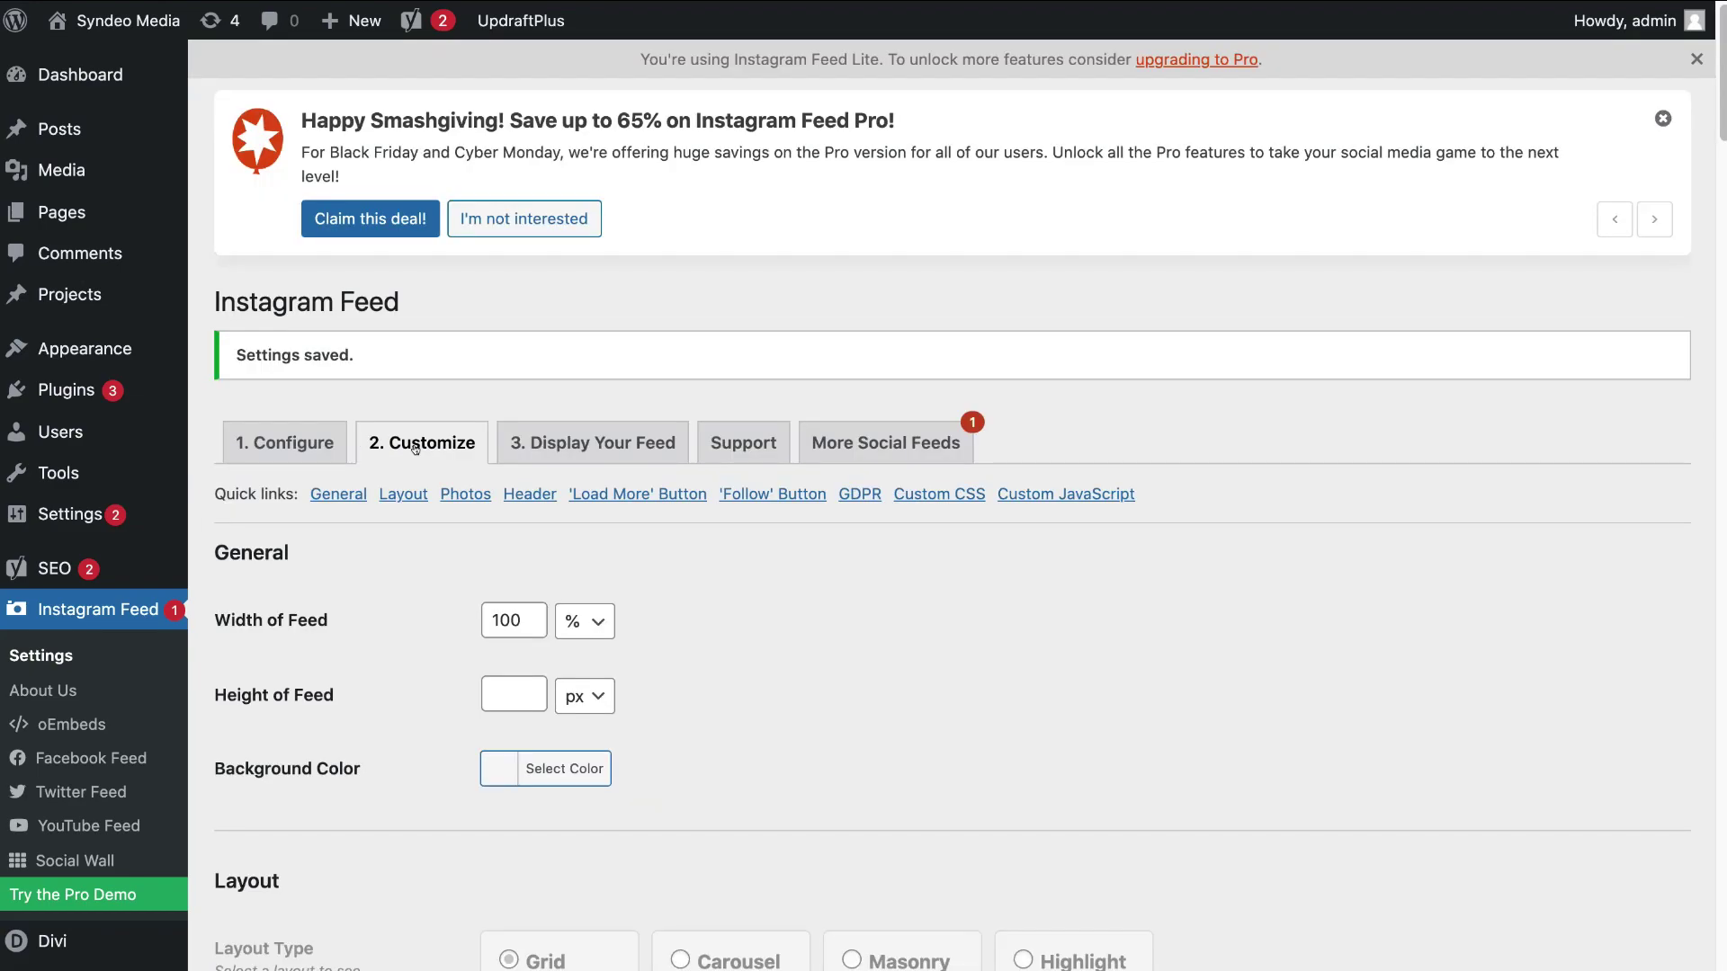
# - Copy the [instagram-feed] shortcode from the feed display instructions
pyautogui.click(585, 443)
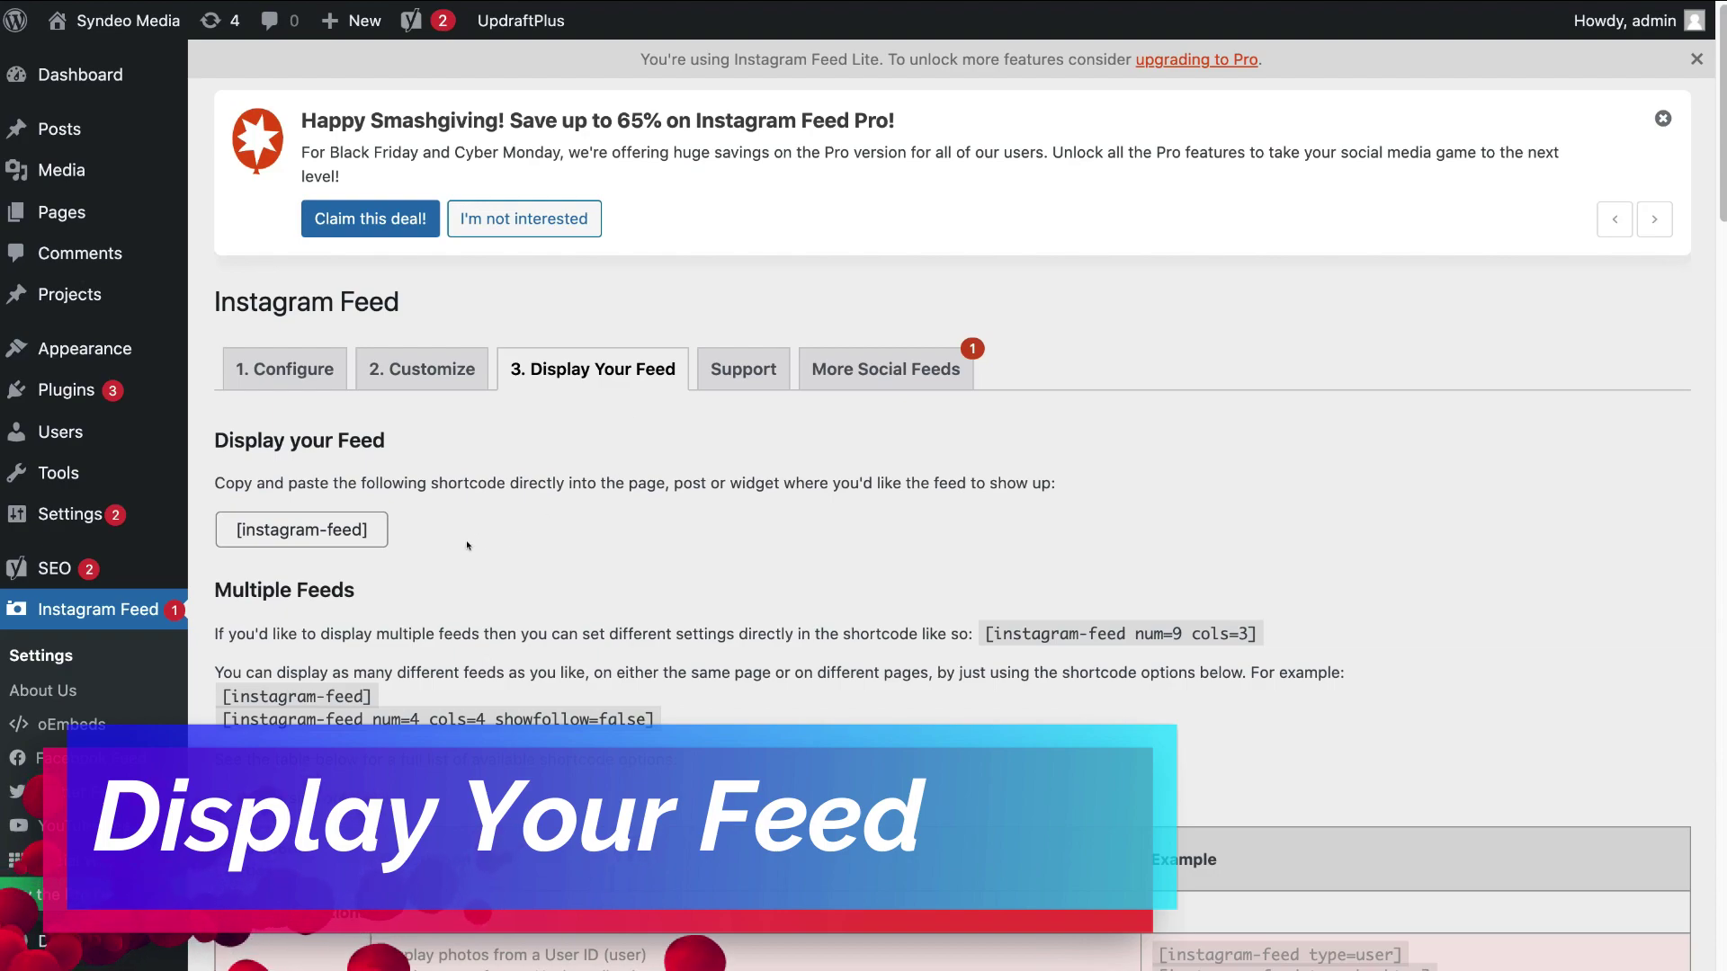
pyautogui.moveTo(373, 531); pyautogui.dragTo(230, 524)
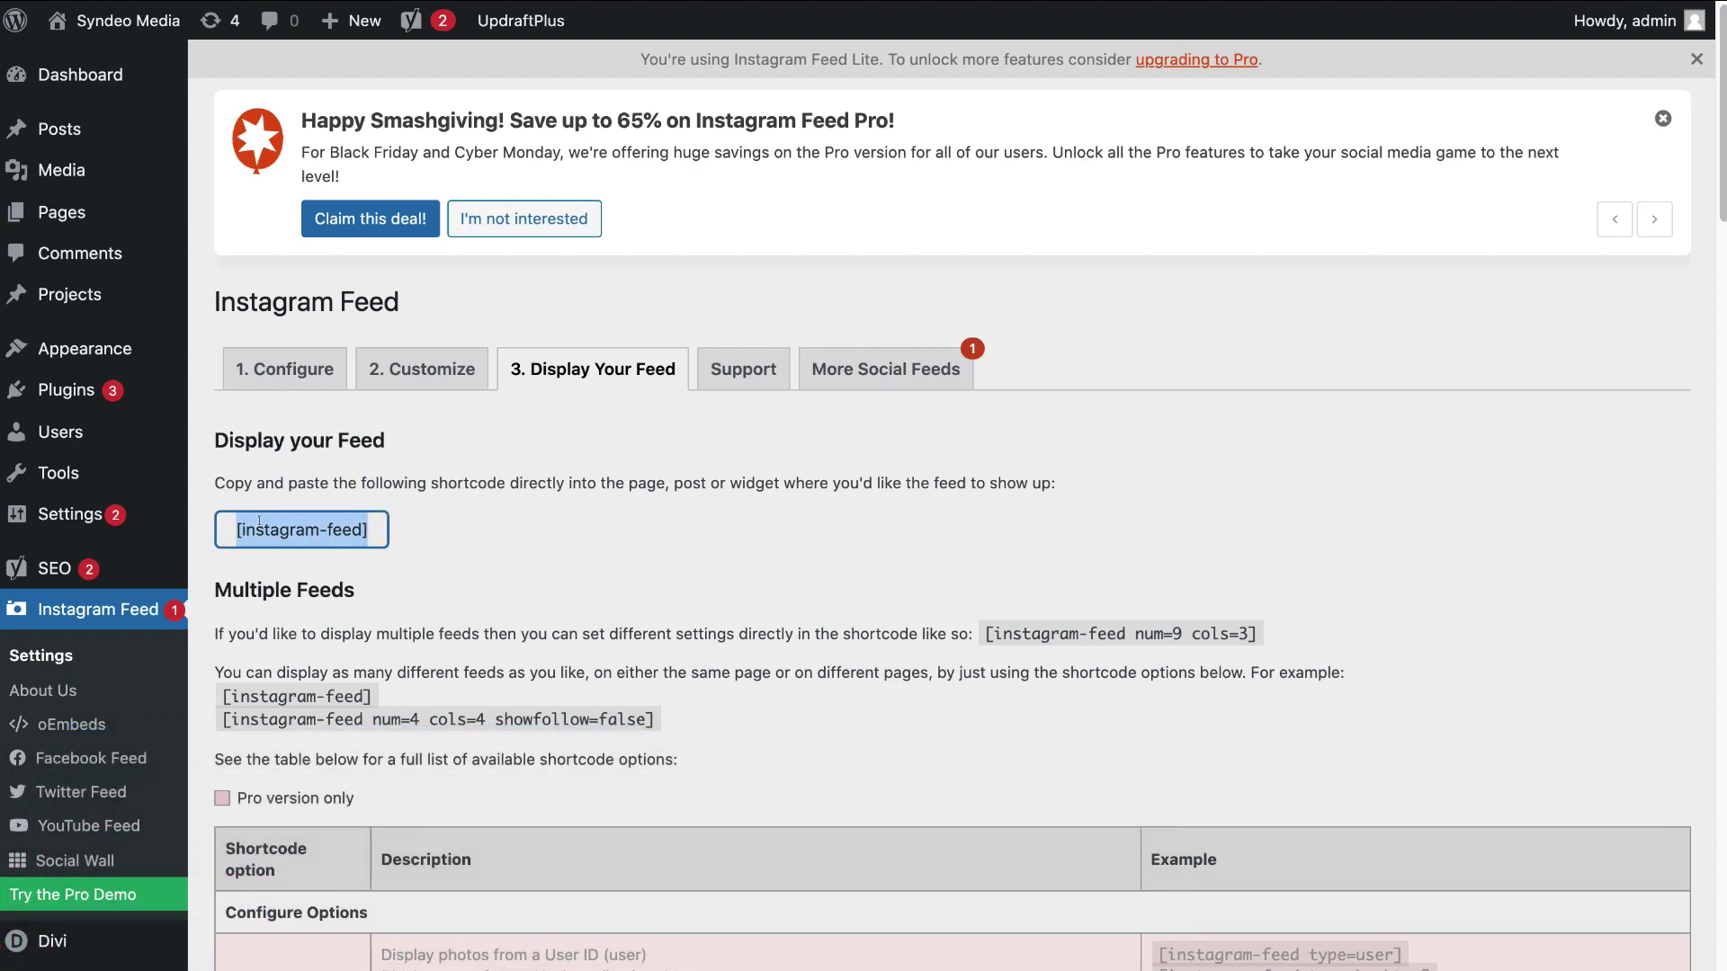
pyautogui.rightClick(312, 527)
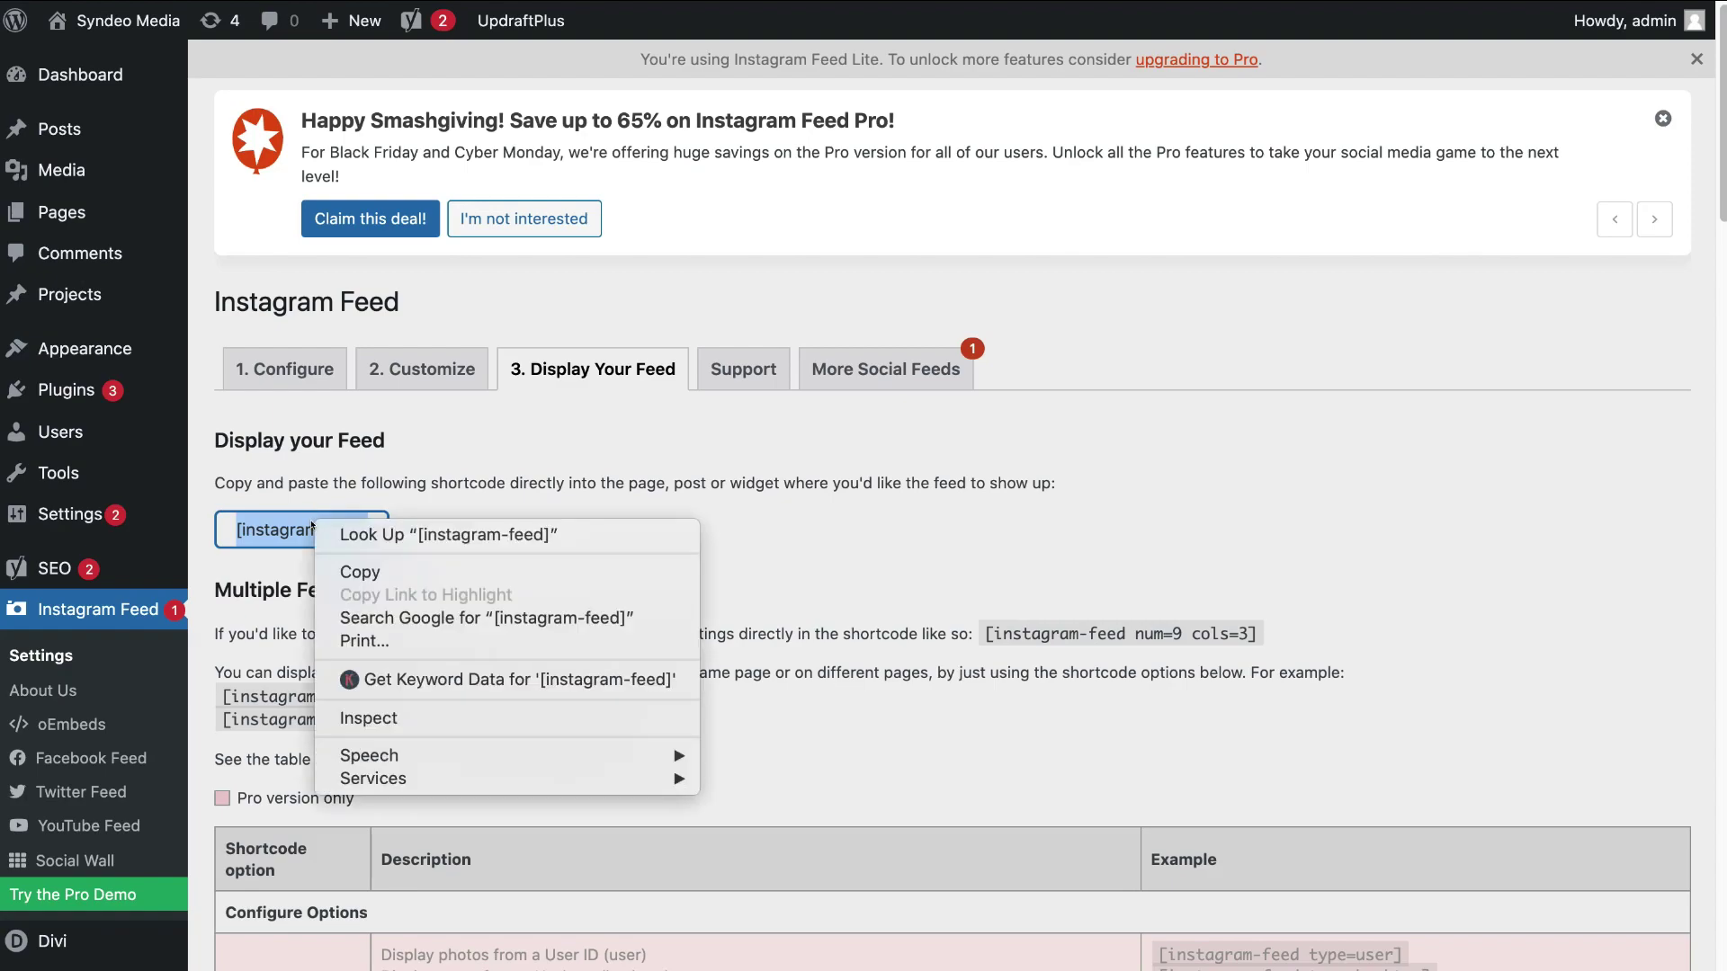
pyautogui.click(384, 572)
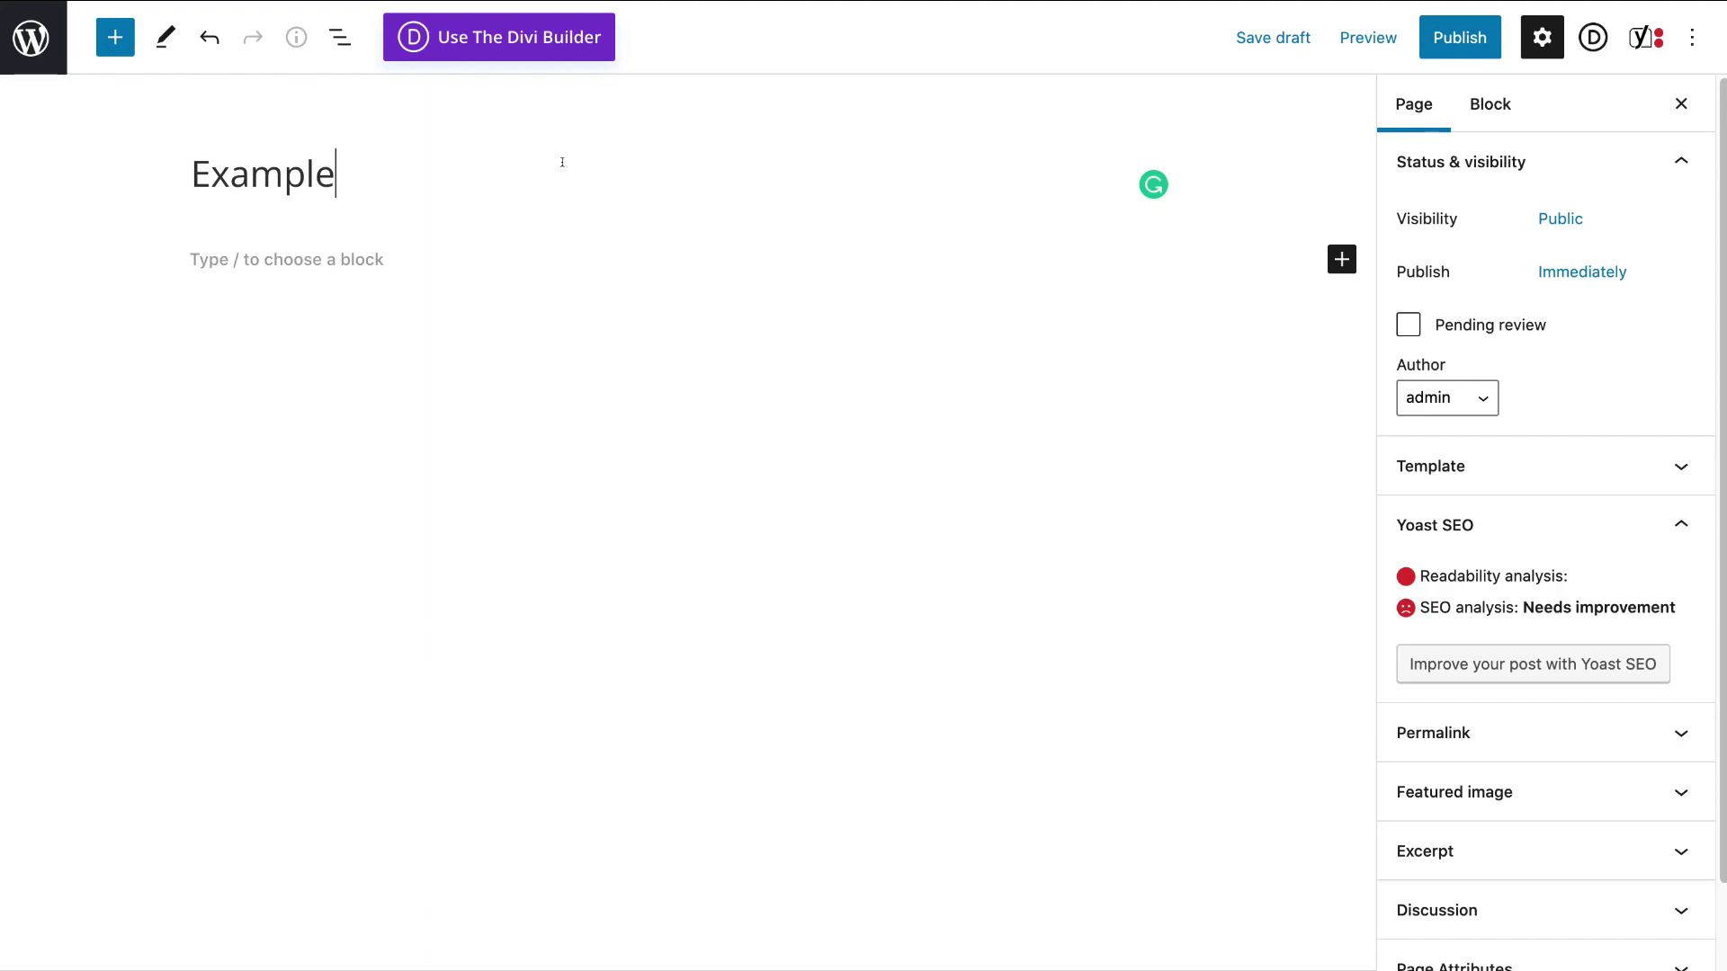
# - Add a Shortcode block beneath the title of the Example page, finding it with the search term "short"
pyautogui.click(212, 265)
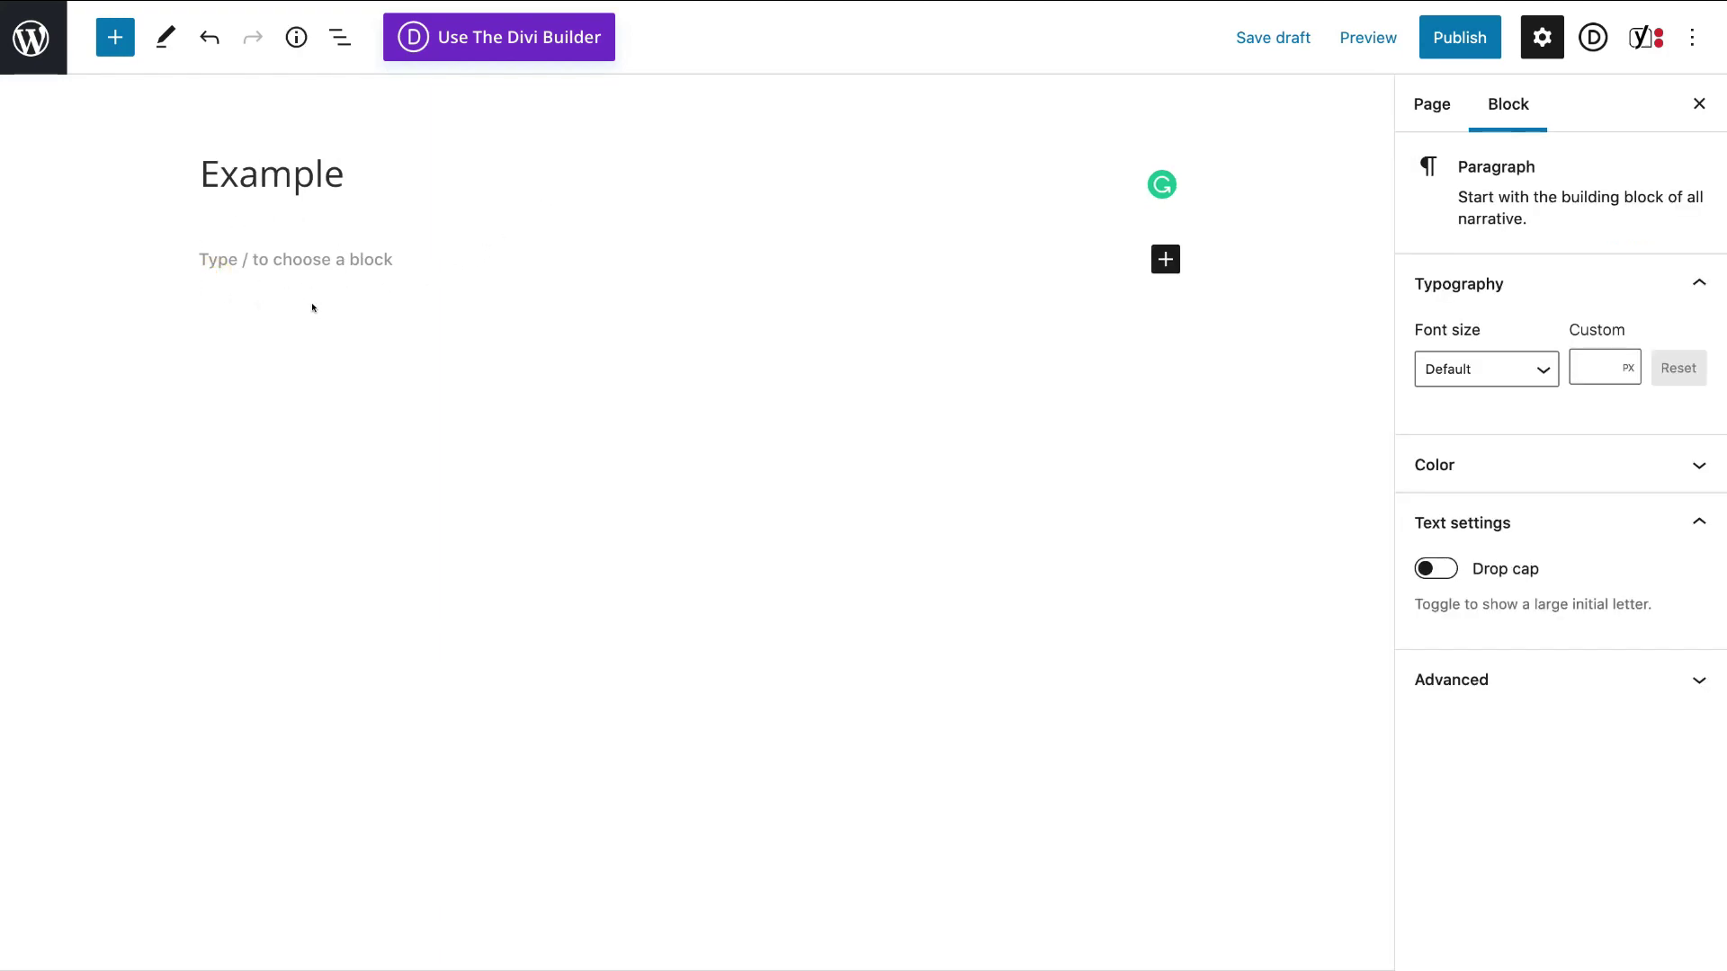
pyautogui.click(114, 37)
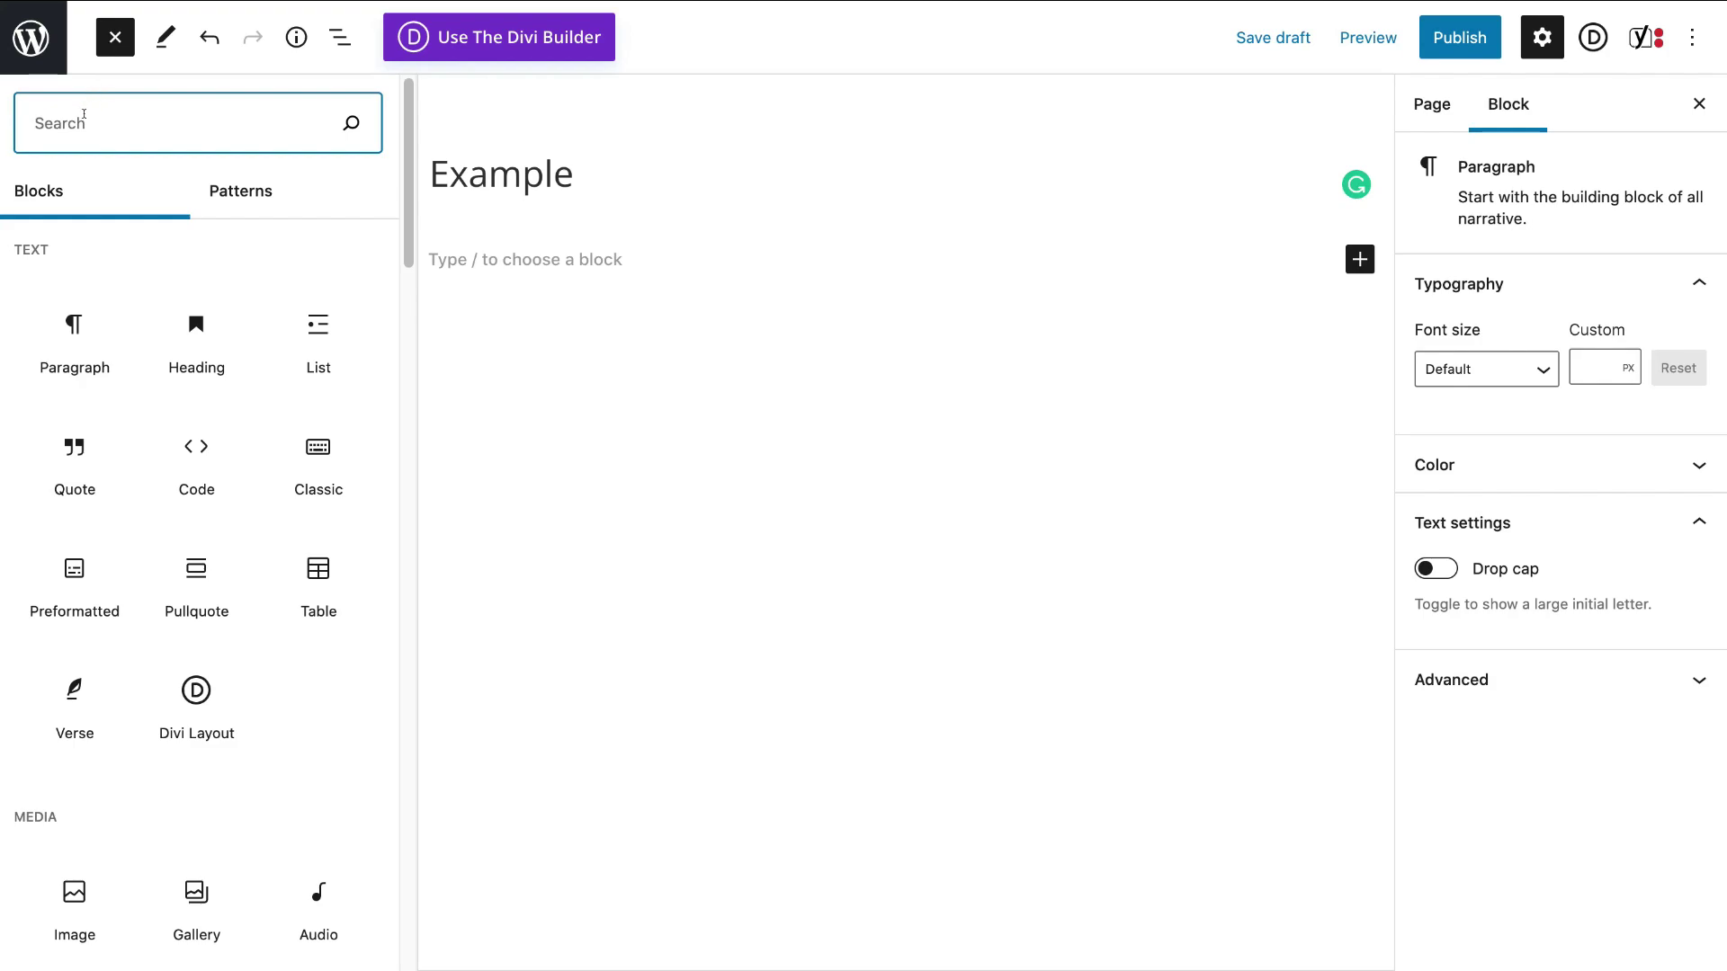
pyautogui.write('short')
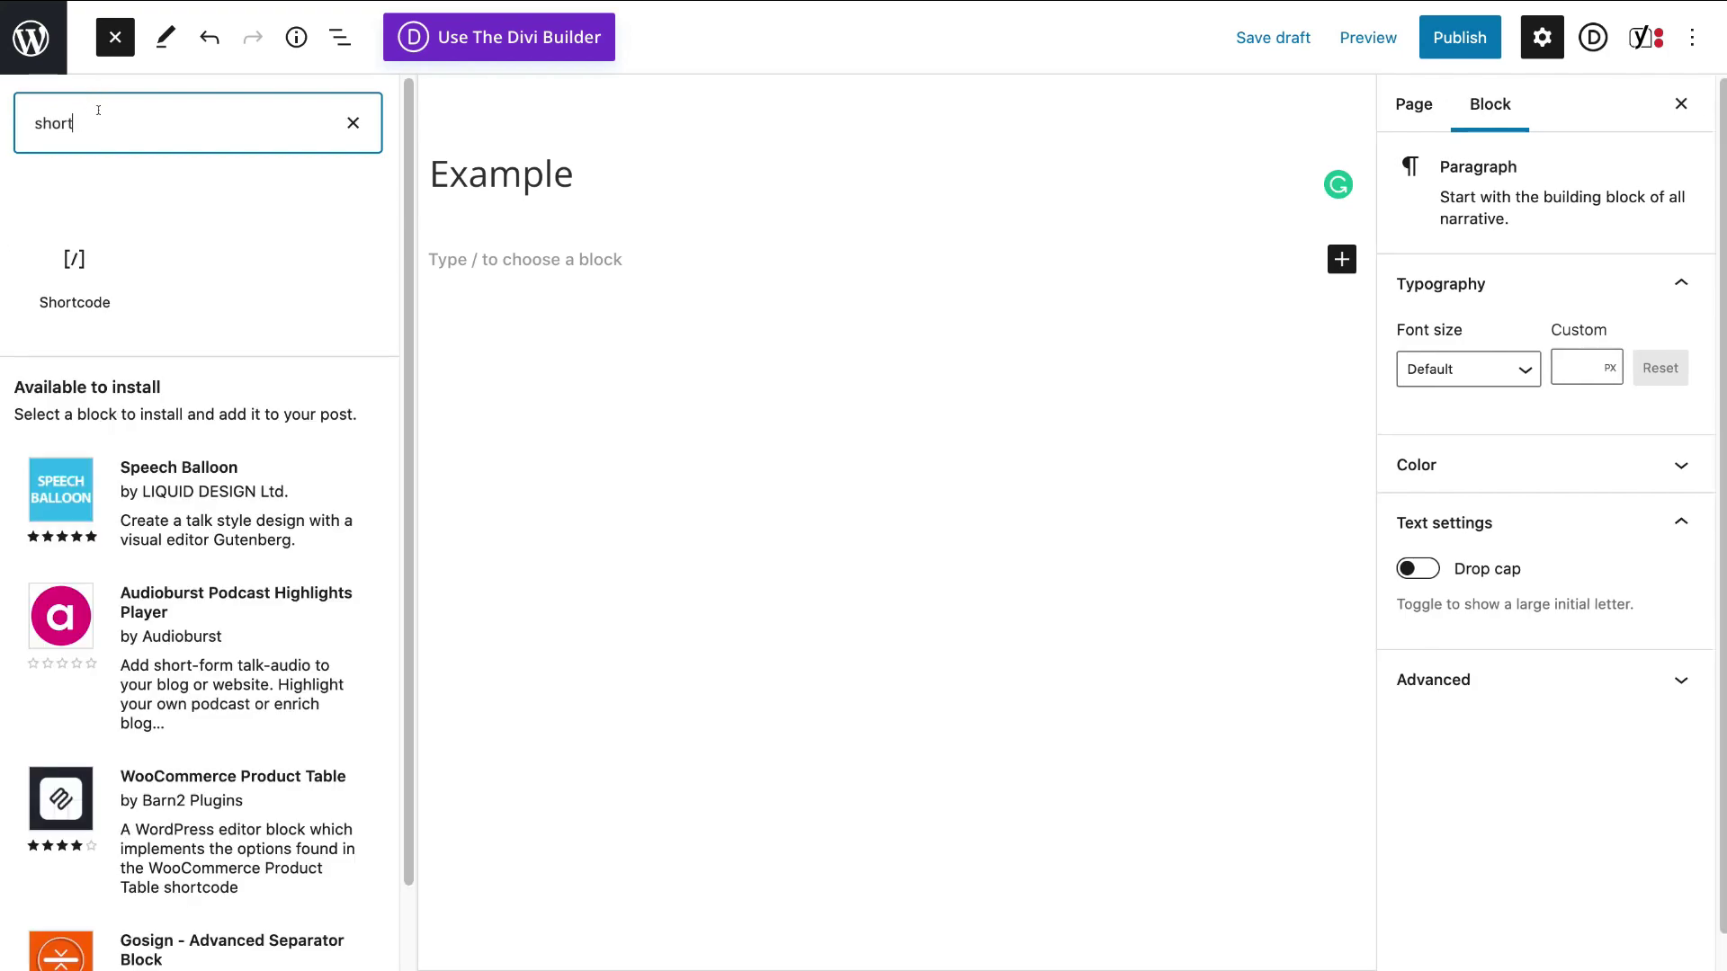
pyautogui.click(81, 261)
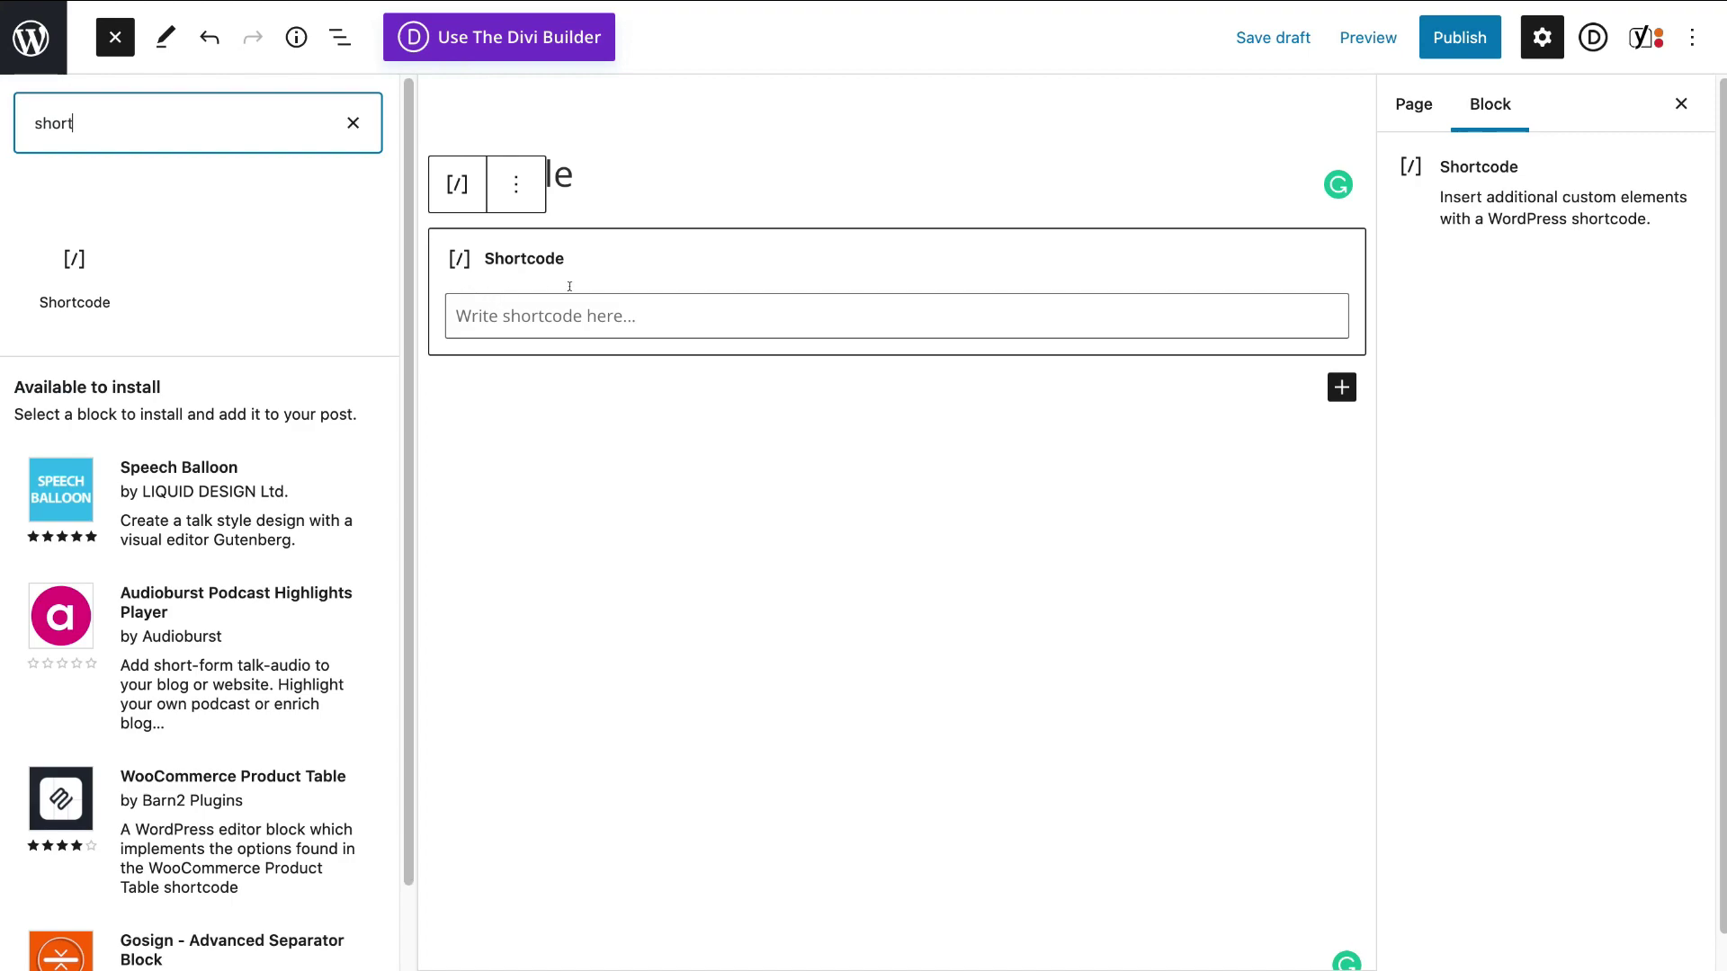
# - Paste the [instagram-feed] shortcode into the Shortcode block and publish the Example page
pyautogui.rightClick(463, 310)
pyautogui.click(508, 466)
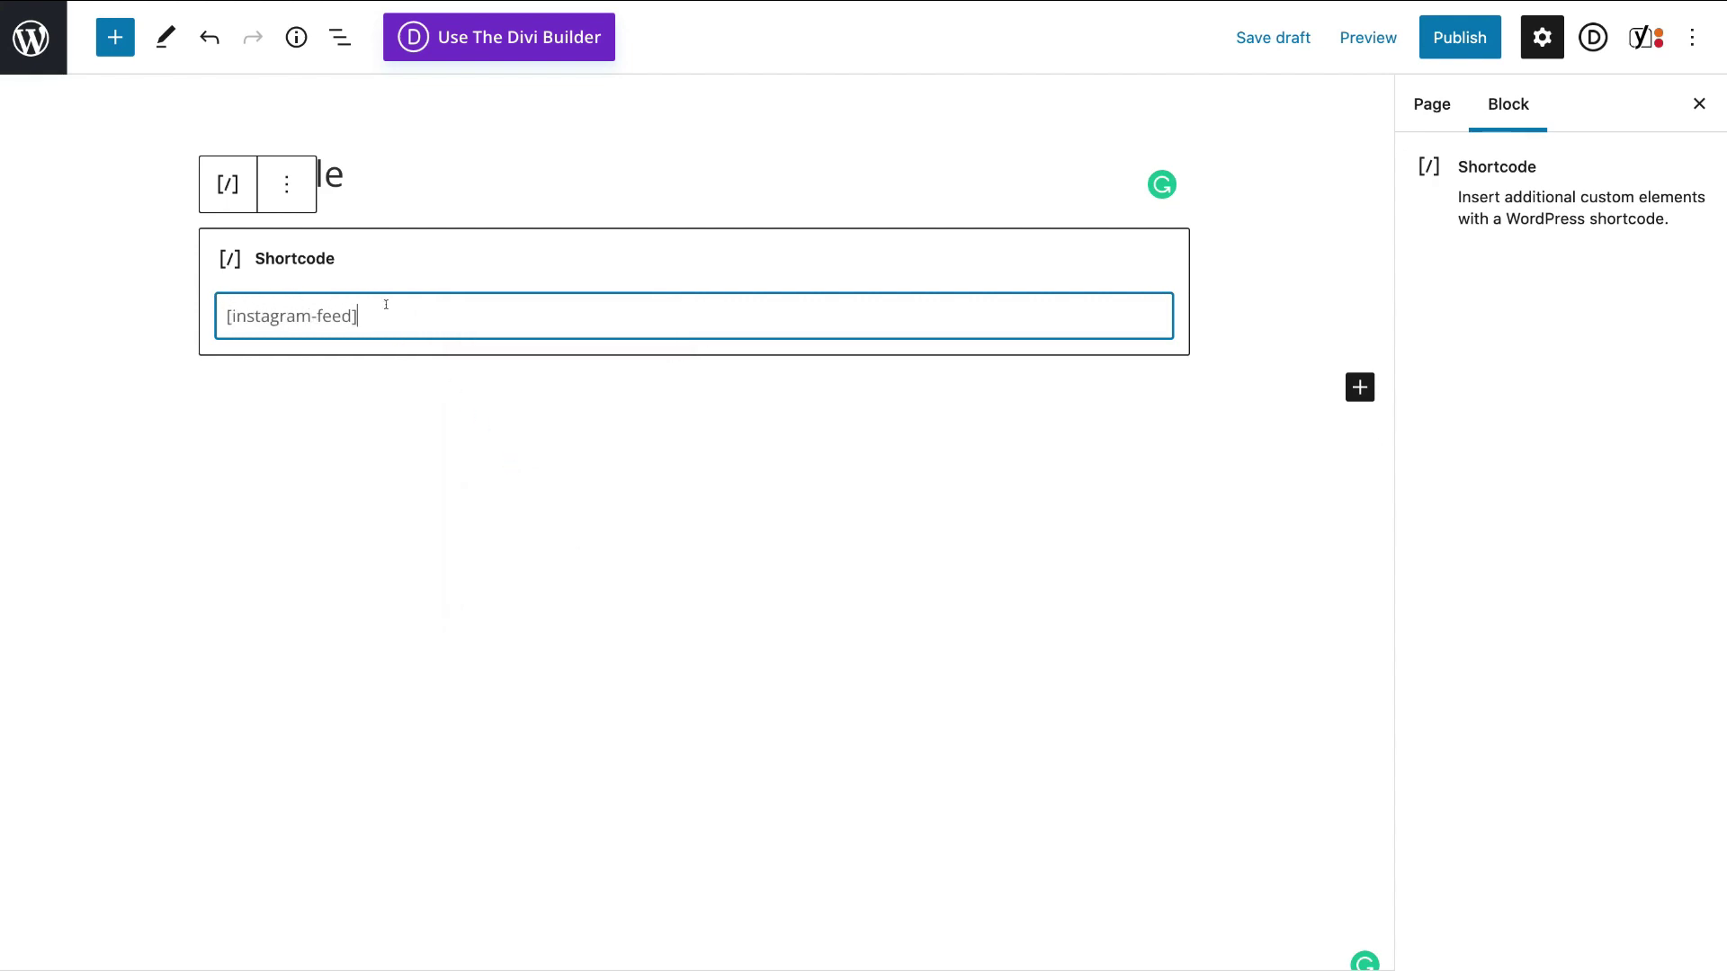
pyautogui.click(1439, 40)
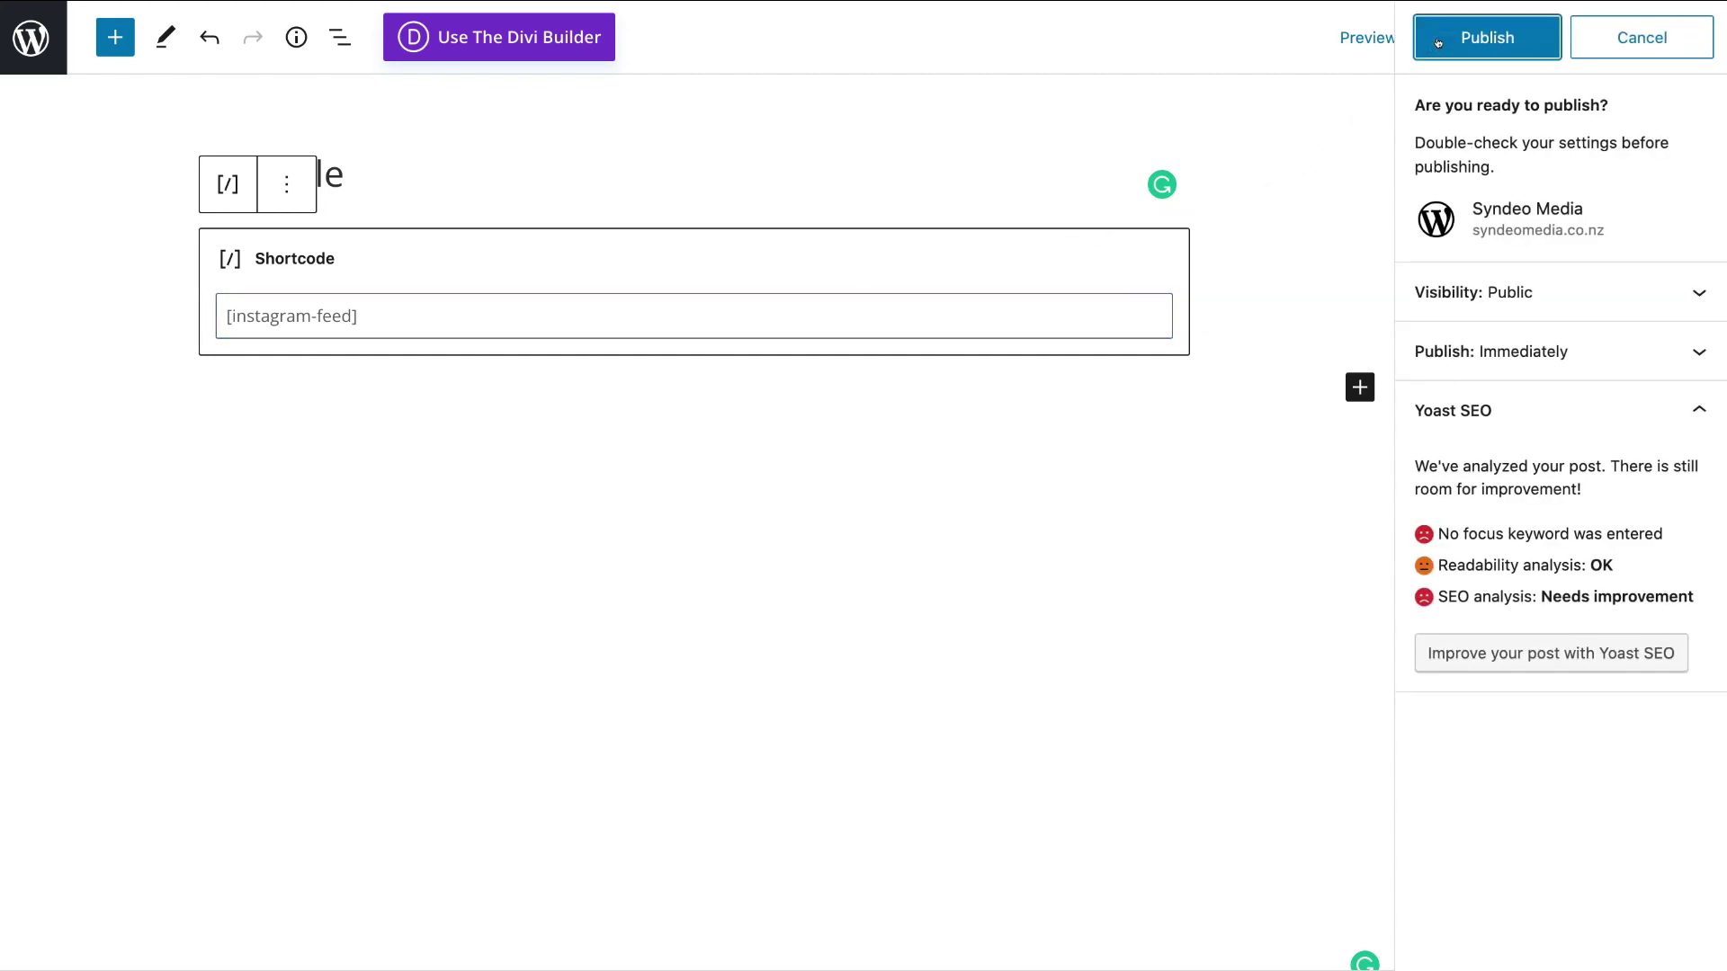
pyautogui.click(1439, 41)
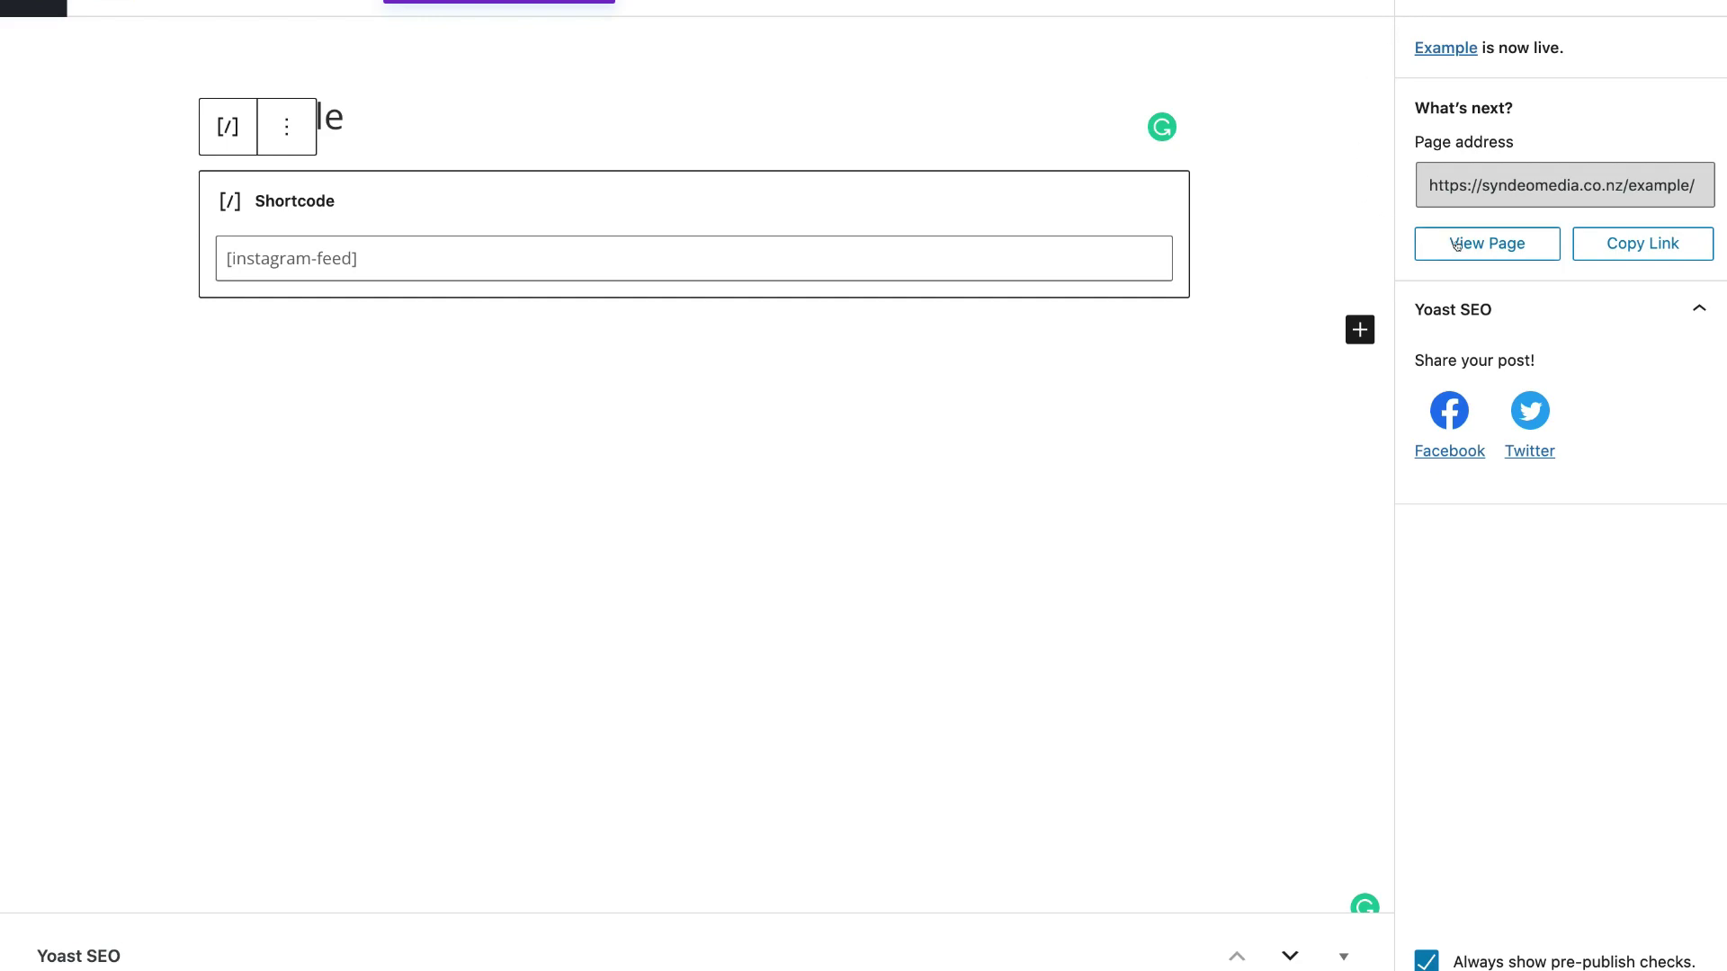
# - View the published Example page and examine its Instagram feed, loading an additional batch of photos
pyautogui.click(1519, 244)
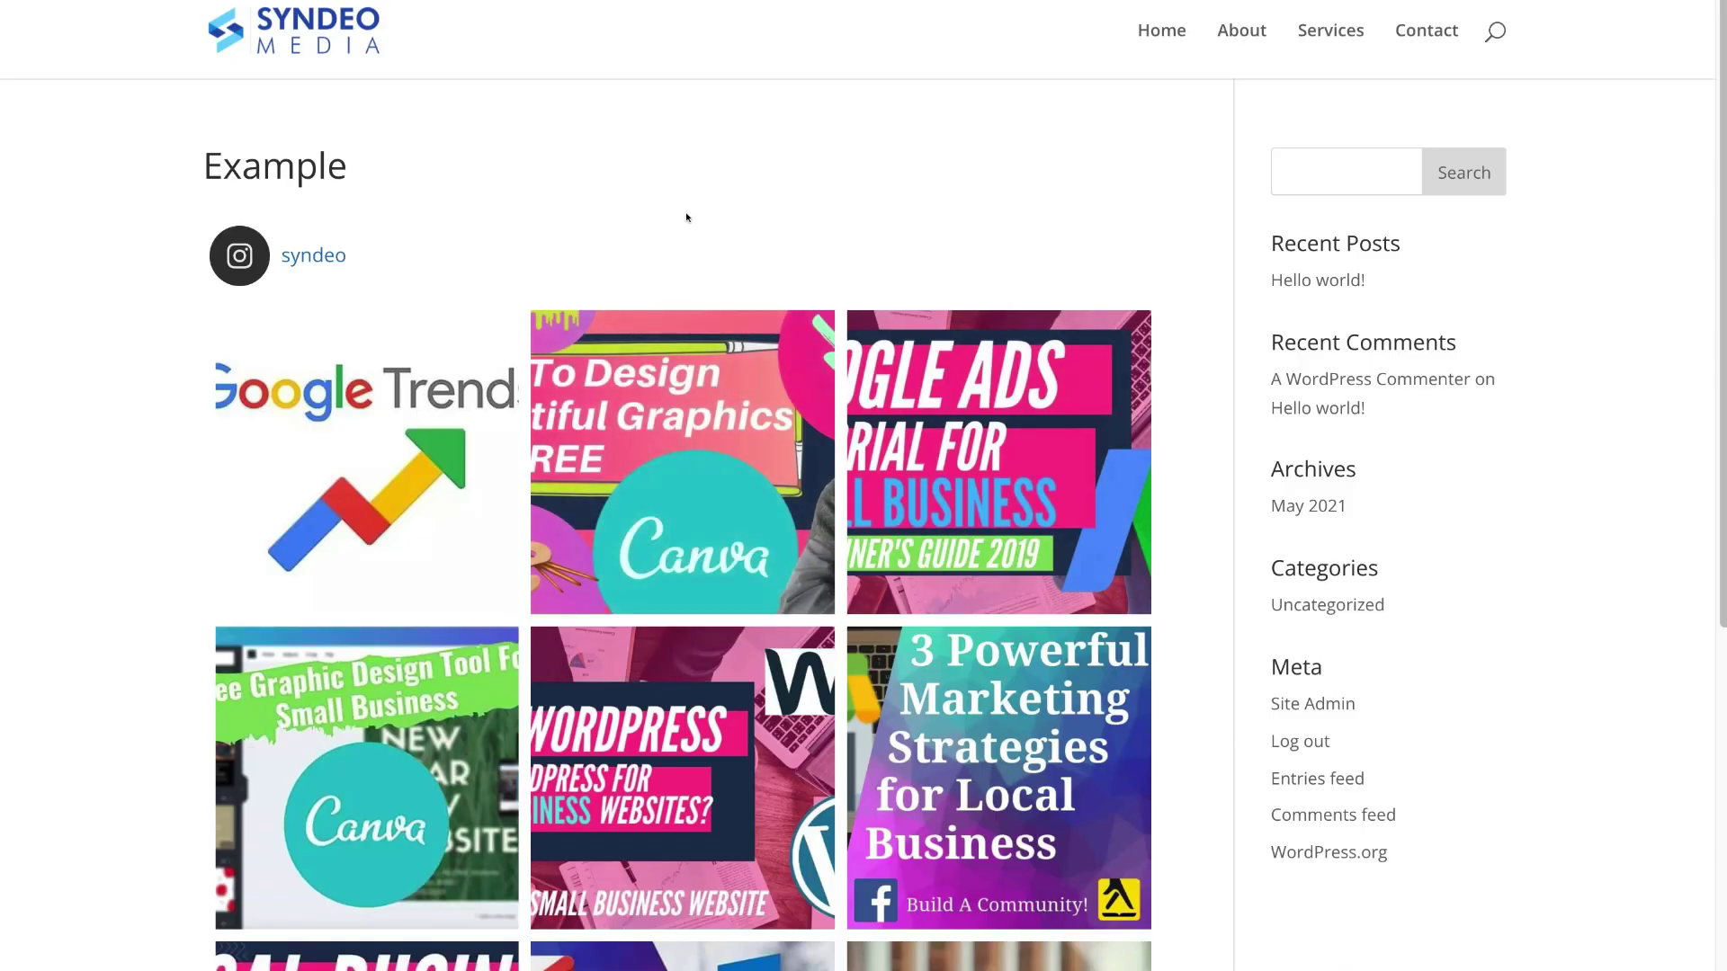
pyautogui.scroll(-7, 684, 400)
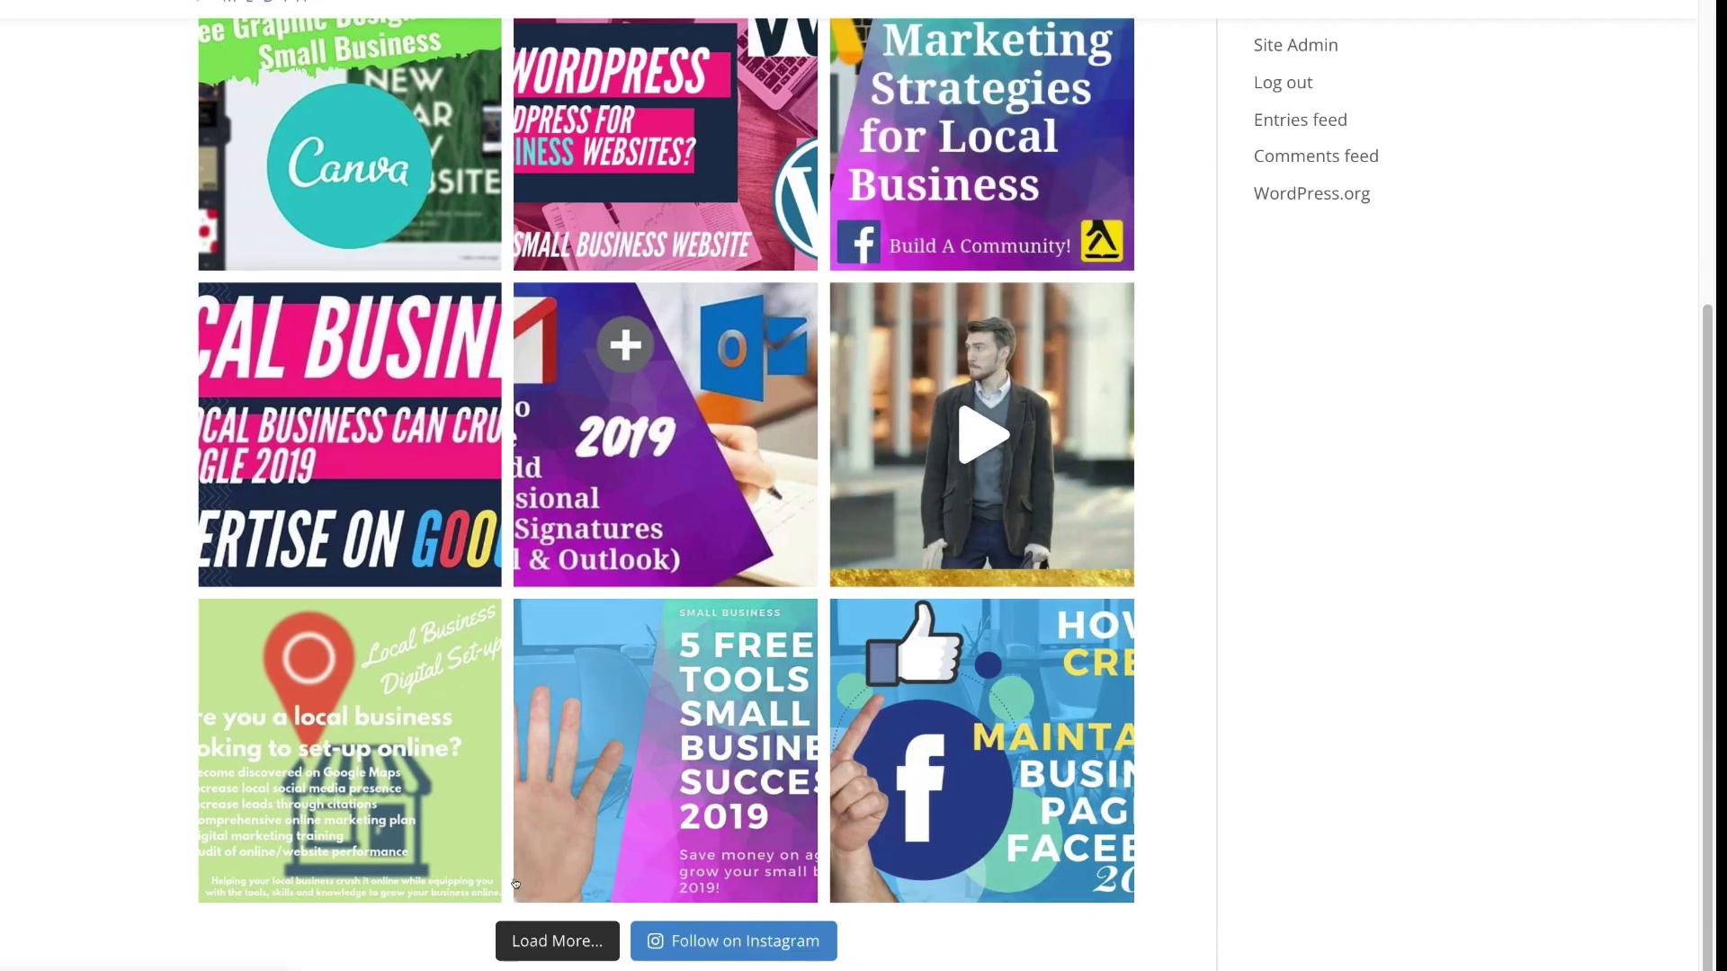
pyautogui.click(546, 956)
pyautogui.scroll(-1, 762, 791)
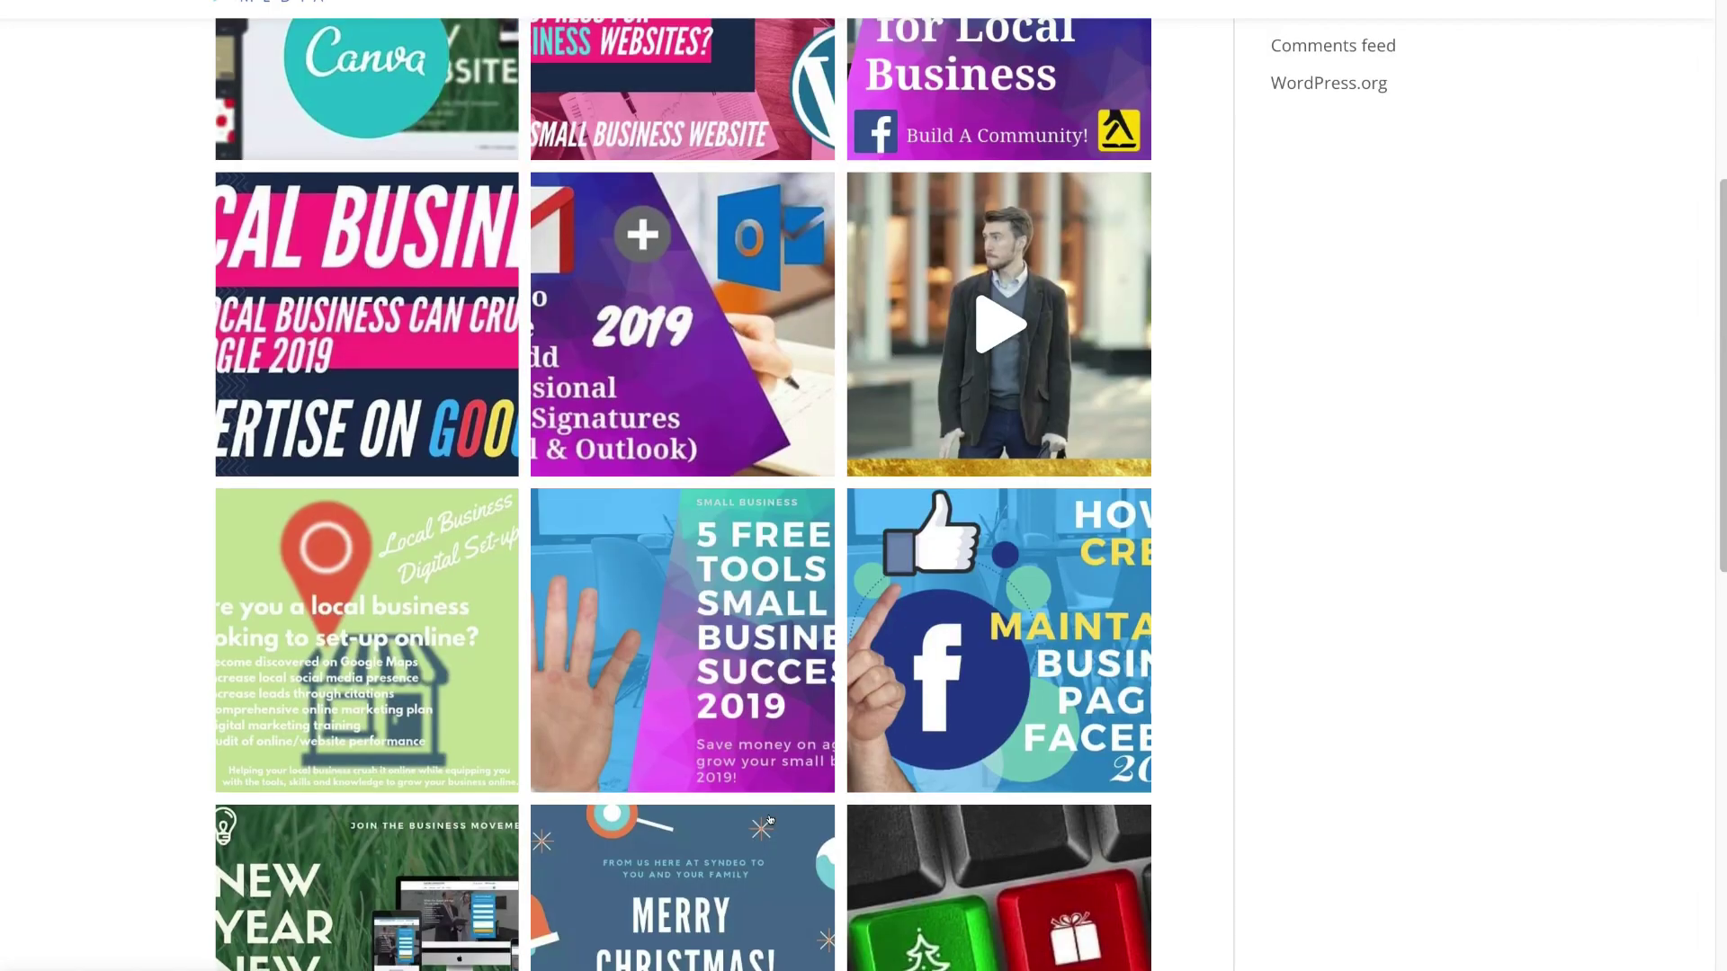
pyautogui.scroll(-5, 769, 814)
pyautogui.scroll(-5, 770, 819)
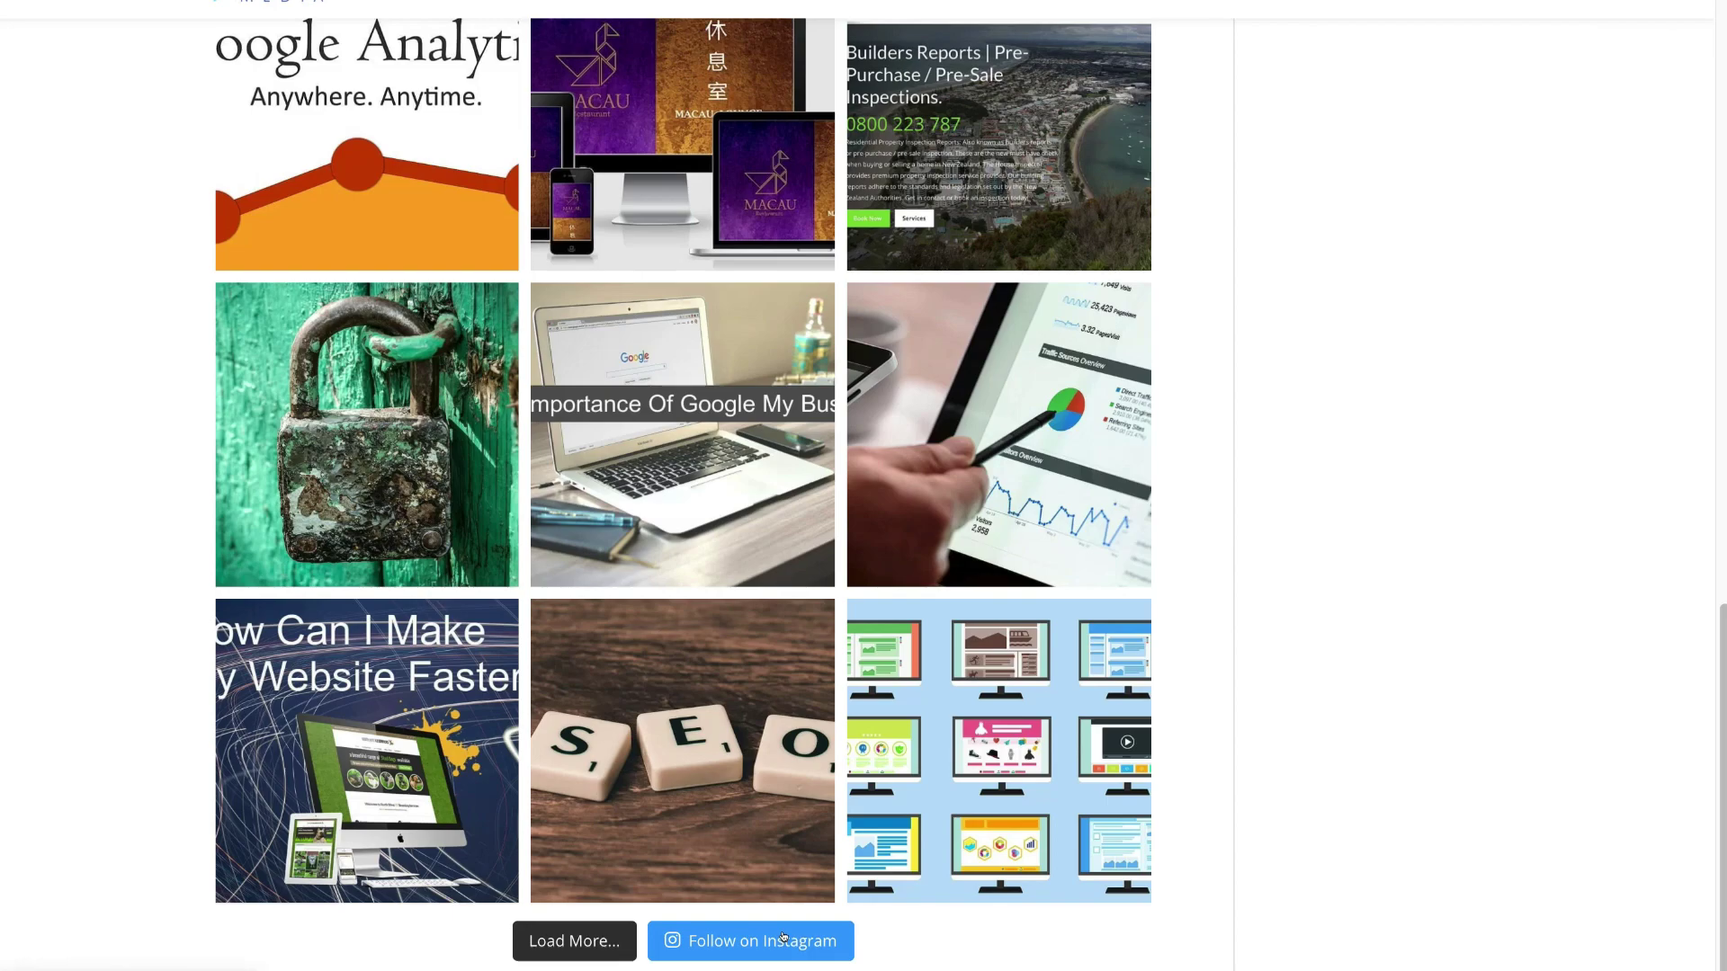
pyautogui.scroll(1, 783, 937)
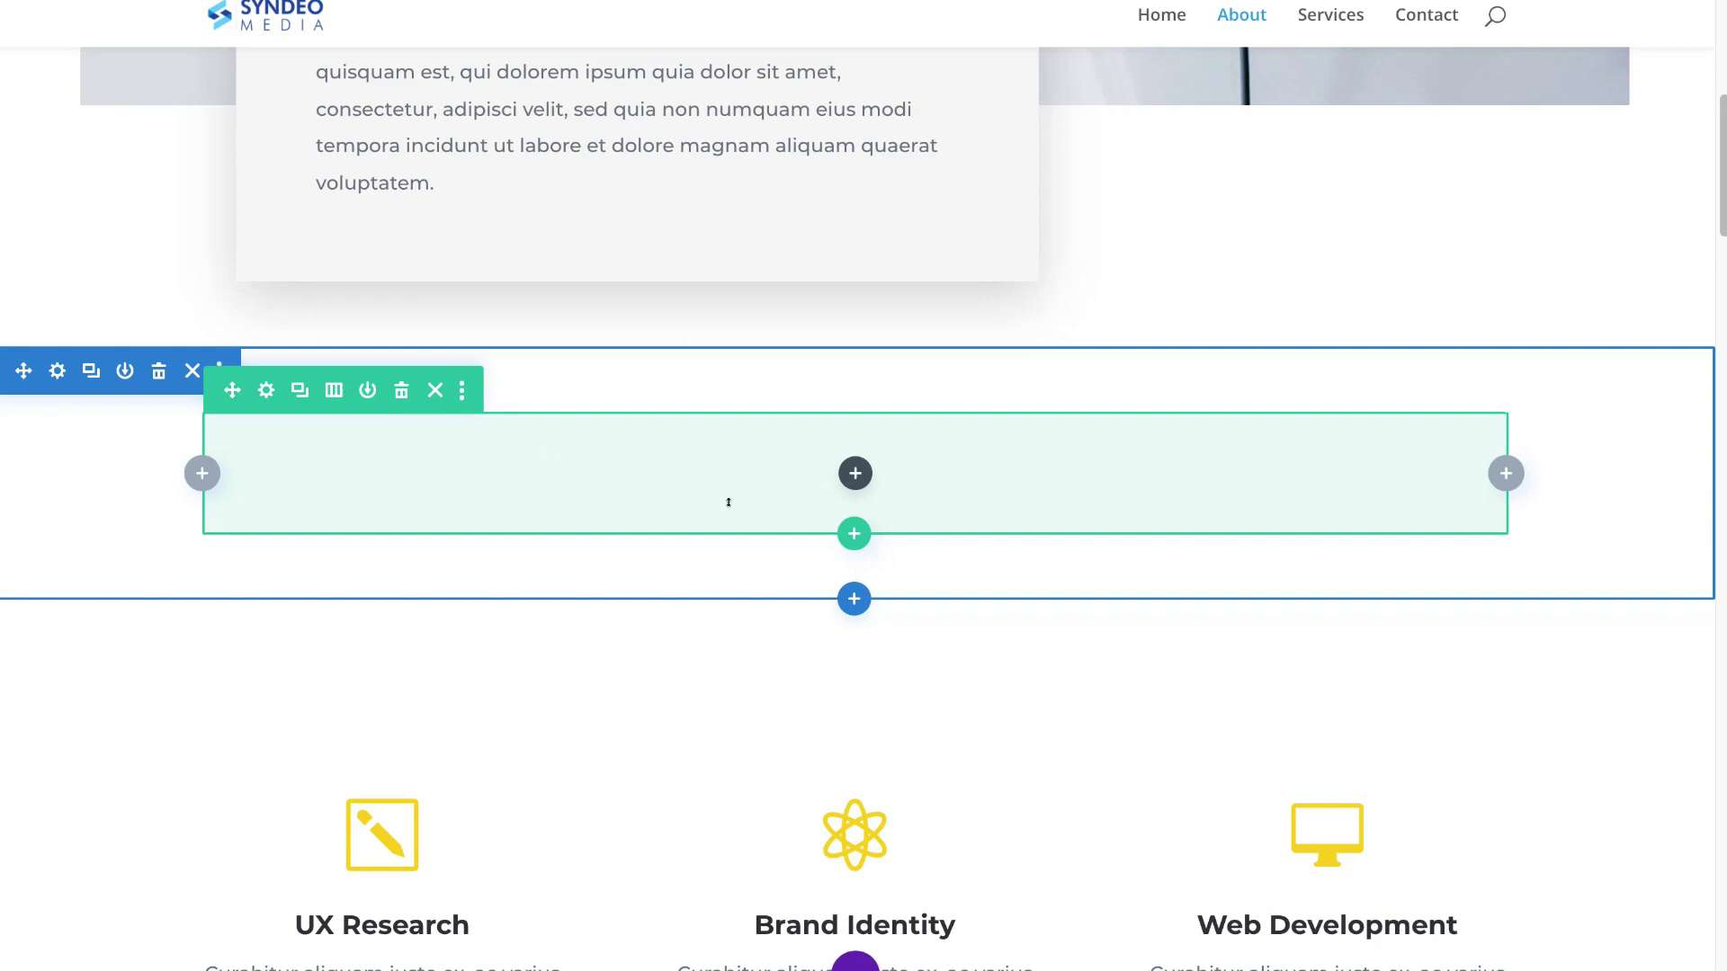
# - Insert a Text module into the empty row above the UX Research section of the About page
pyautogui.click(854, 473)
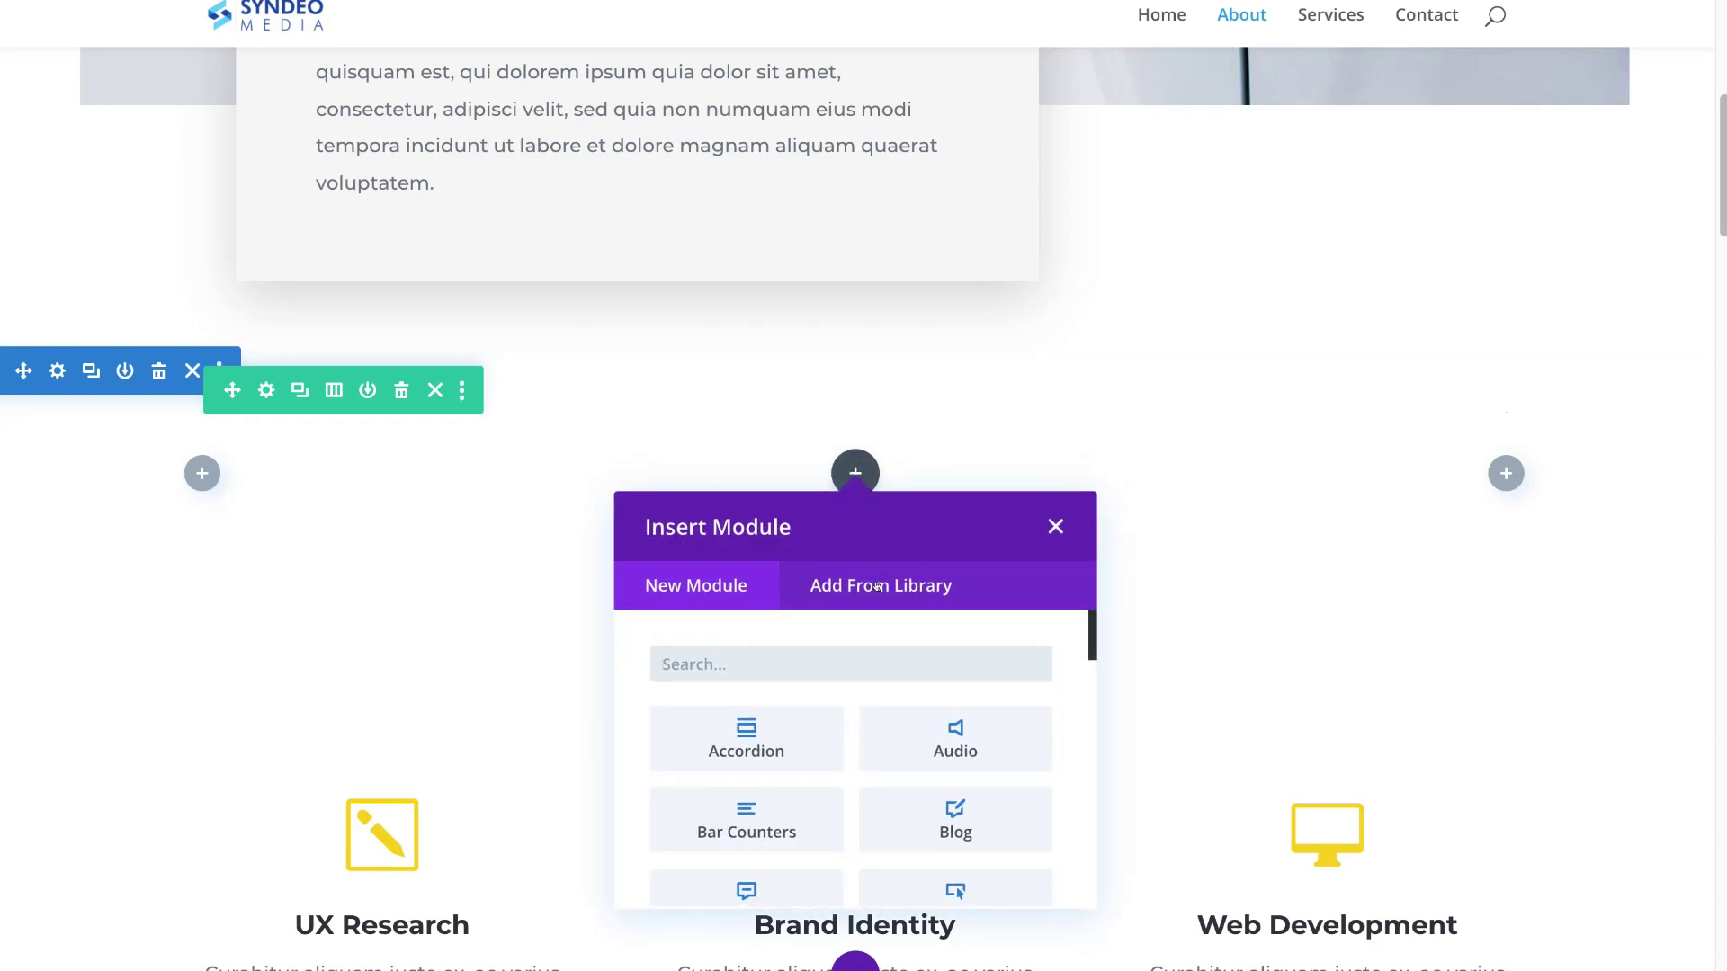
pyautogui.scroll(-9, 815, 715)
pyautogui.scroll(-6, 765, 715)
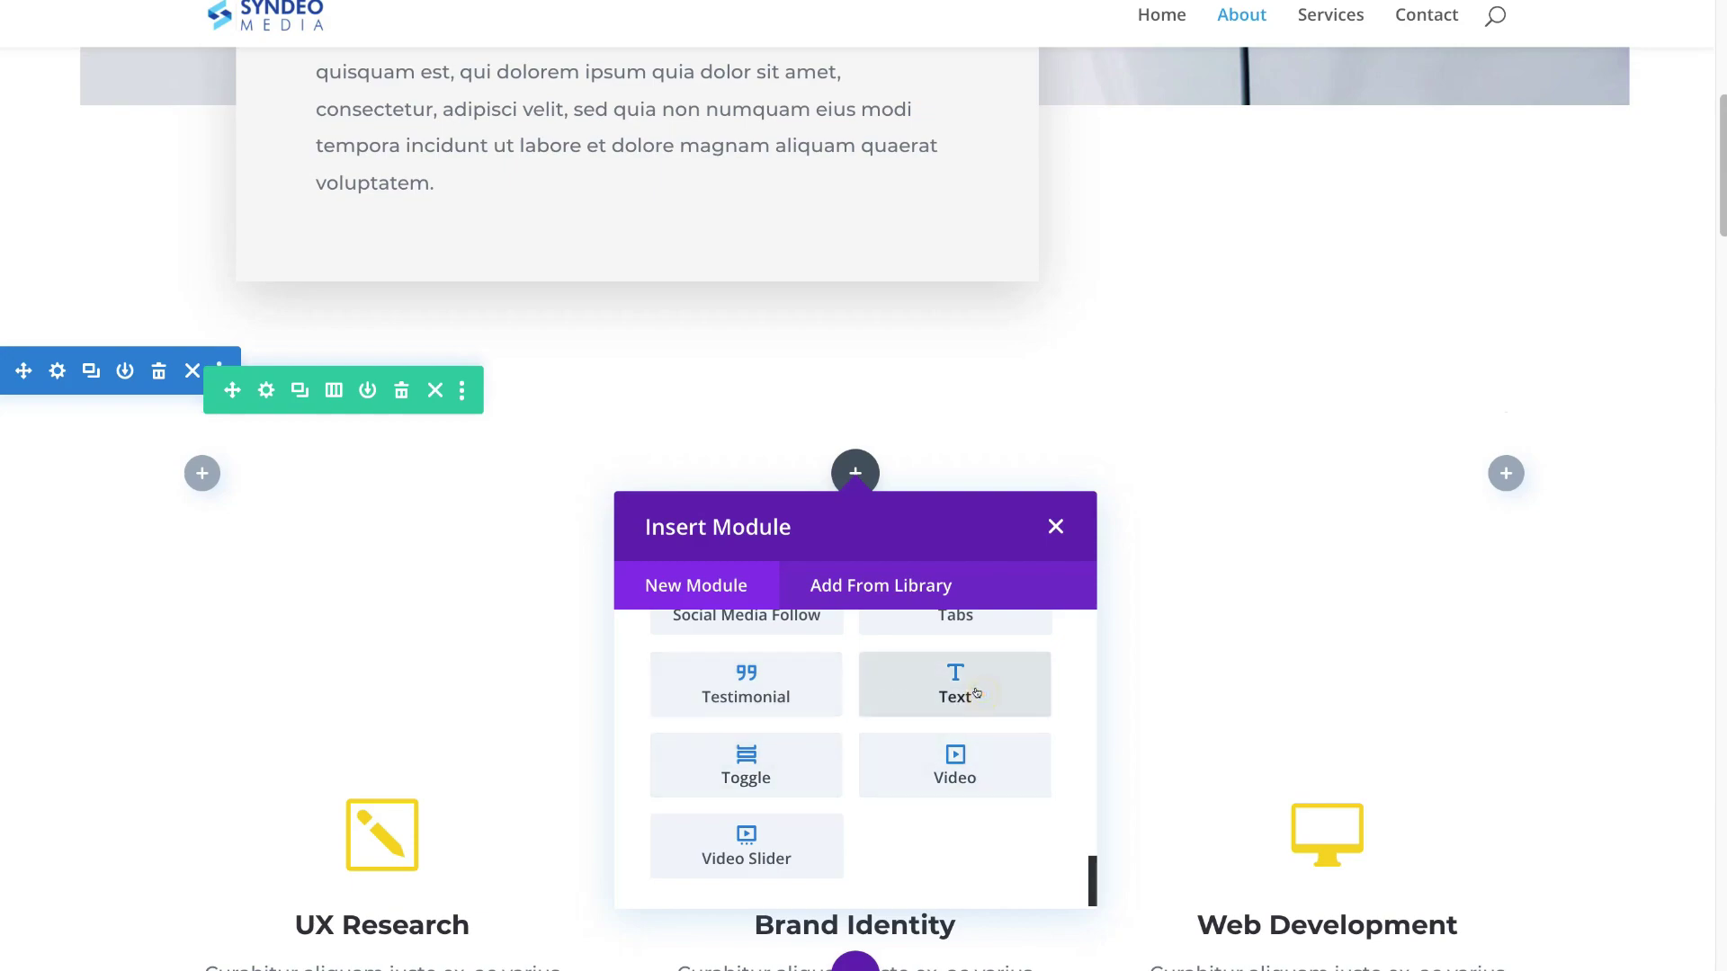
pyautogui.click(977, 692)
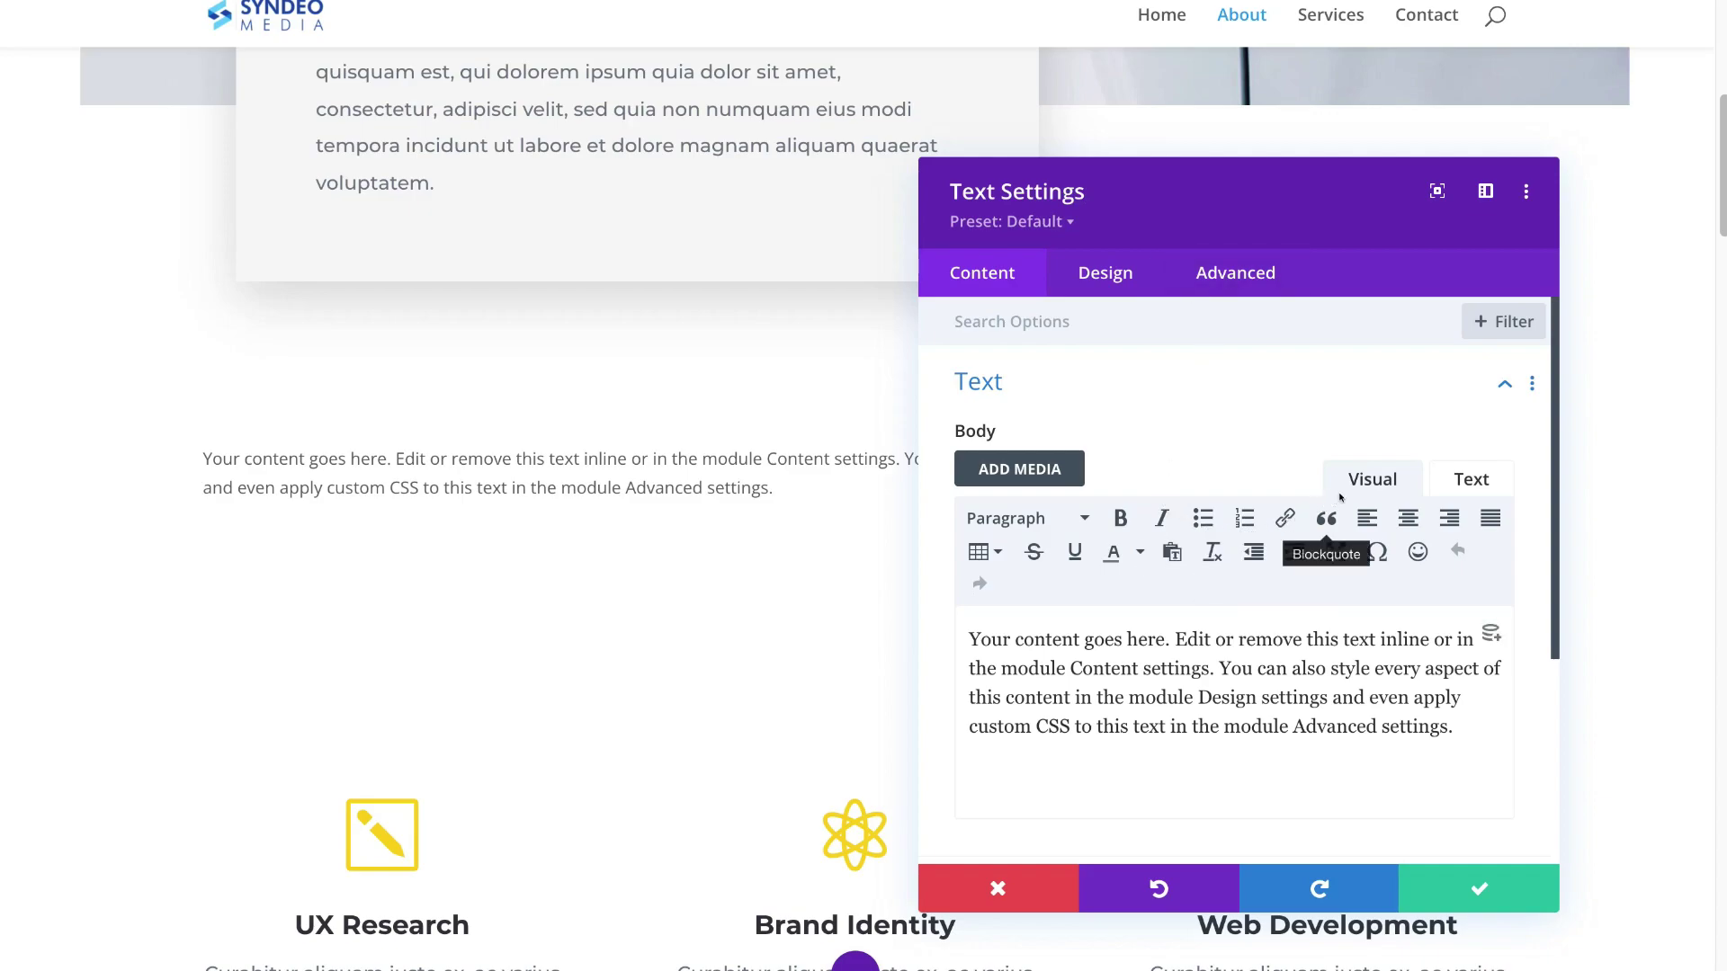
# - Replace the Text module's placeholder body with the copied [instagram-feed] shortcode in plain-text mode, save the module, and check the feed
pyautogui.click(1450, 480)
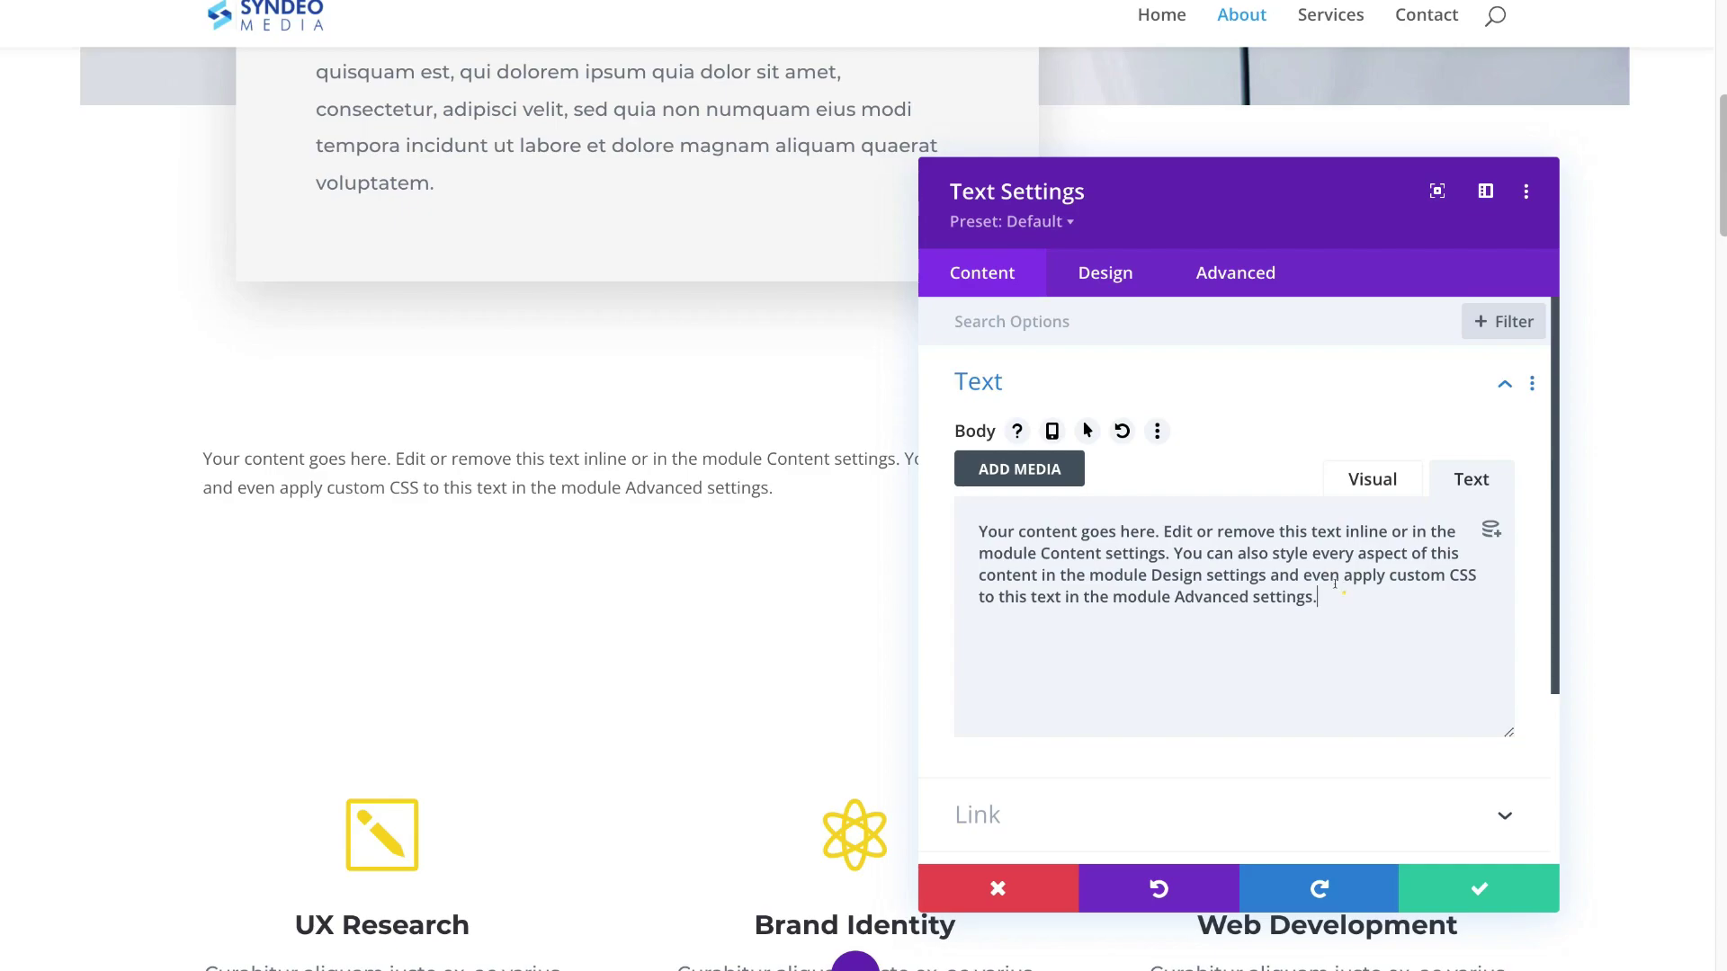
pyautogui.moveTo(1342, 595); pyautogui.dragTo(1049, 505)
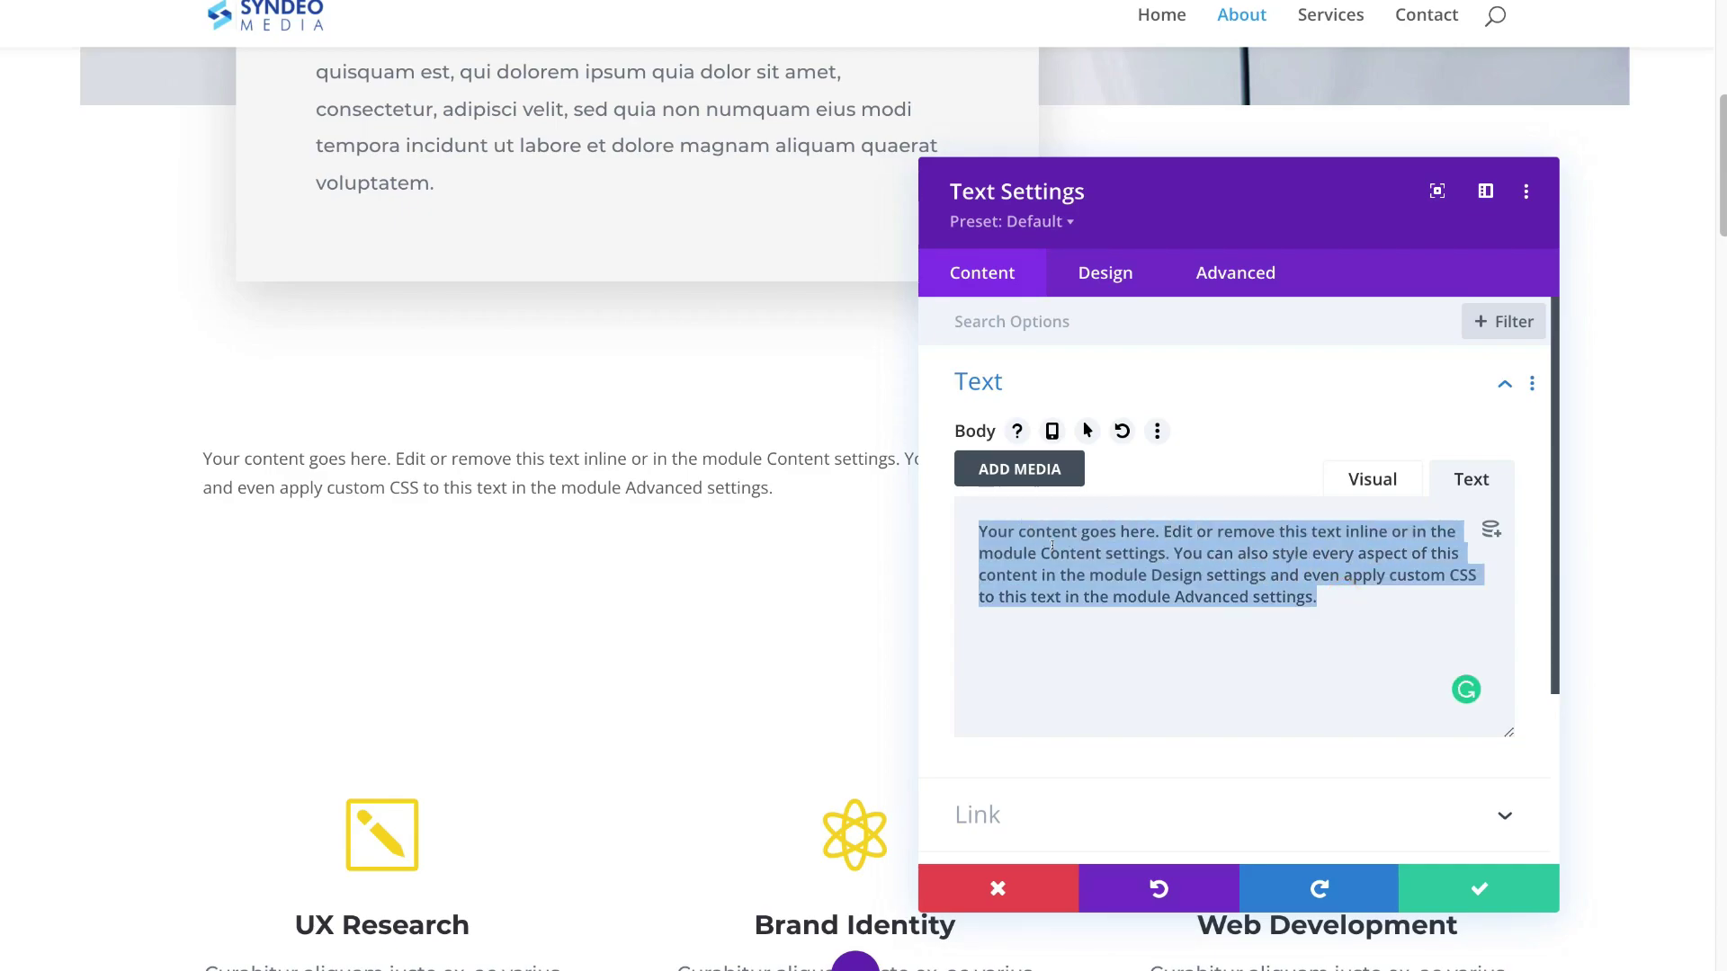
pyautogui.rightClick(1053, 546)
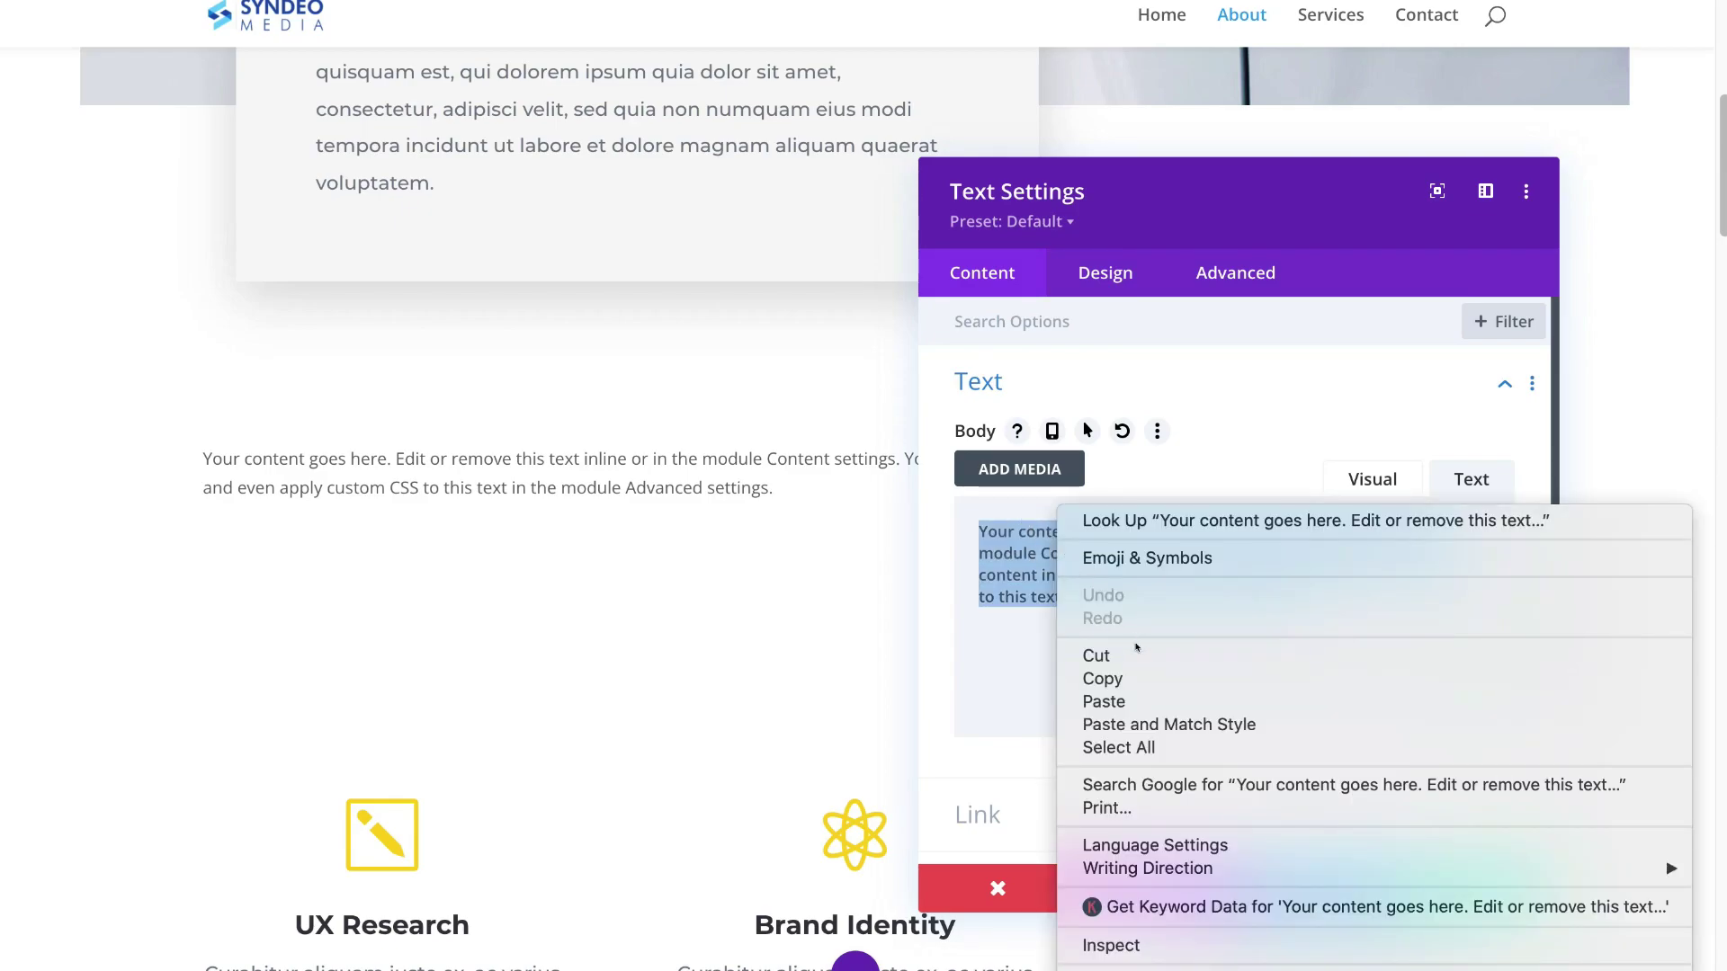
pyautogui.click(1138, 702)
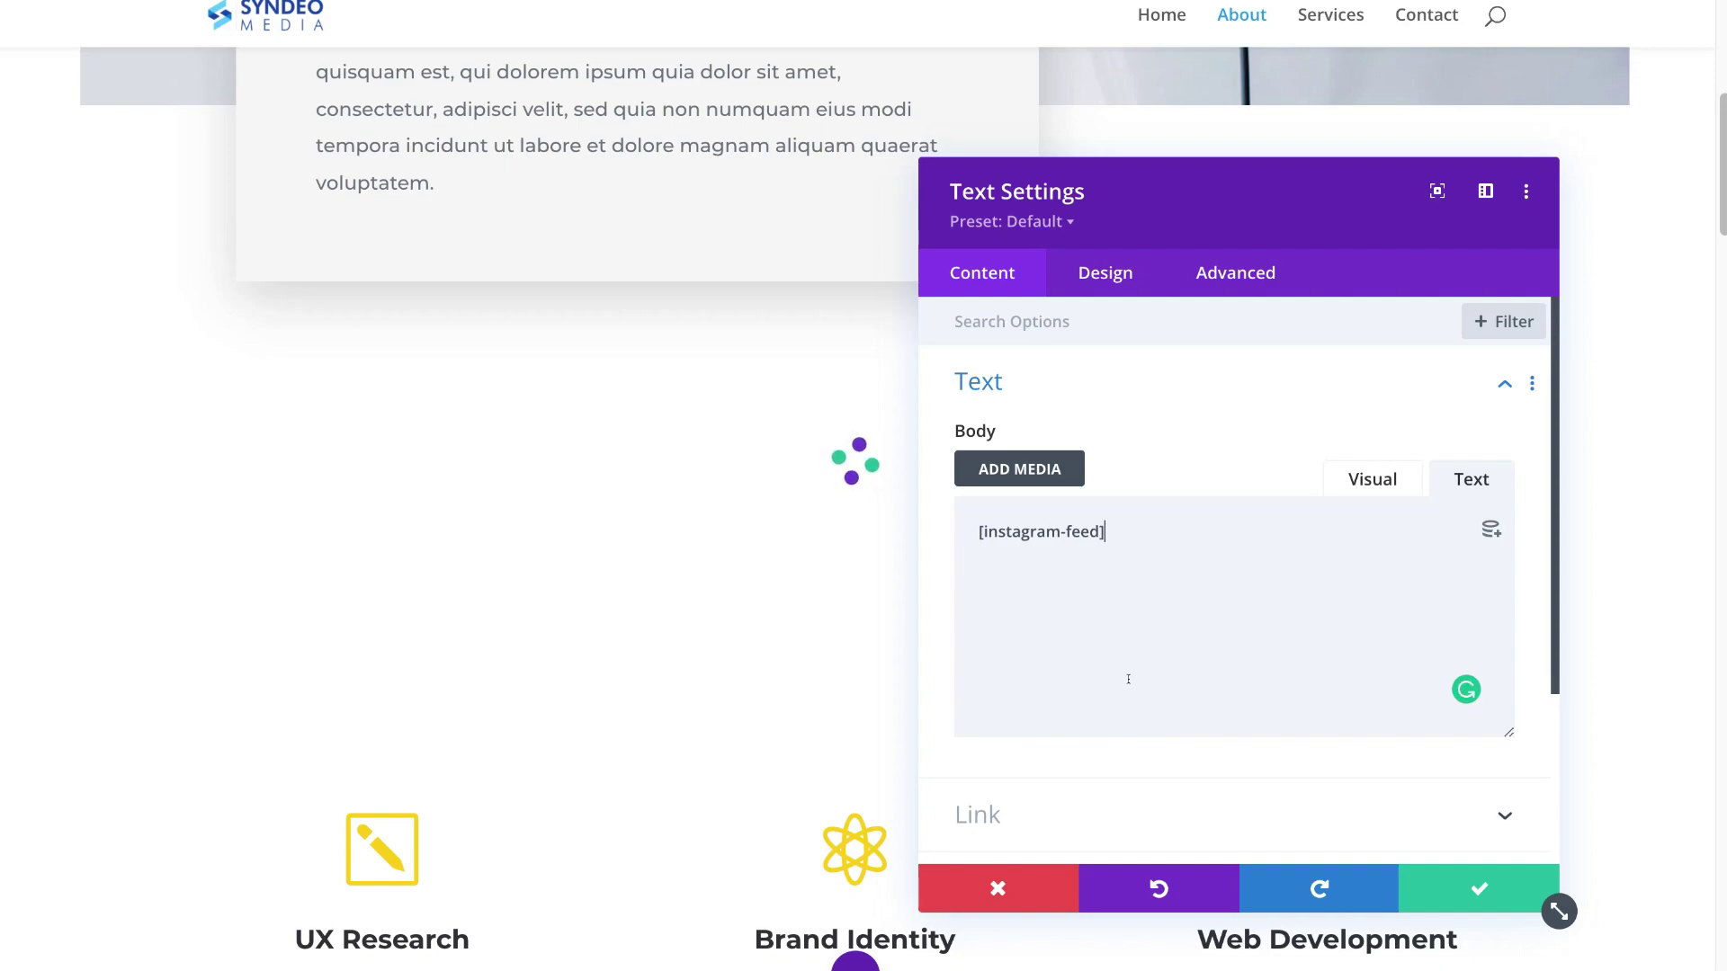
pyautogui.click(1453, 879)
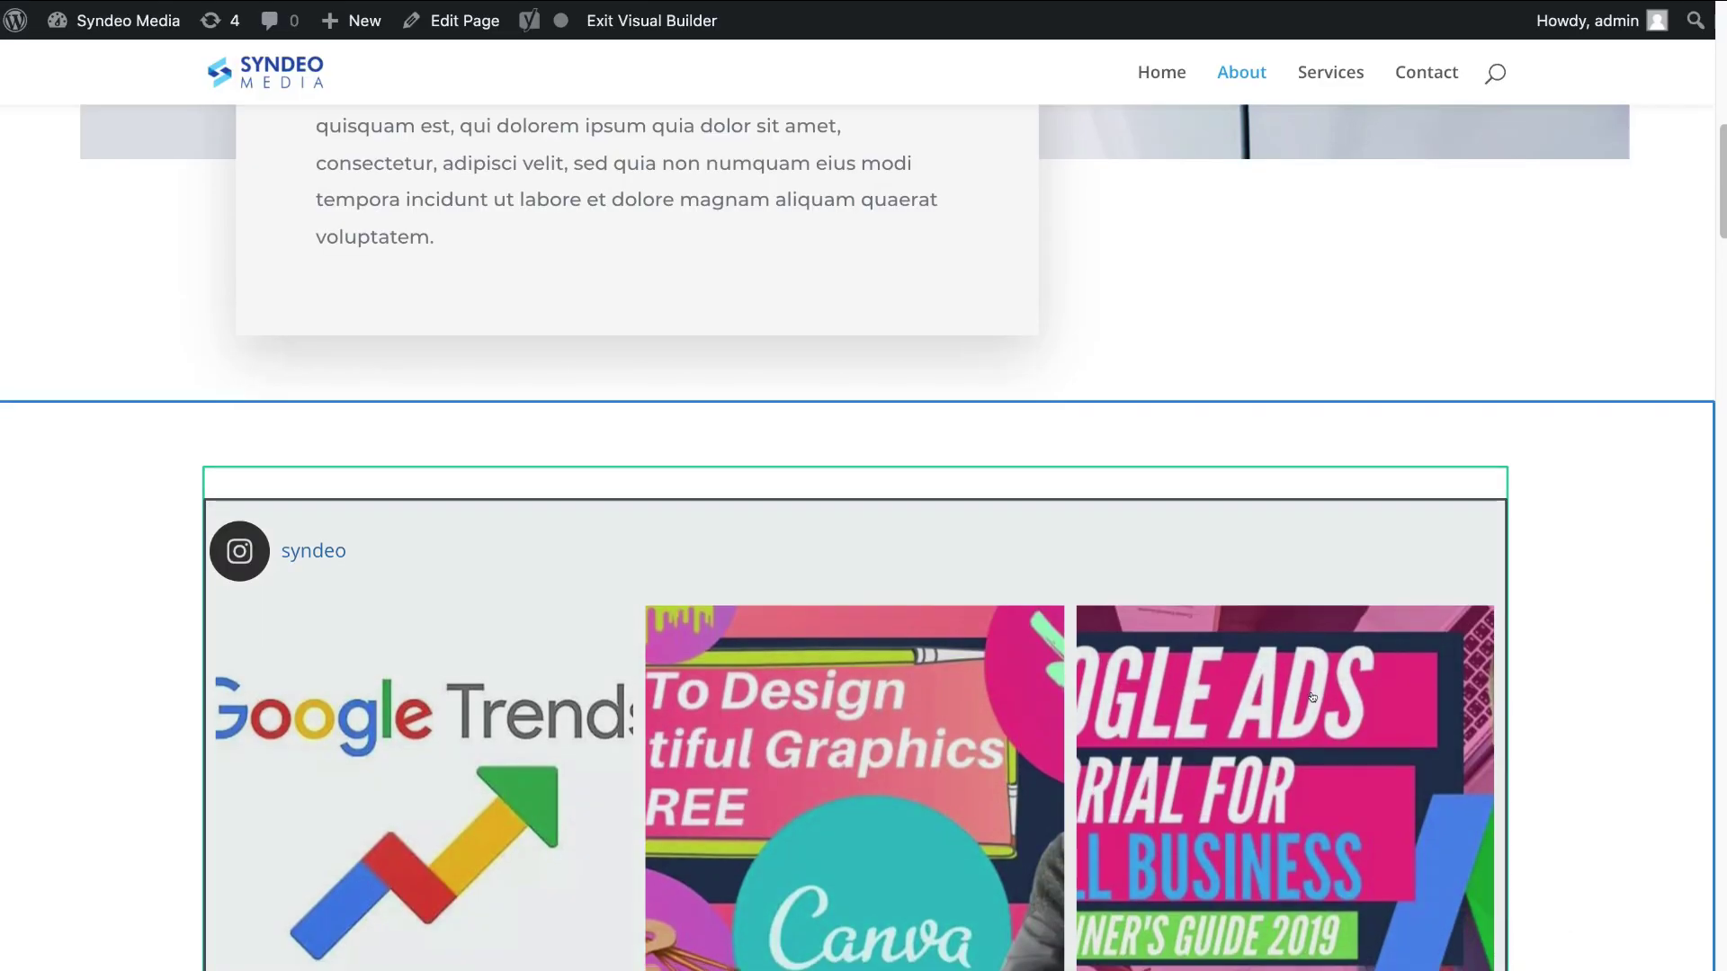
pyautogui.scroll(-10, 1312, 697)
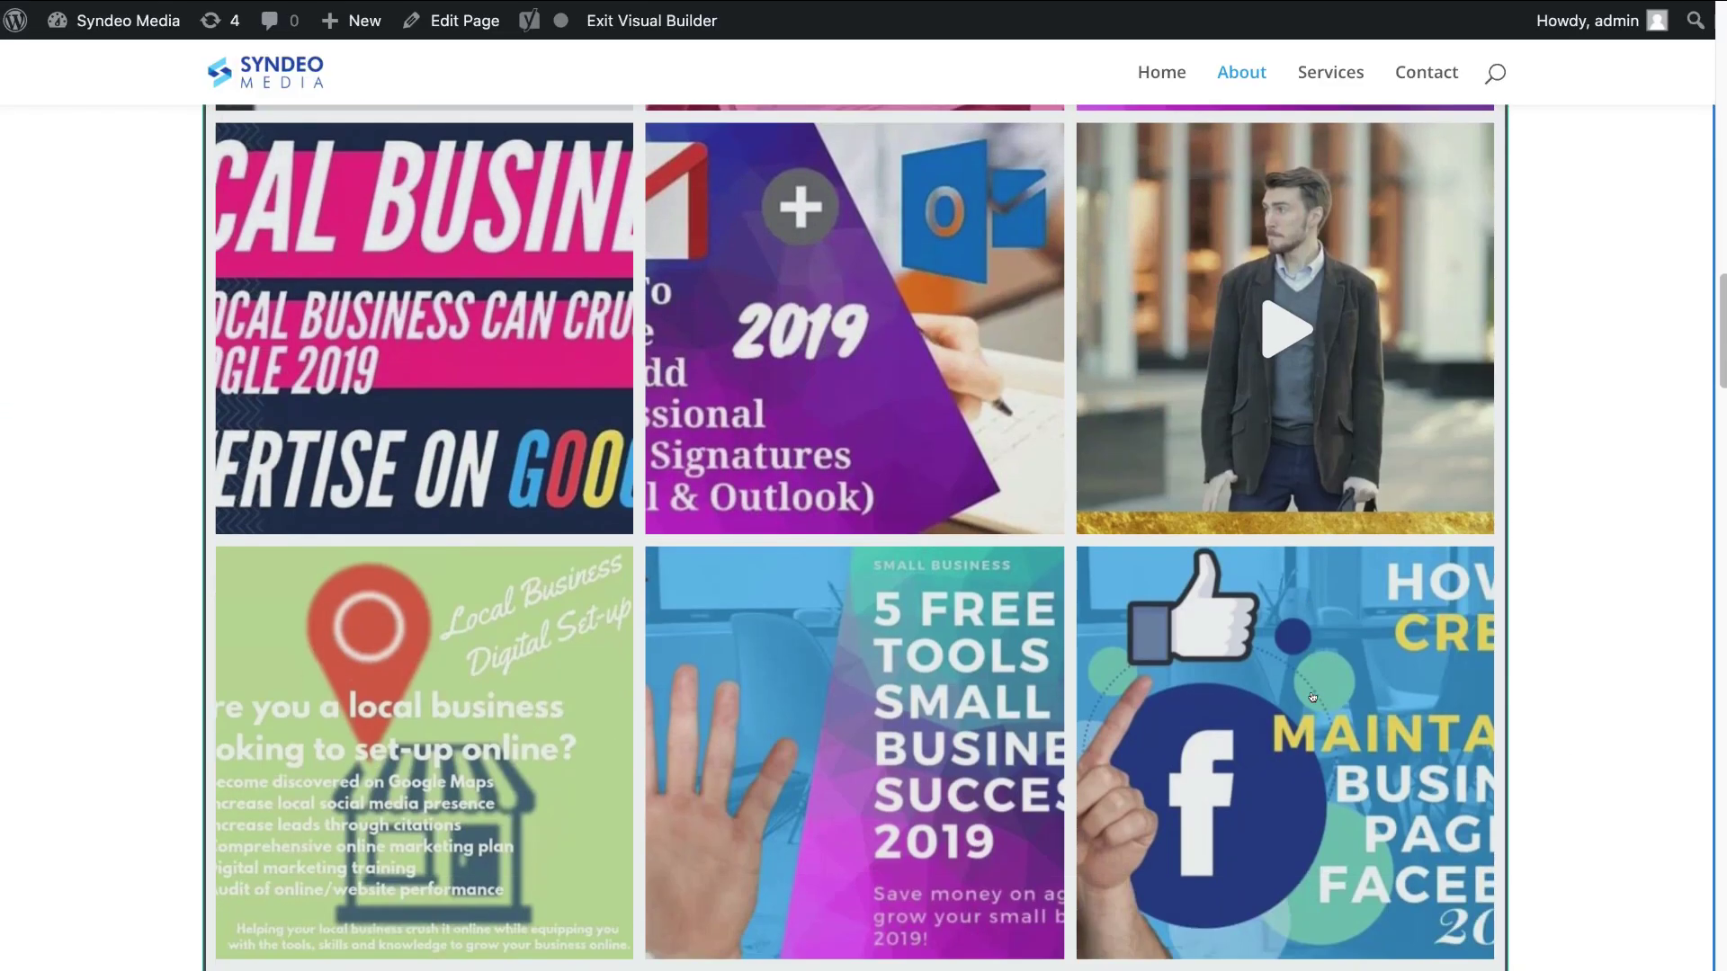
pyautogui.scroll(10, 1313, 697)
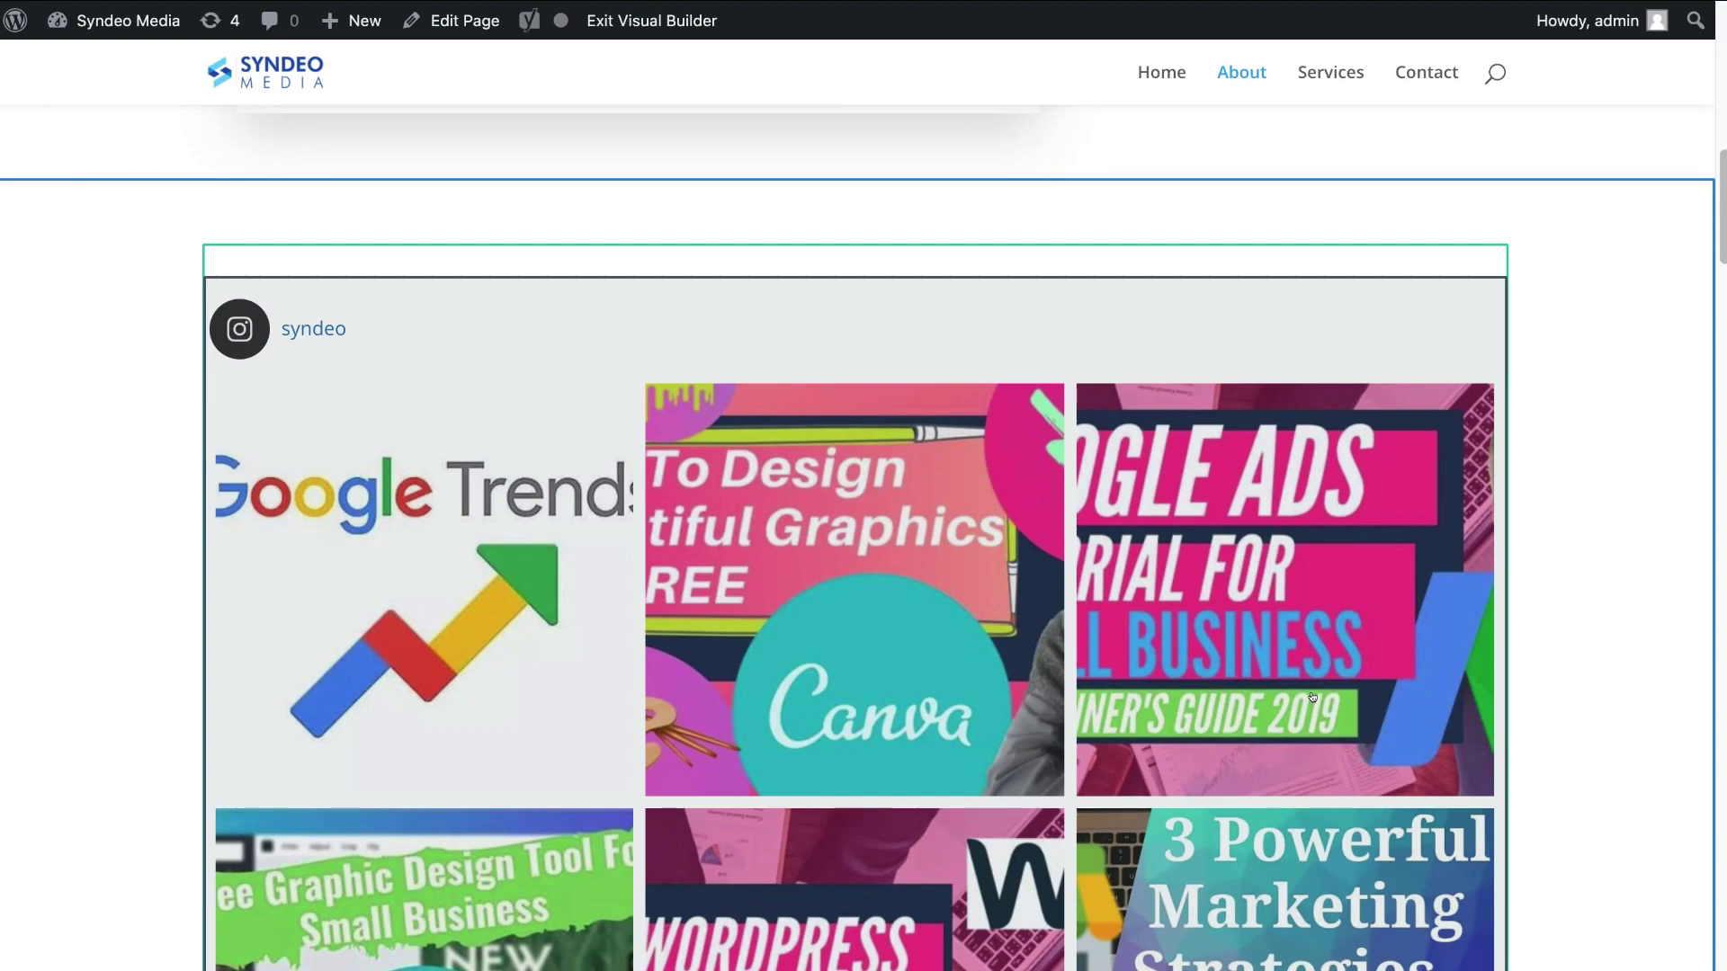
pyautogui.scroll(2, 1312, 697)
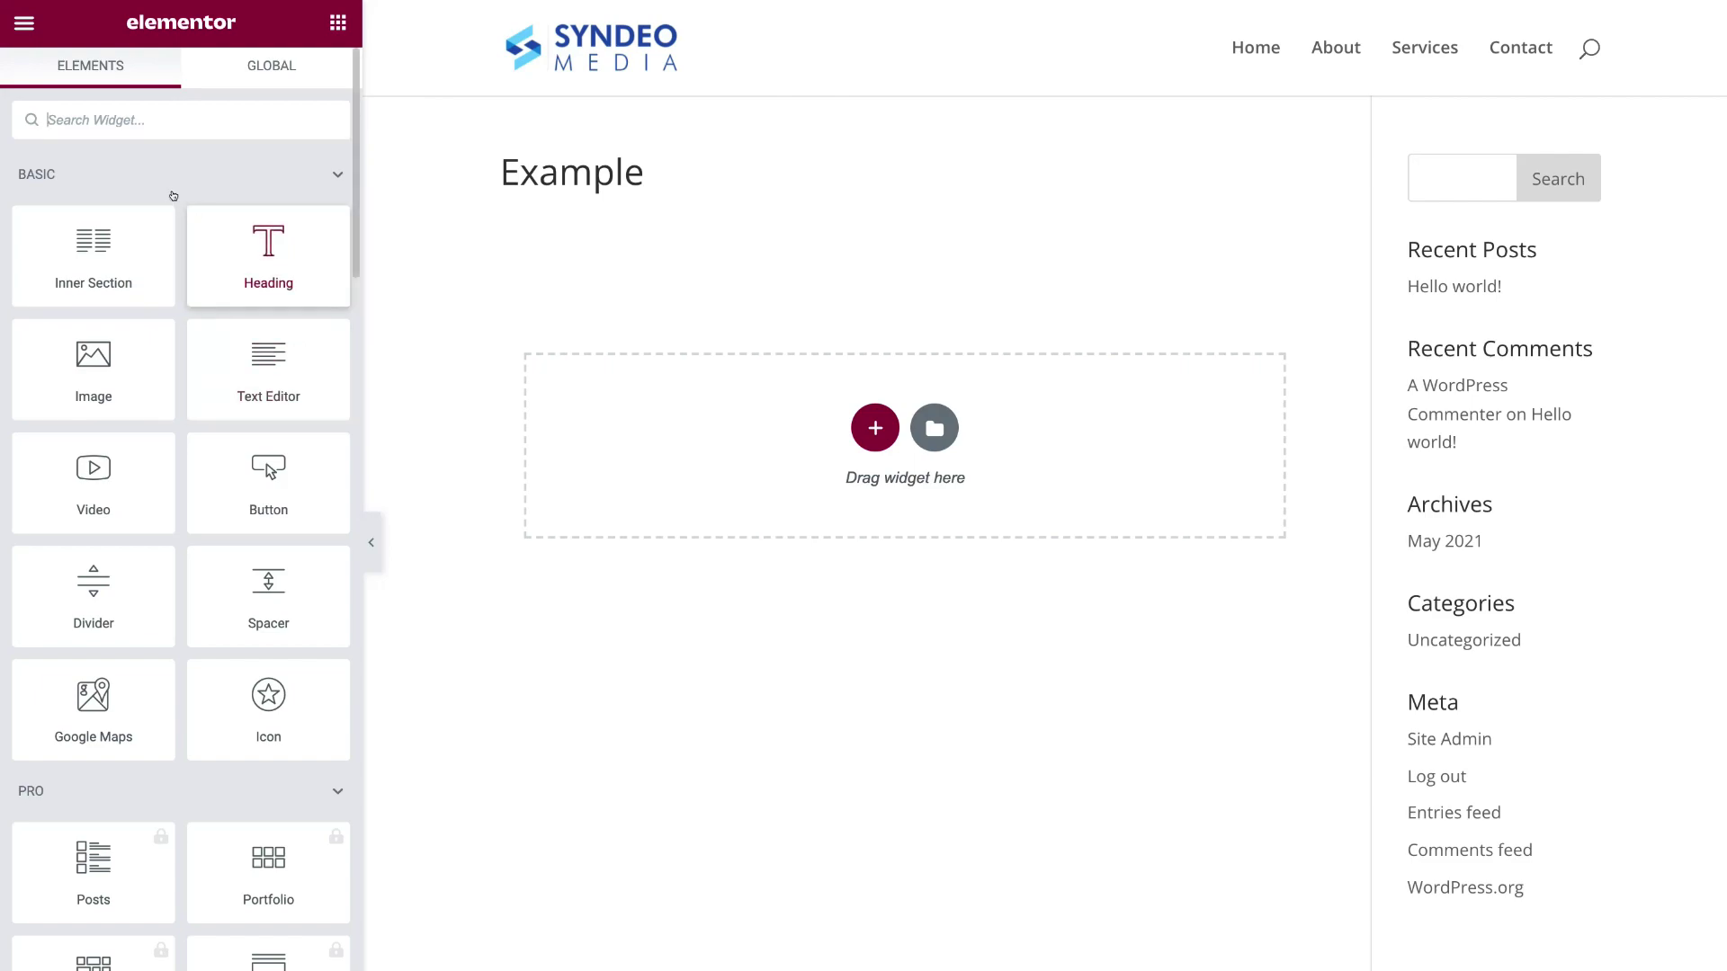
# - Find the Shortcode widget with the search term "short" and place it in the empty widget area of the Example page
pyautogui.click(82, 118)
pyautogui.write('short')
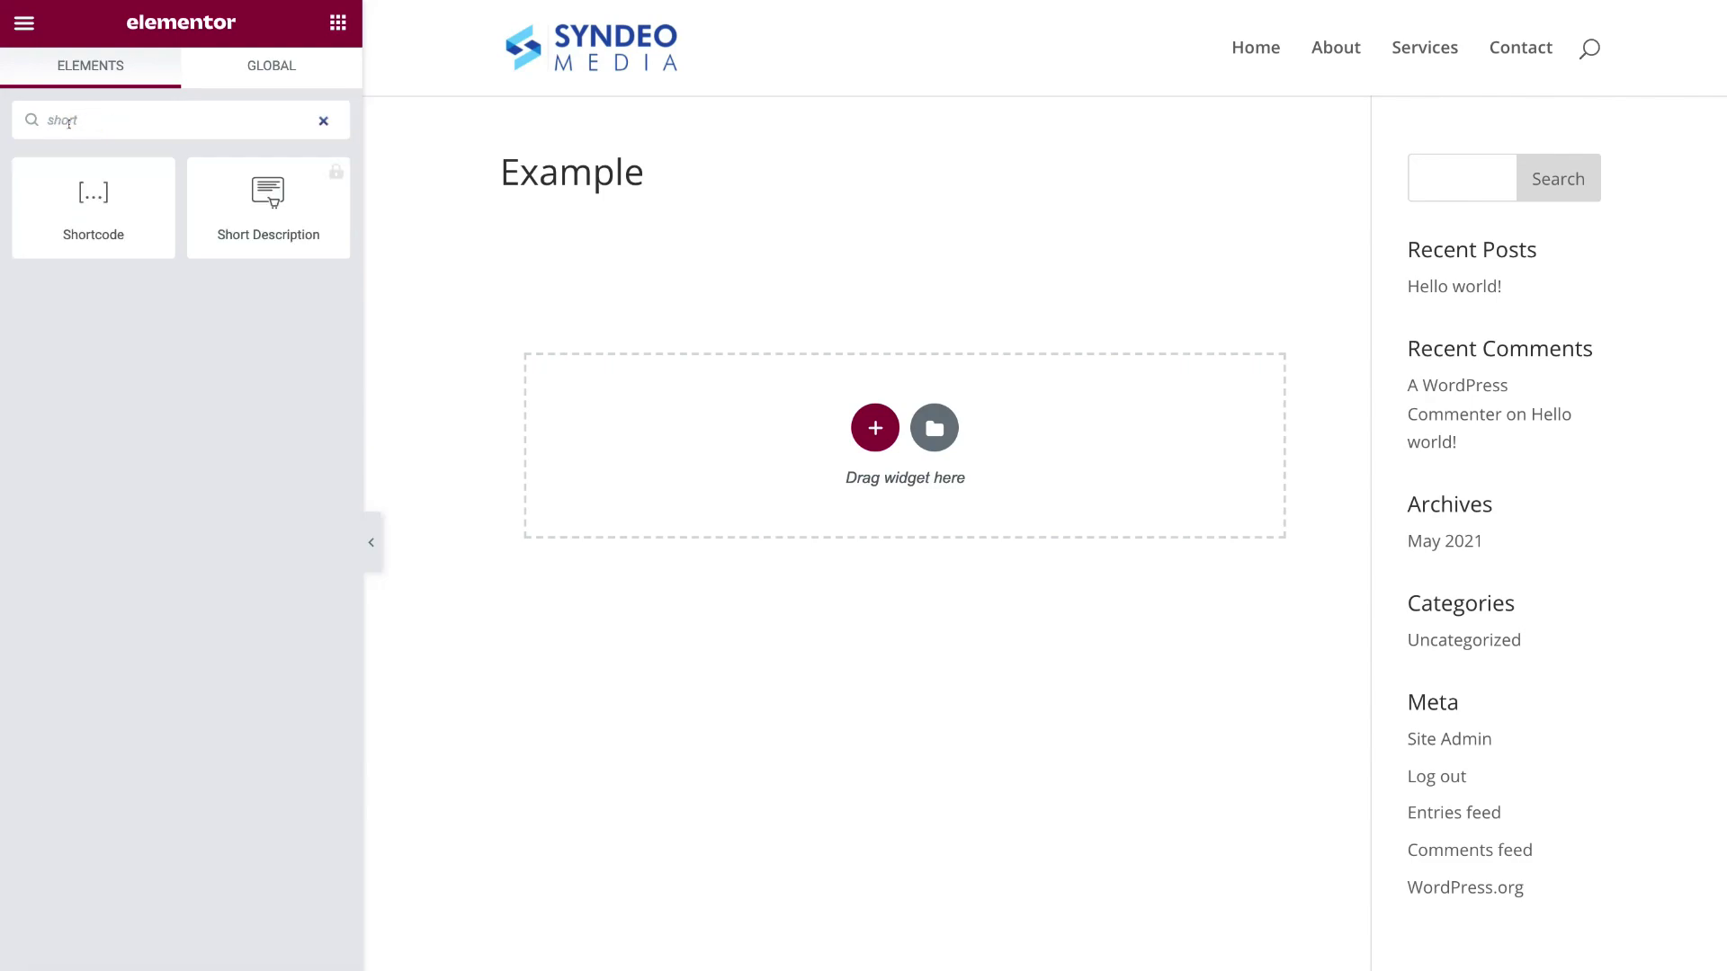
pyautogui.moveTo(81, 208); pyautogui.dragTo(829, 462)
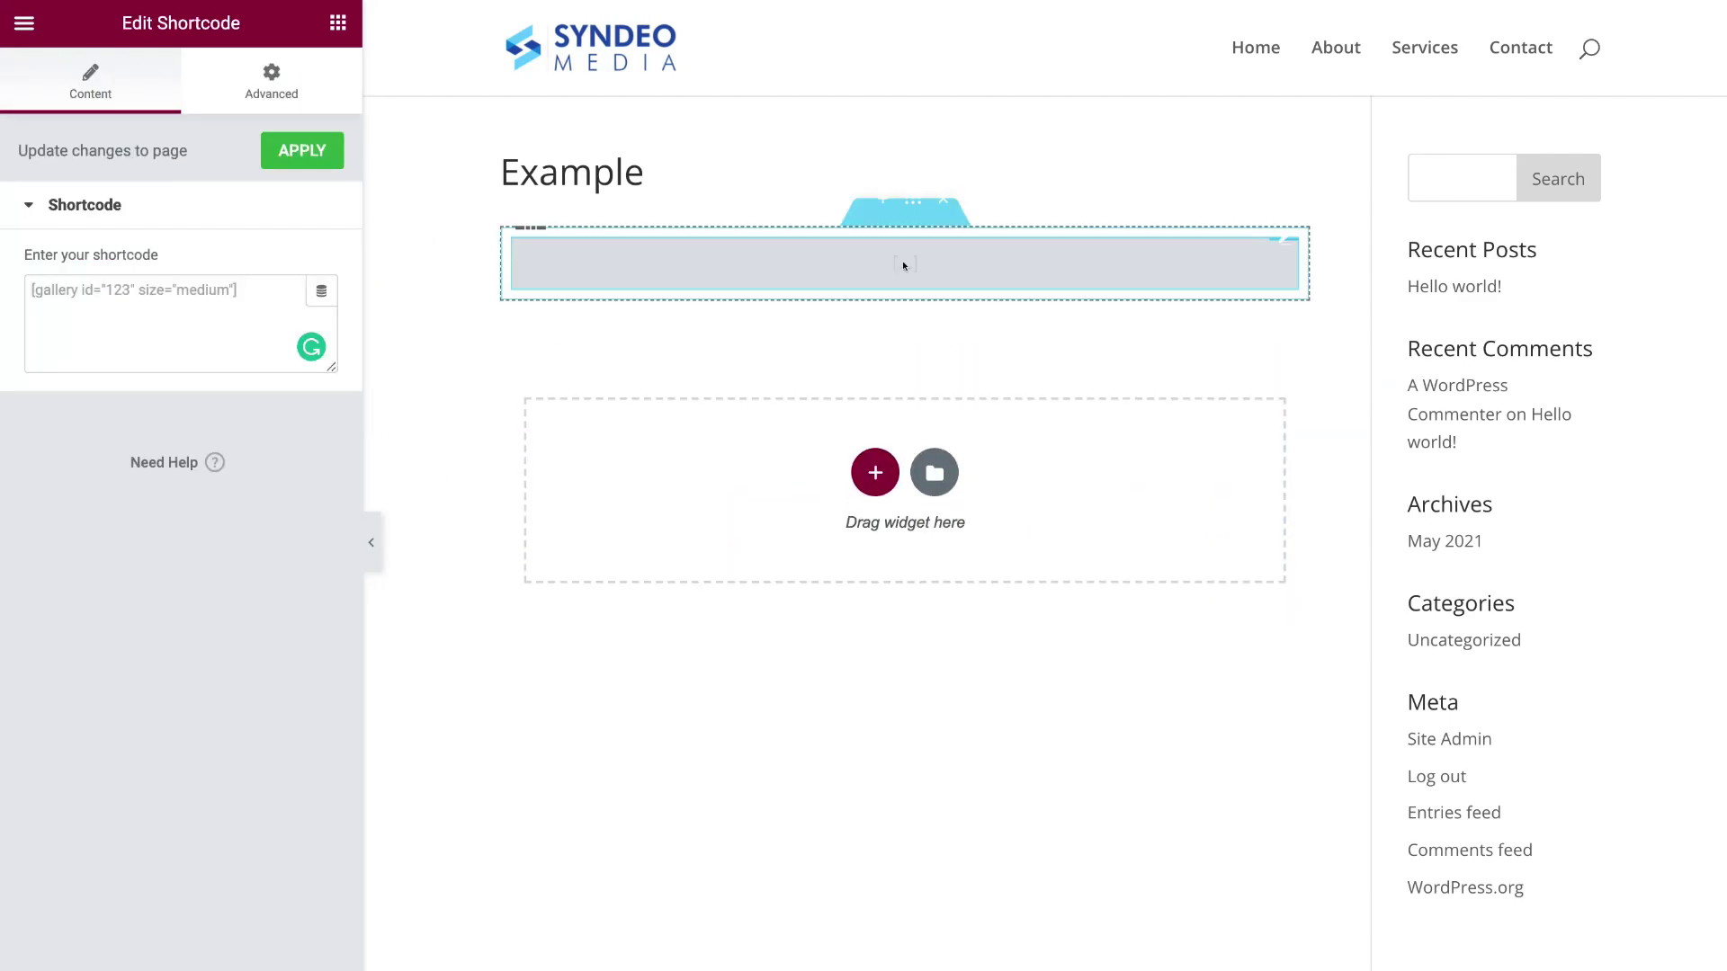
# - Paste the [instagram-feed] shortcode into the Shortcode widget and update the Example page
pyautogui.rightClick(88, 302)
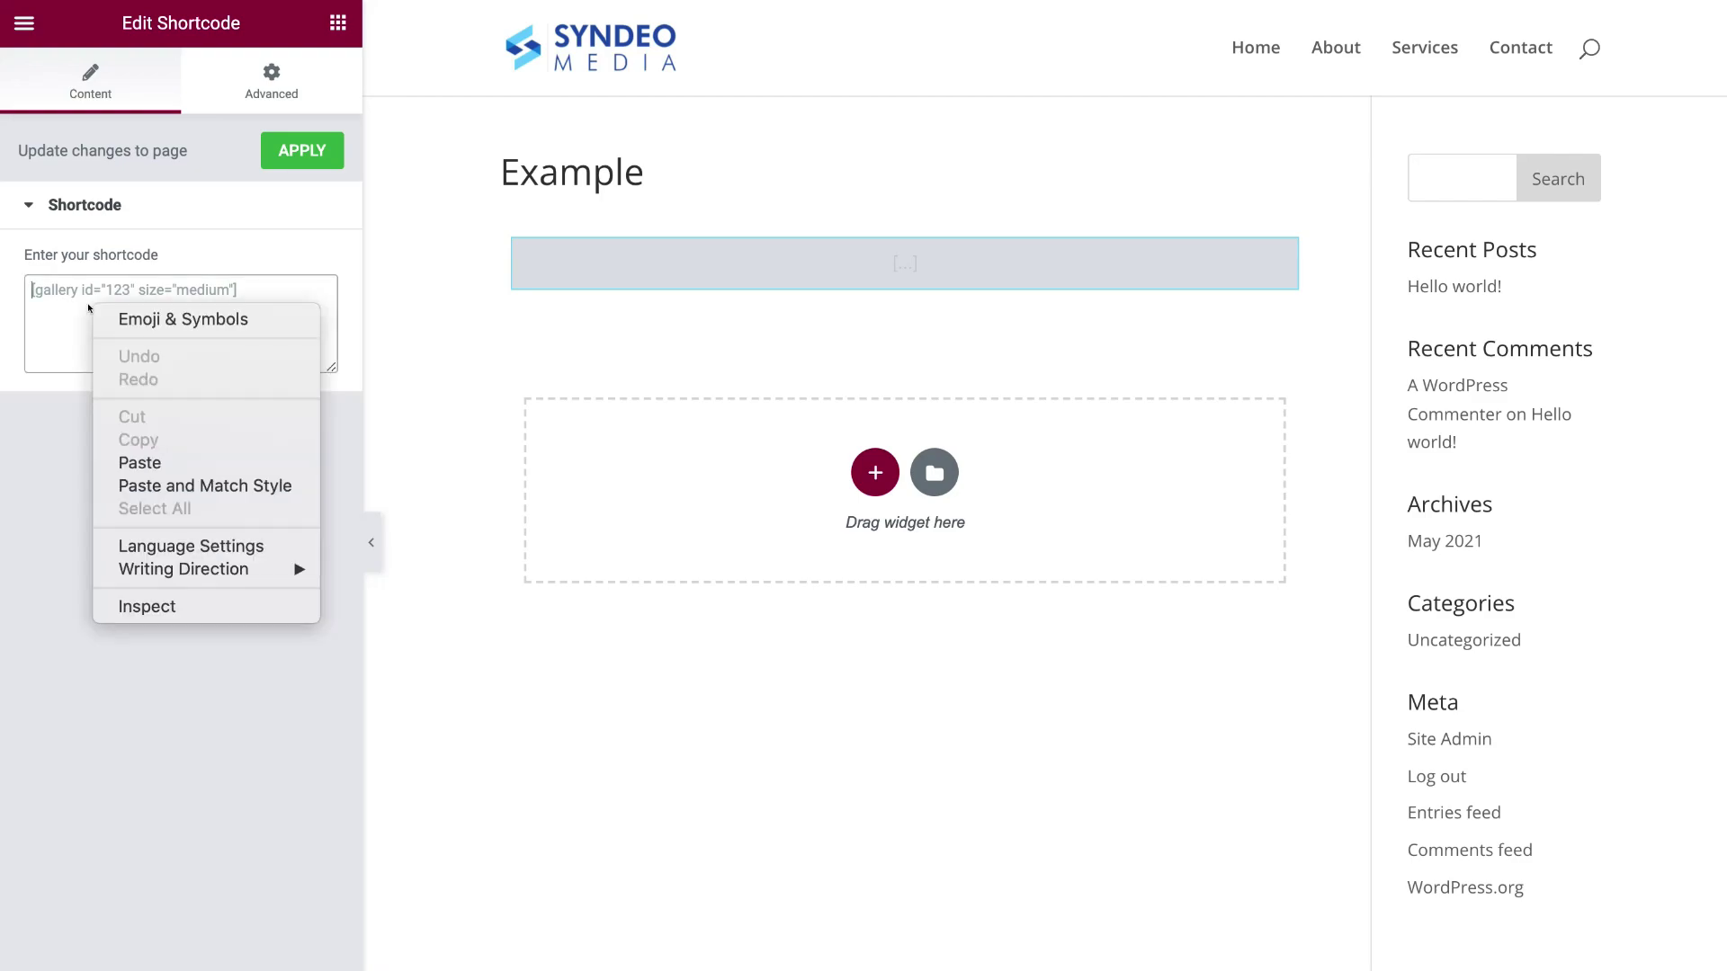
pyautogui.click(161, 462)
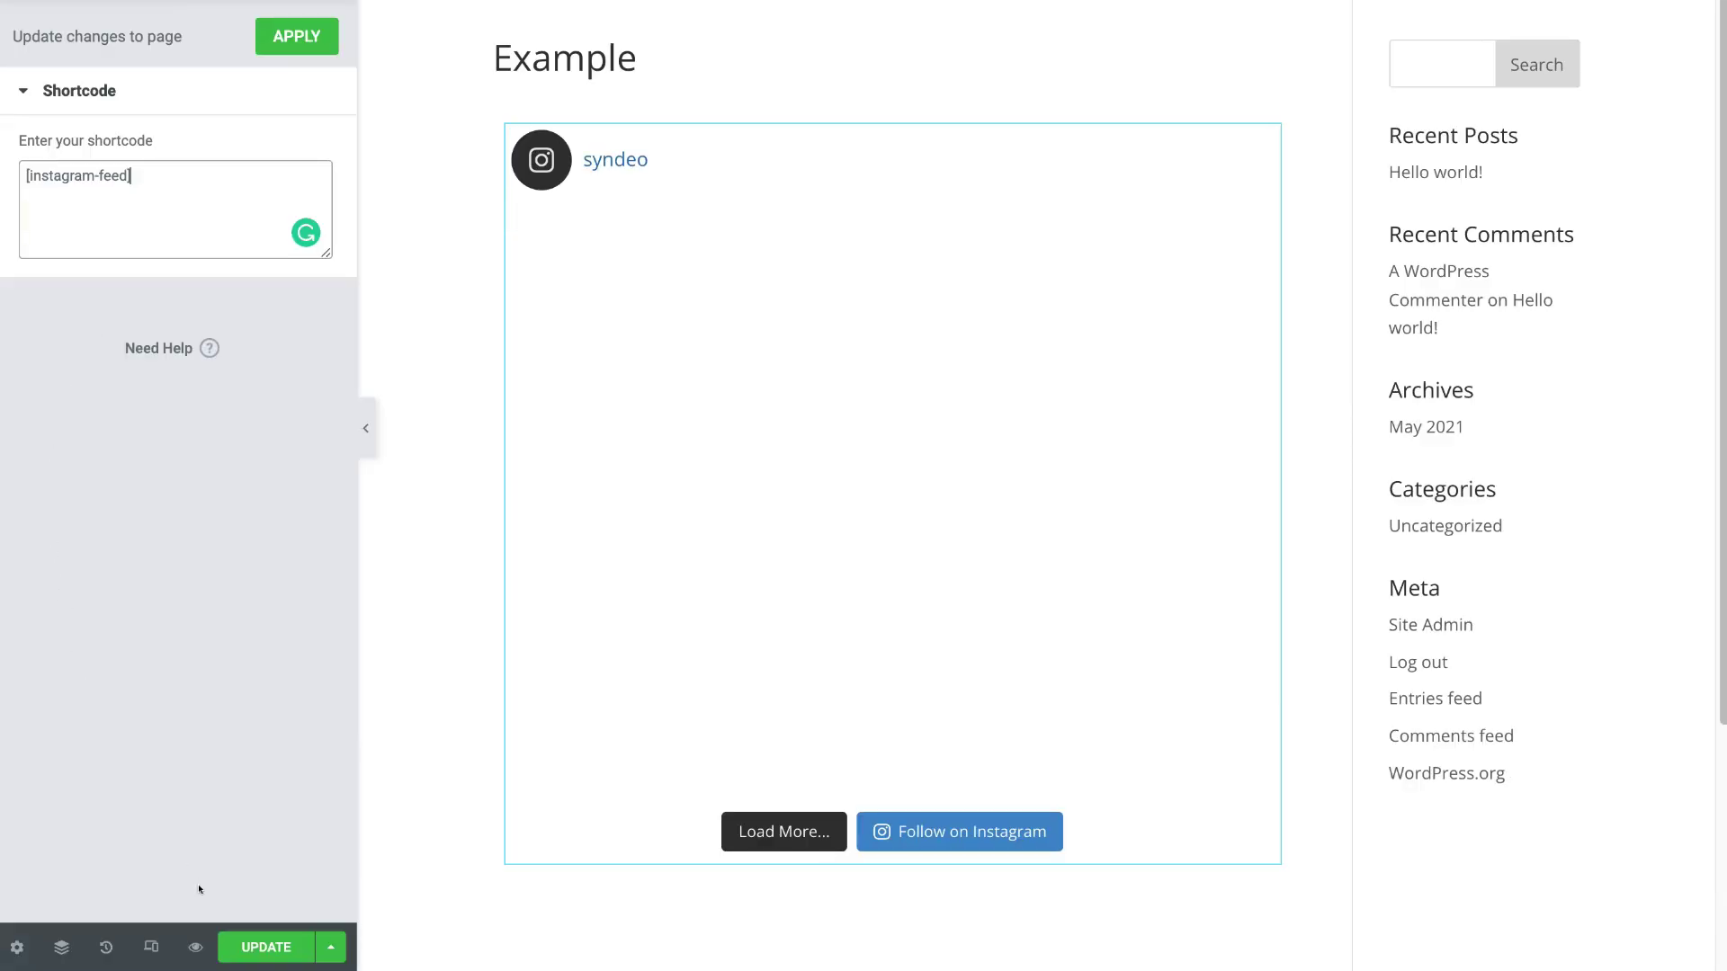
pyautogui.click(245, 944)
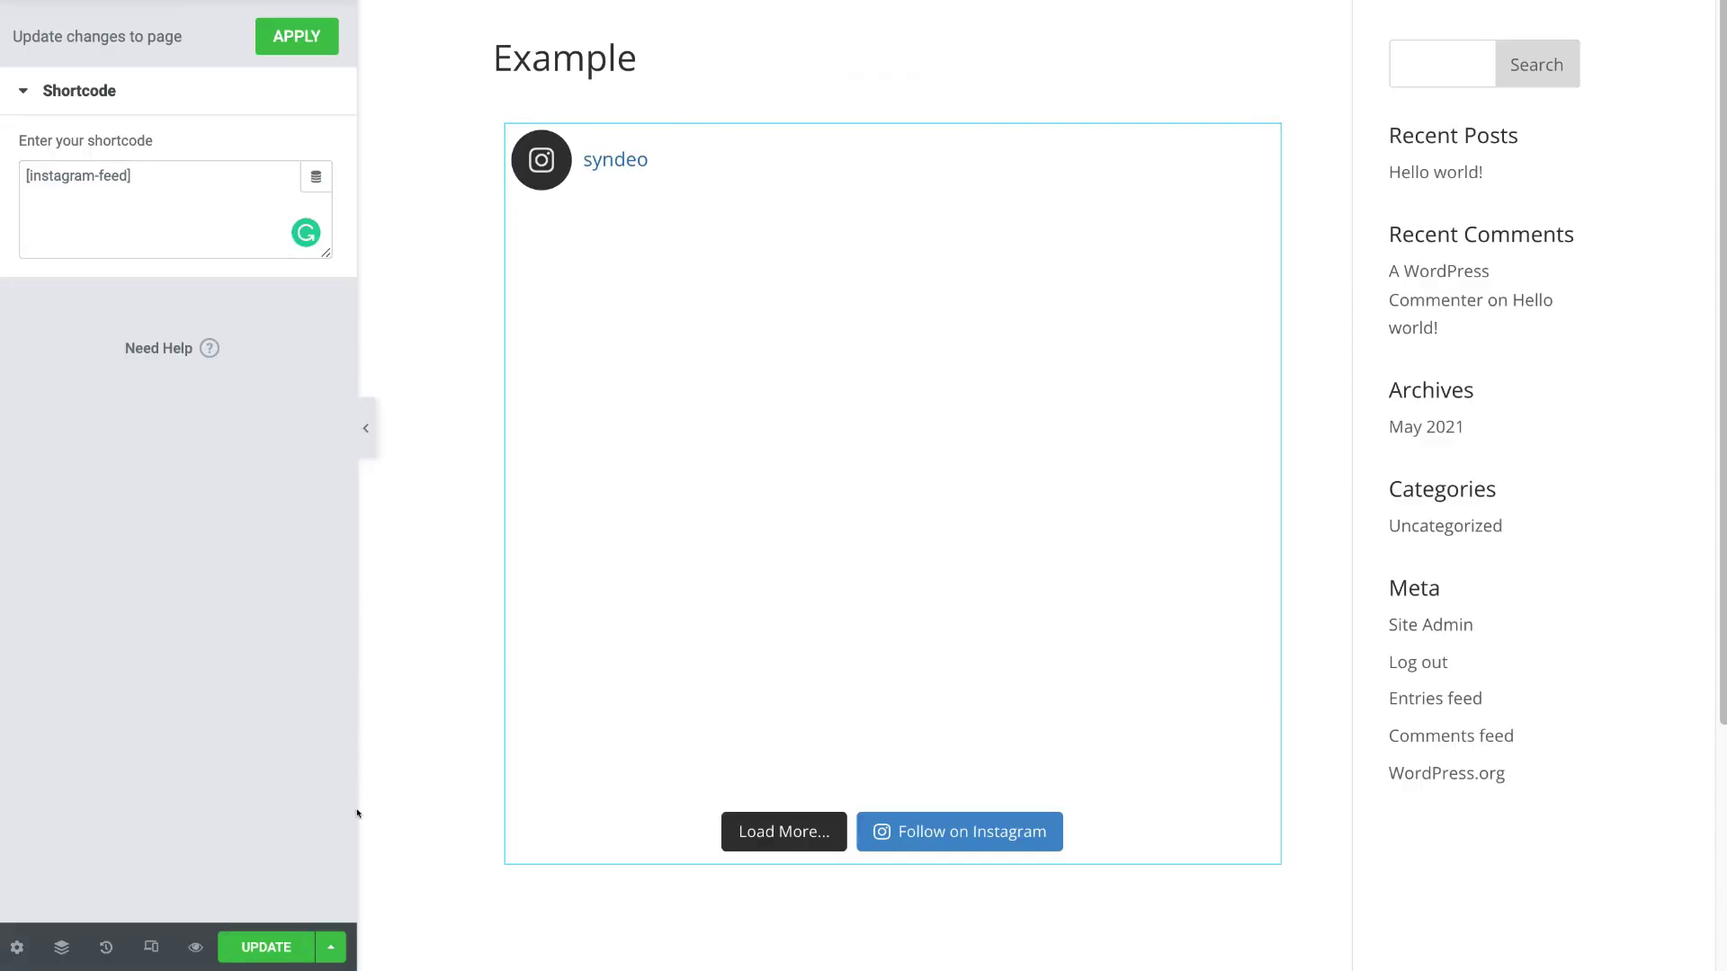
# - Preview the Elementor version of the Example page and look through its Instagram feed
pyautogui.click(191, 940)
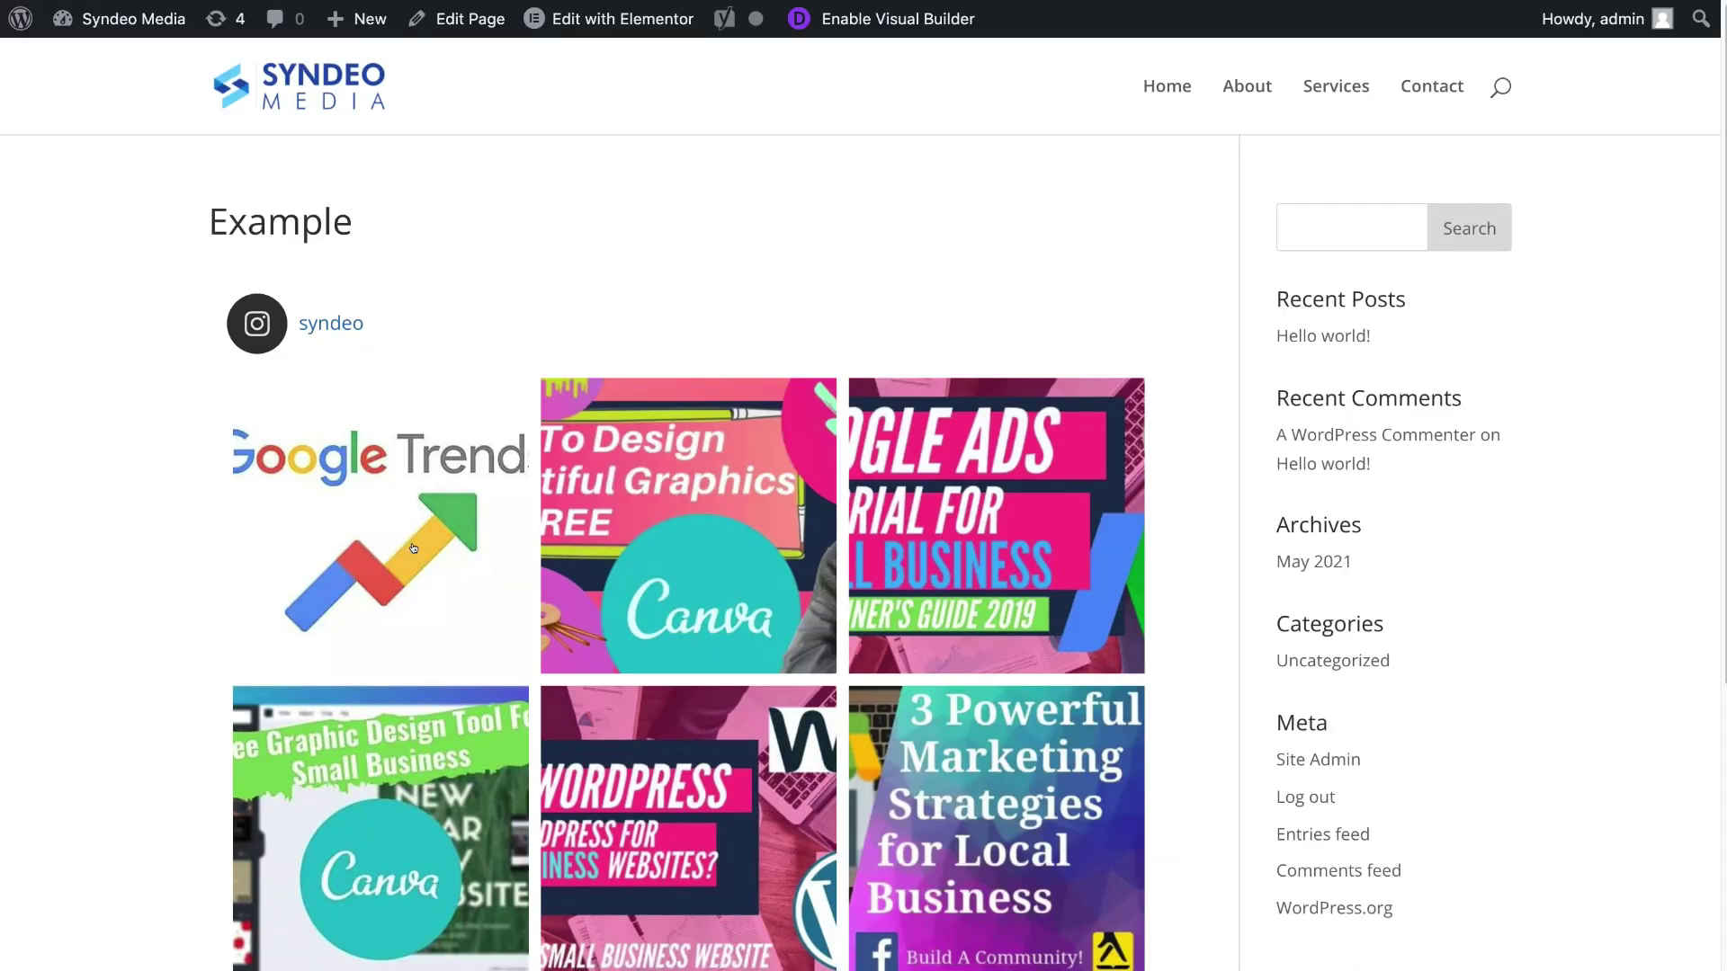
pyautogui.scroll(-6, 413, 547)
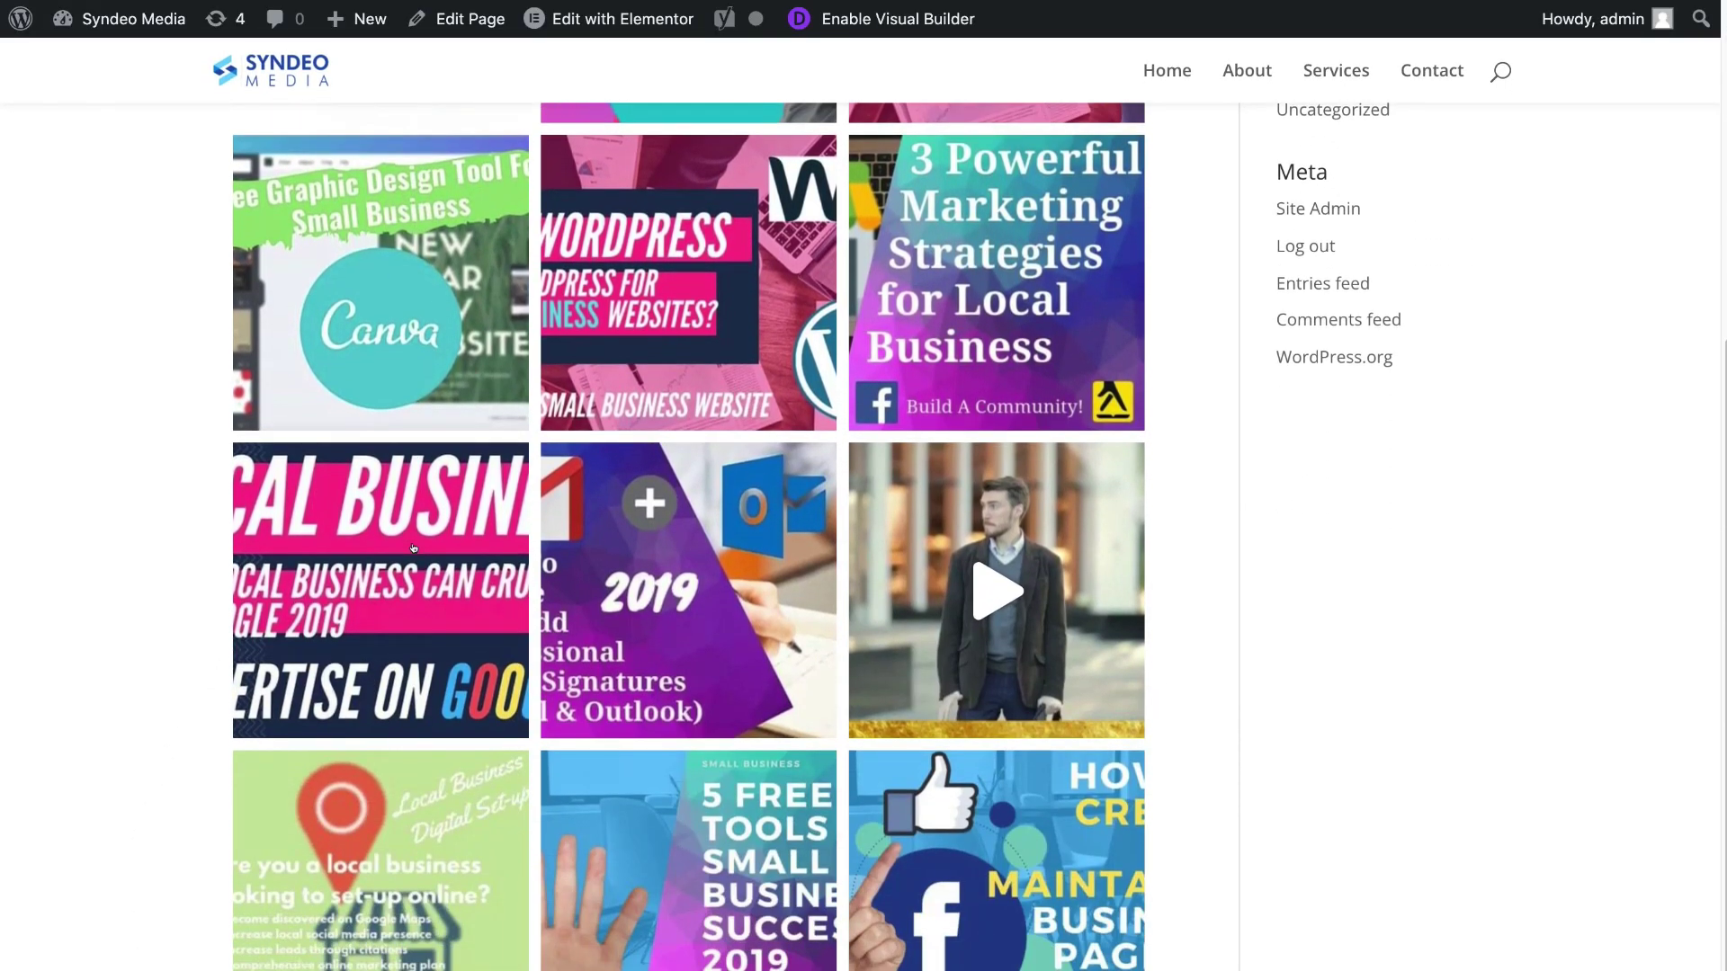
pyautogui.scroll(6, 413, 547)
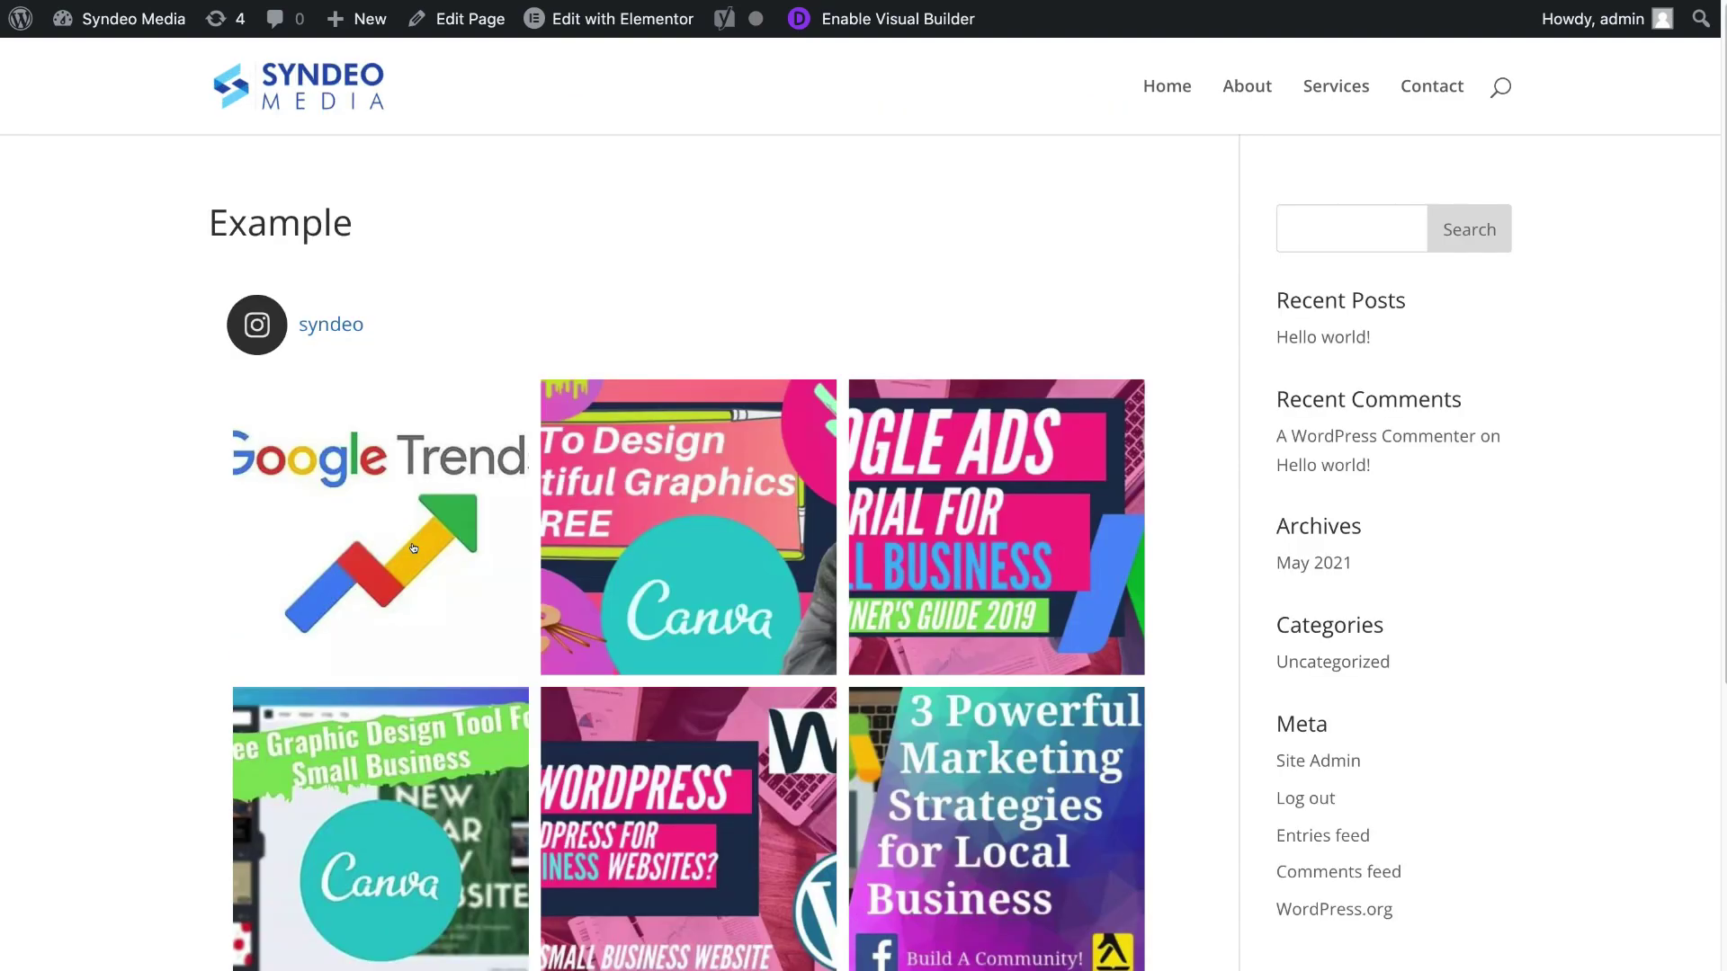